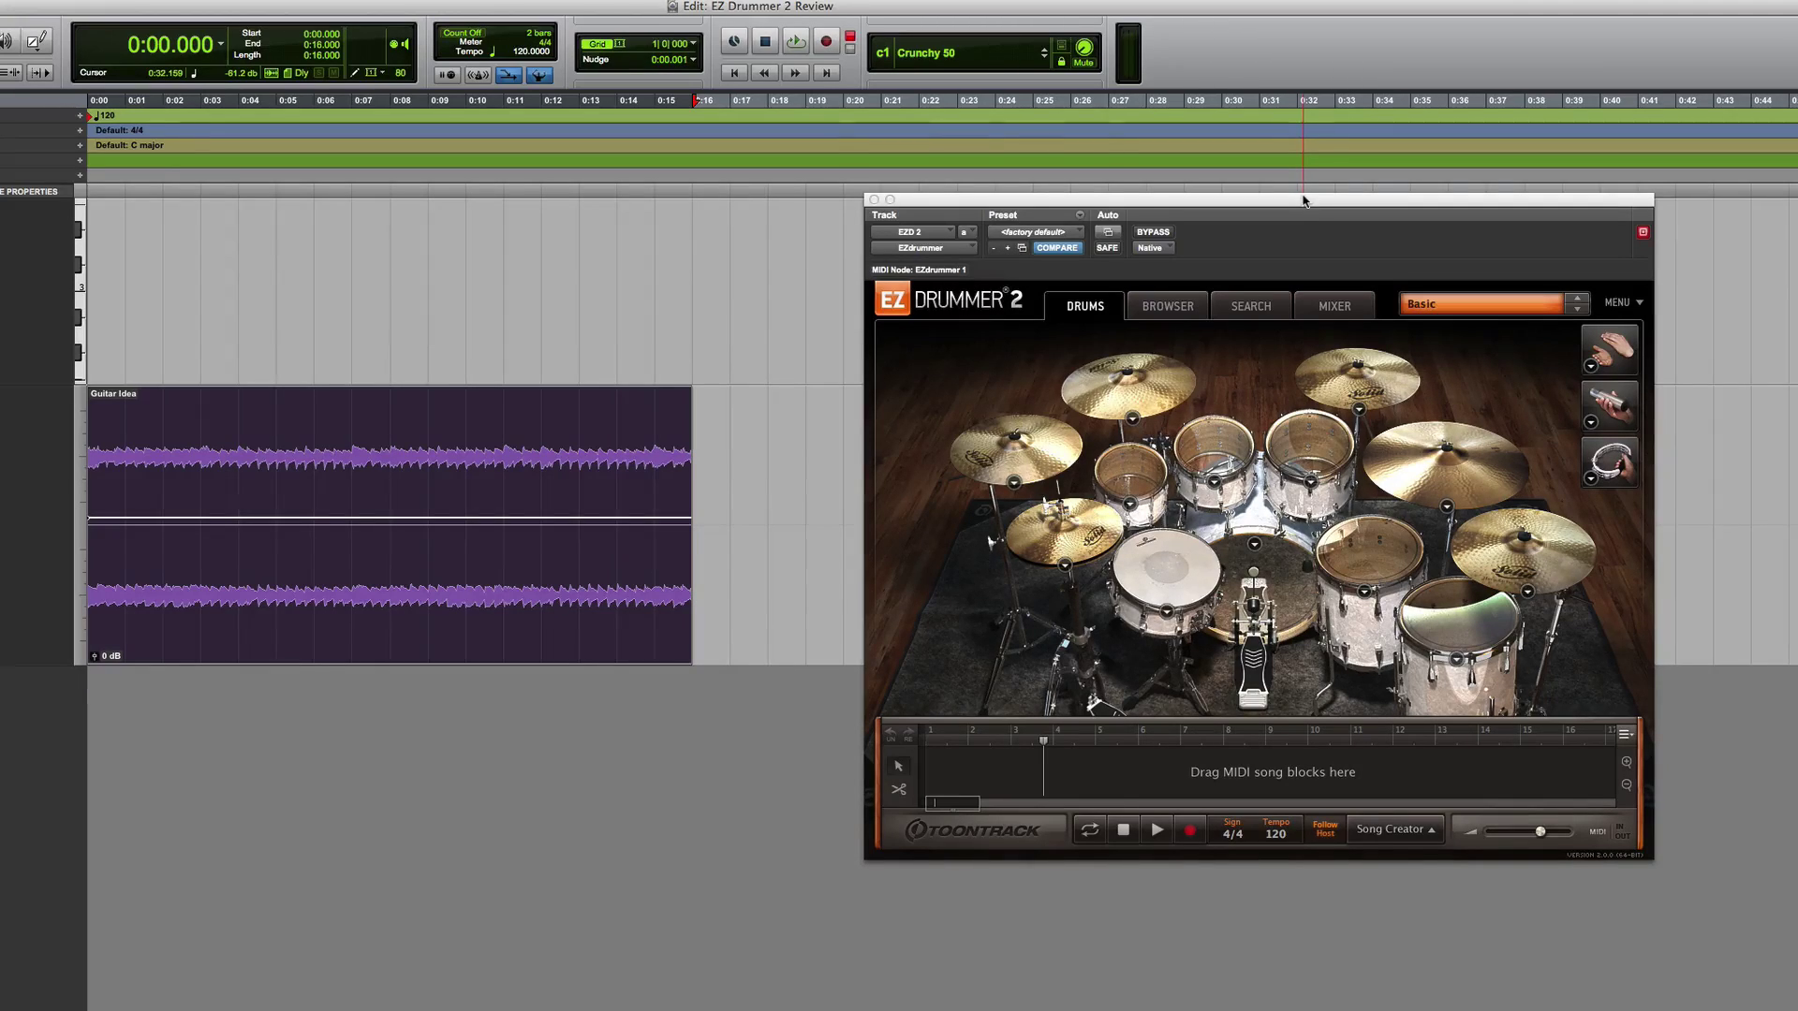
- Play the Guitar Idea track from the session start and stop playback
{"action": "key", "text": "space"}
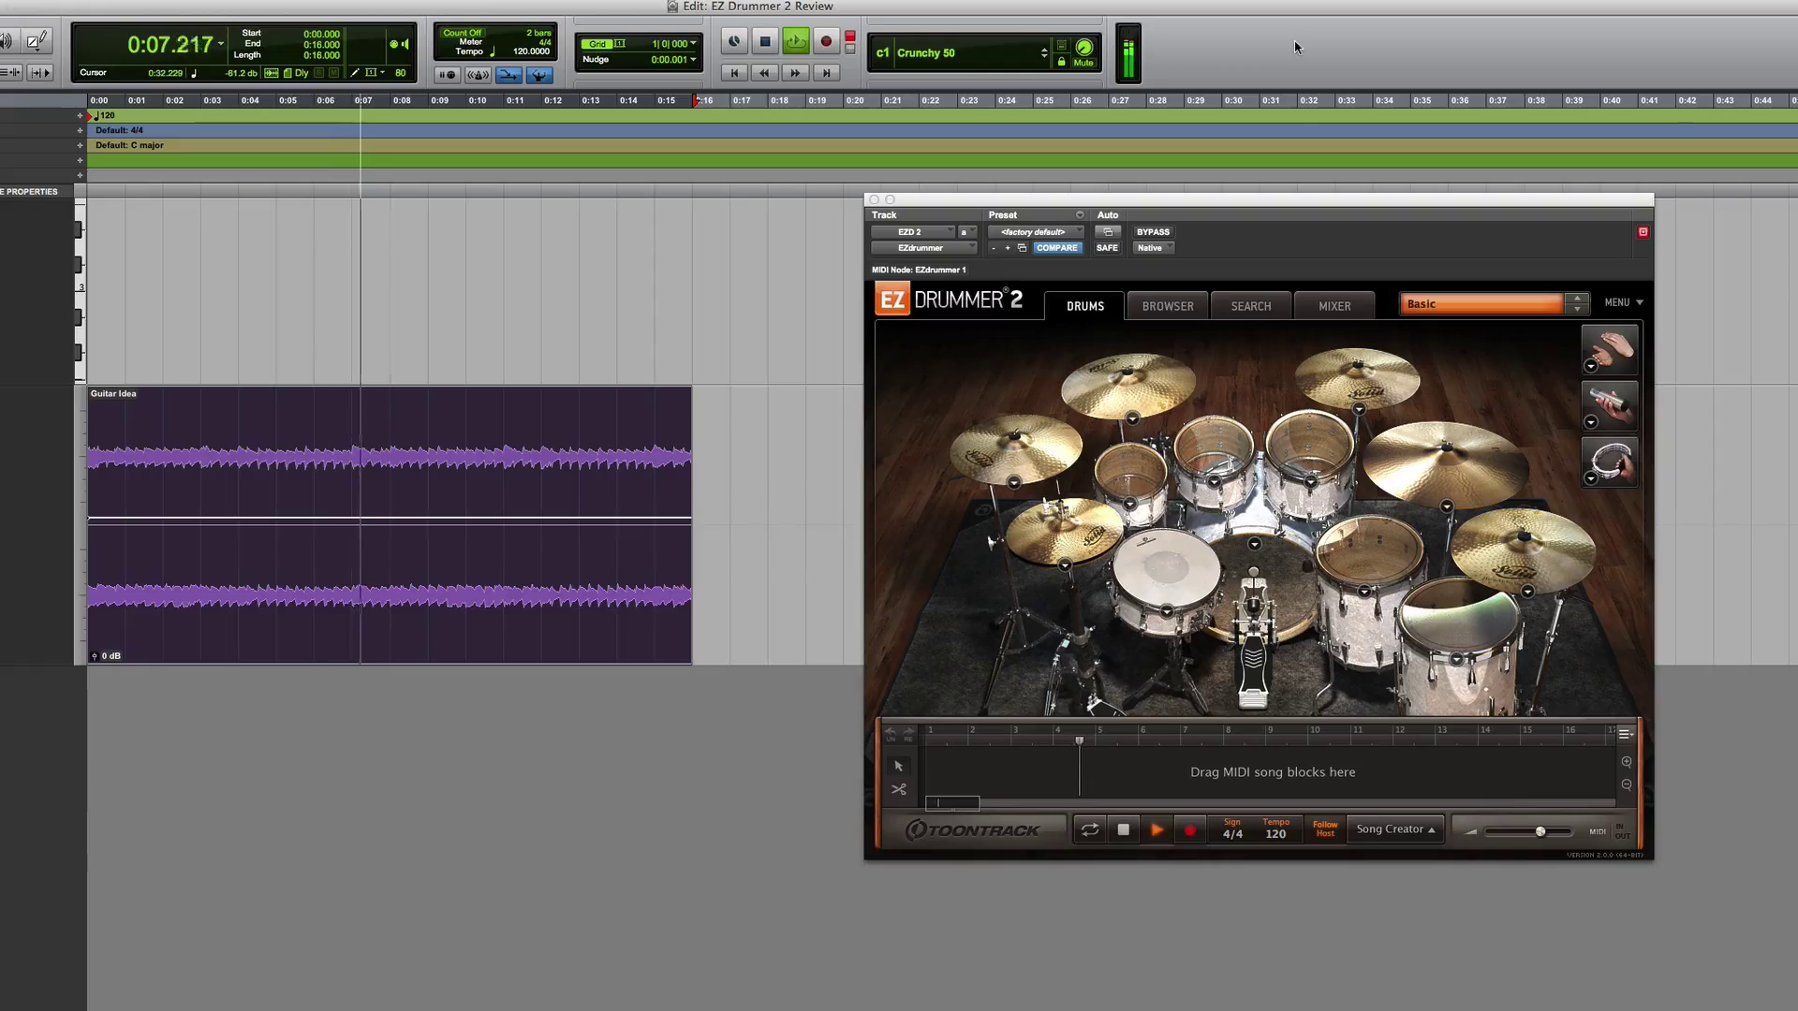
{"action": "key", "text": "space"}
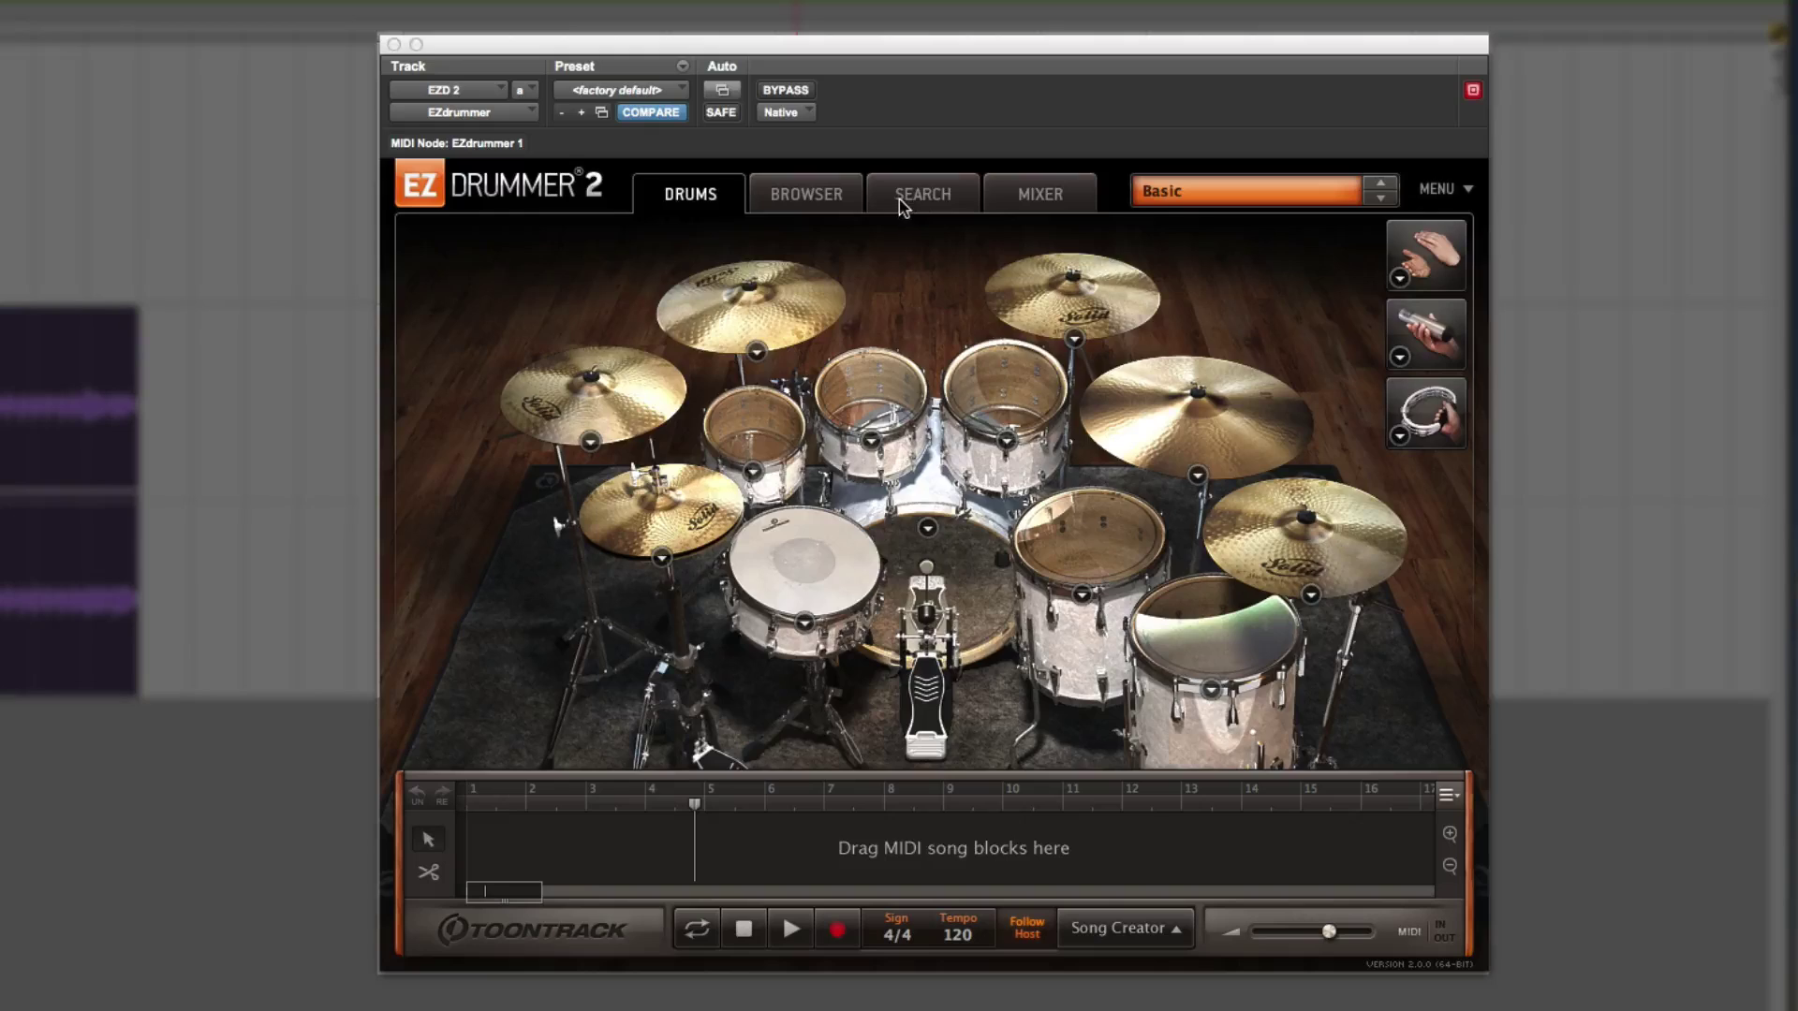
- Browse the complete groove list in EZdrummer's search and preview Verse 01 from the Radio Rock 147 BPM family
{"action": "left_click", "coordinate": [1234, 311]}
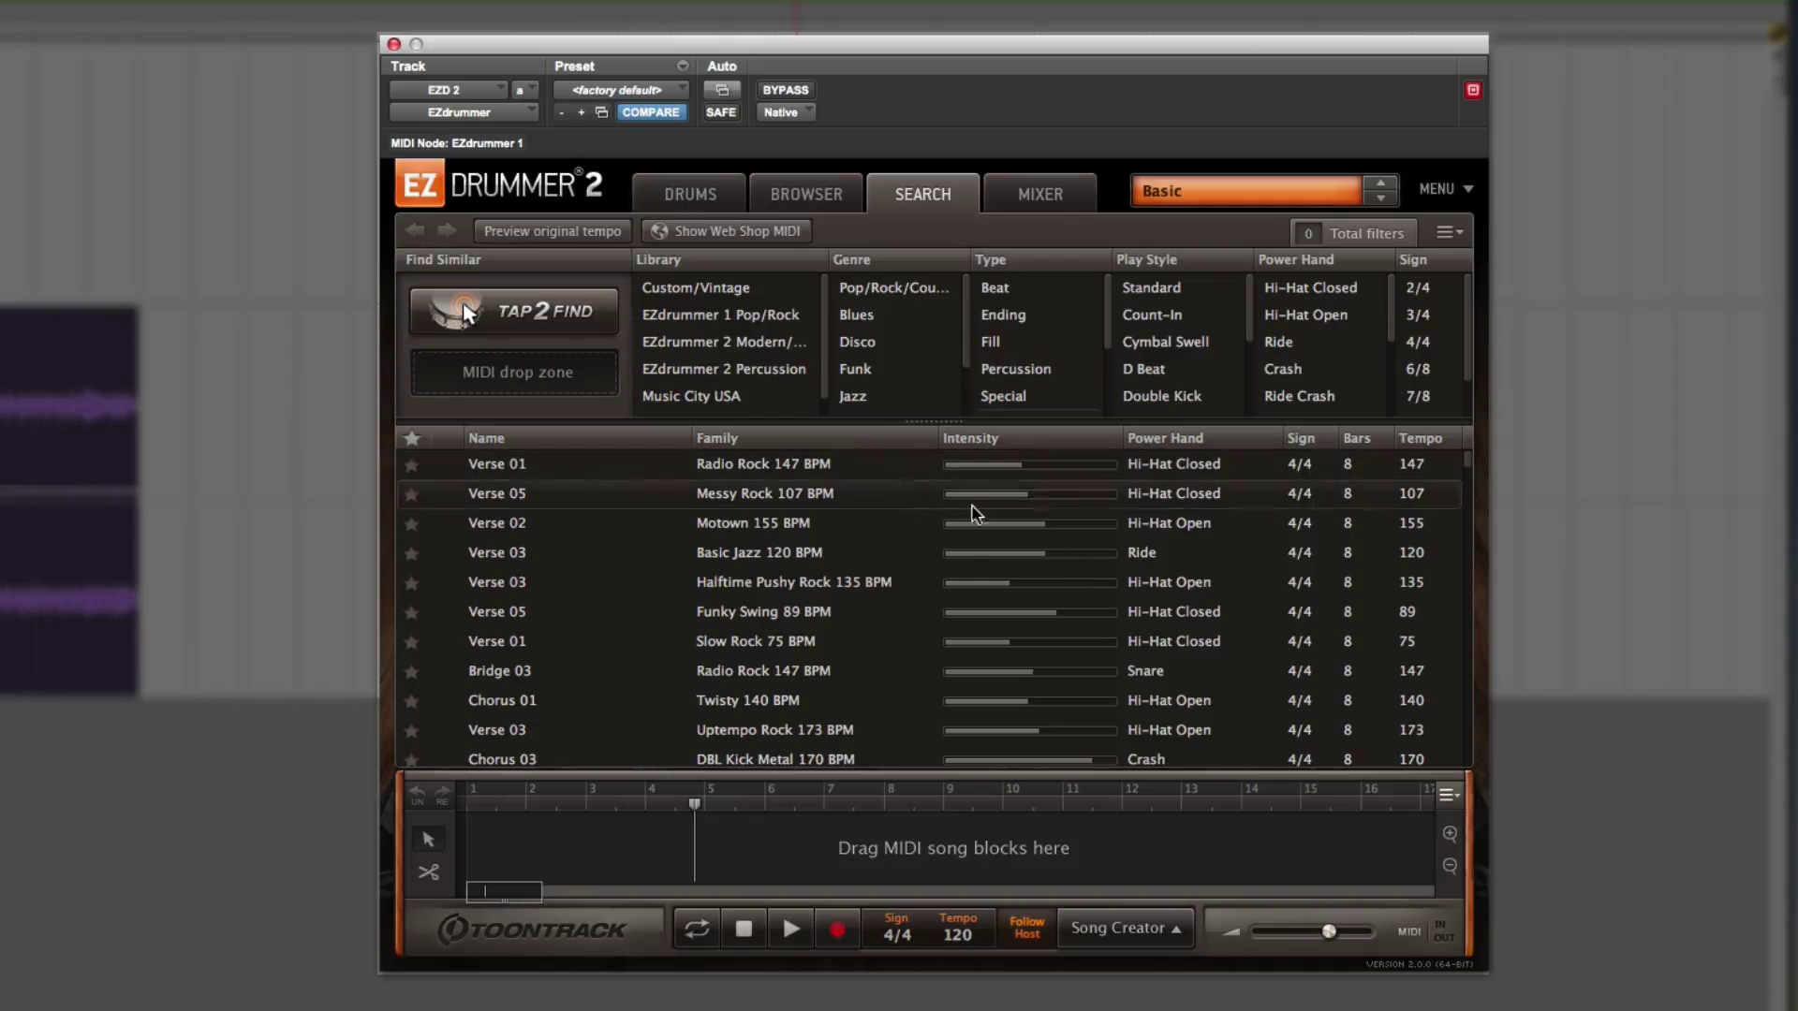
{"action": "scroll", "coordinate": [937, 553], "scroll_direction": "down", "scroll_amount": 15}
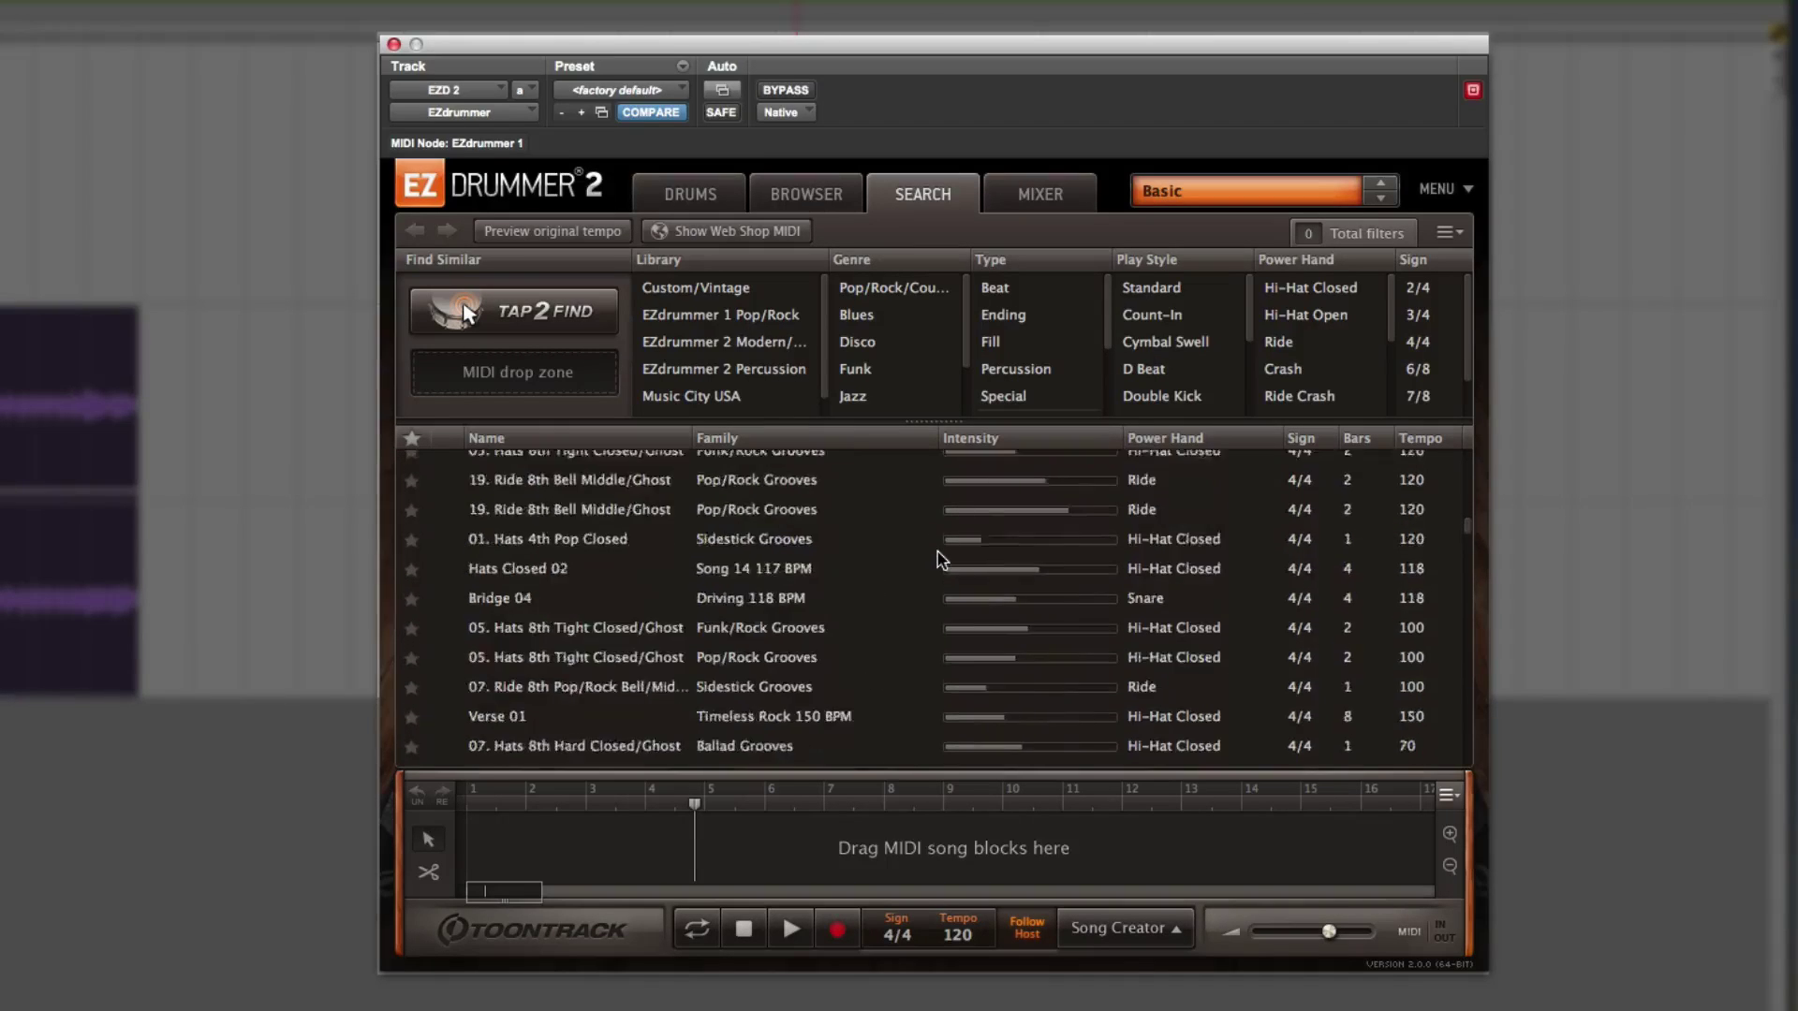
{"action": "scroll", "coordinate": [936, 552], "scroll_direction": "down", "scroll_amount": 20}
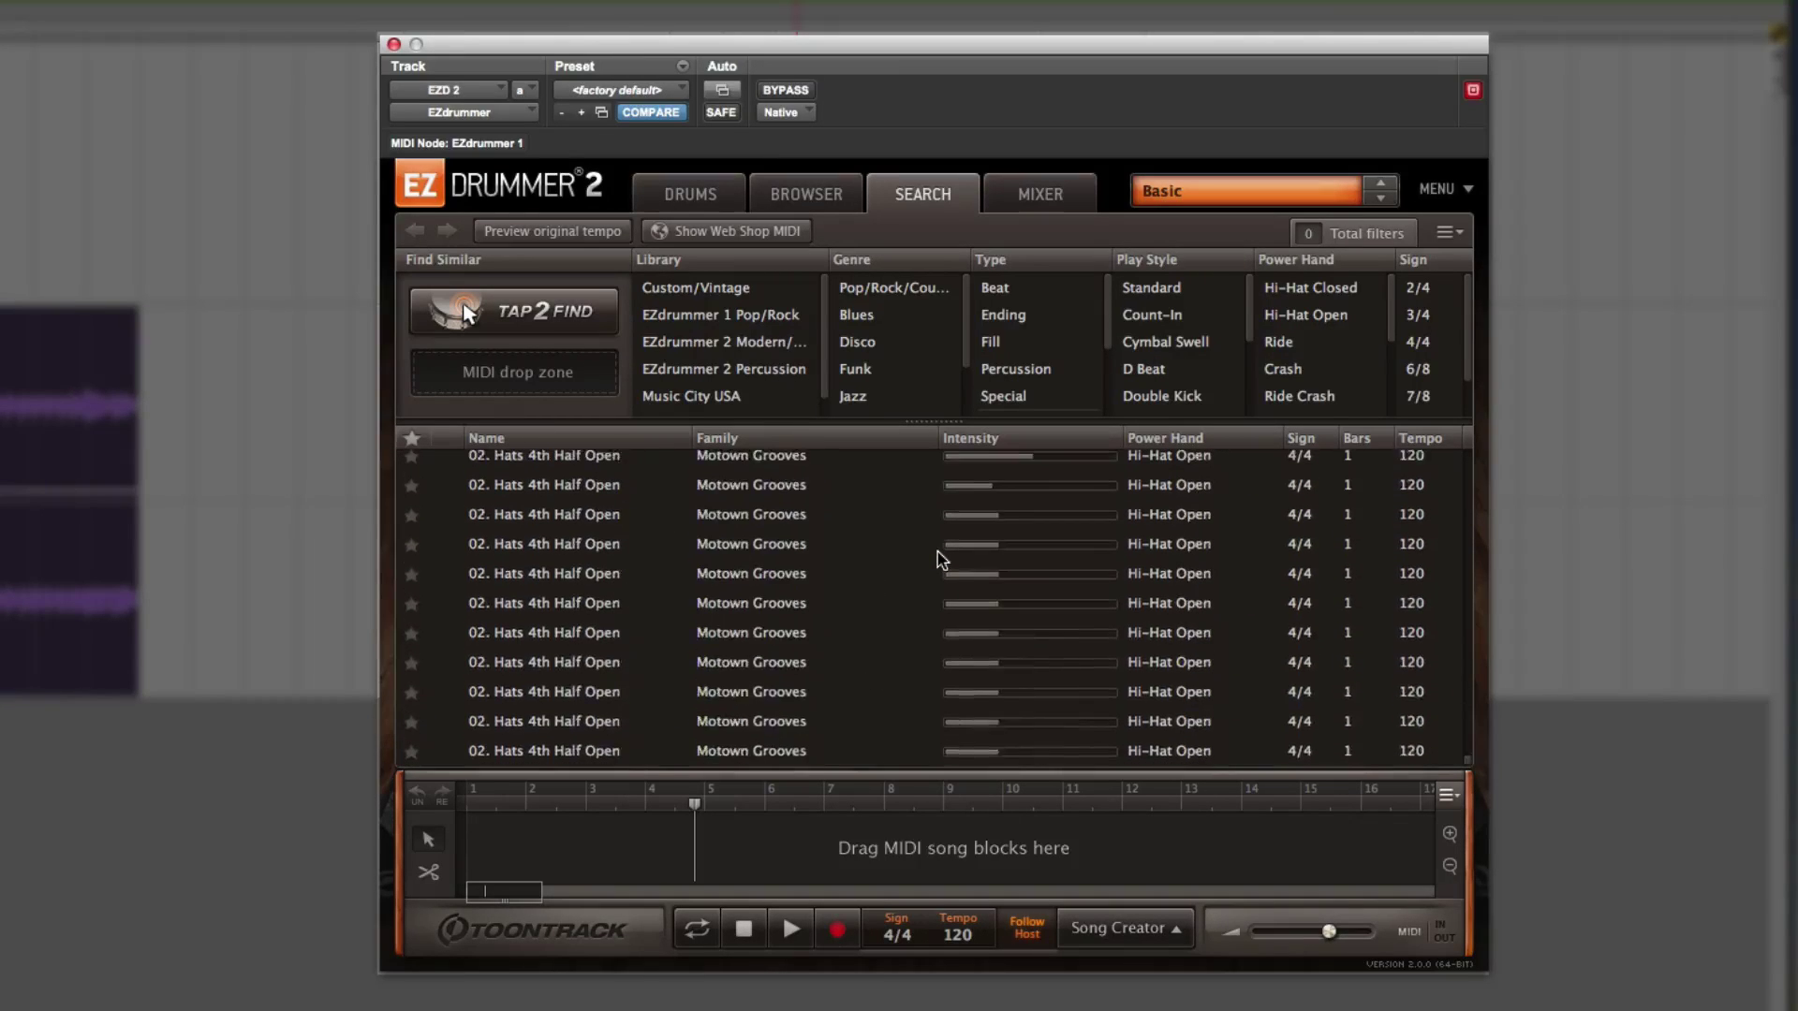
{"action": "scroll", "coordinate": [819, 564], "scroll_direction": "down", "scroll_amount": 20}
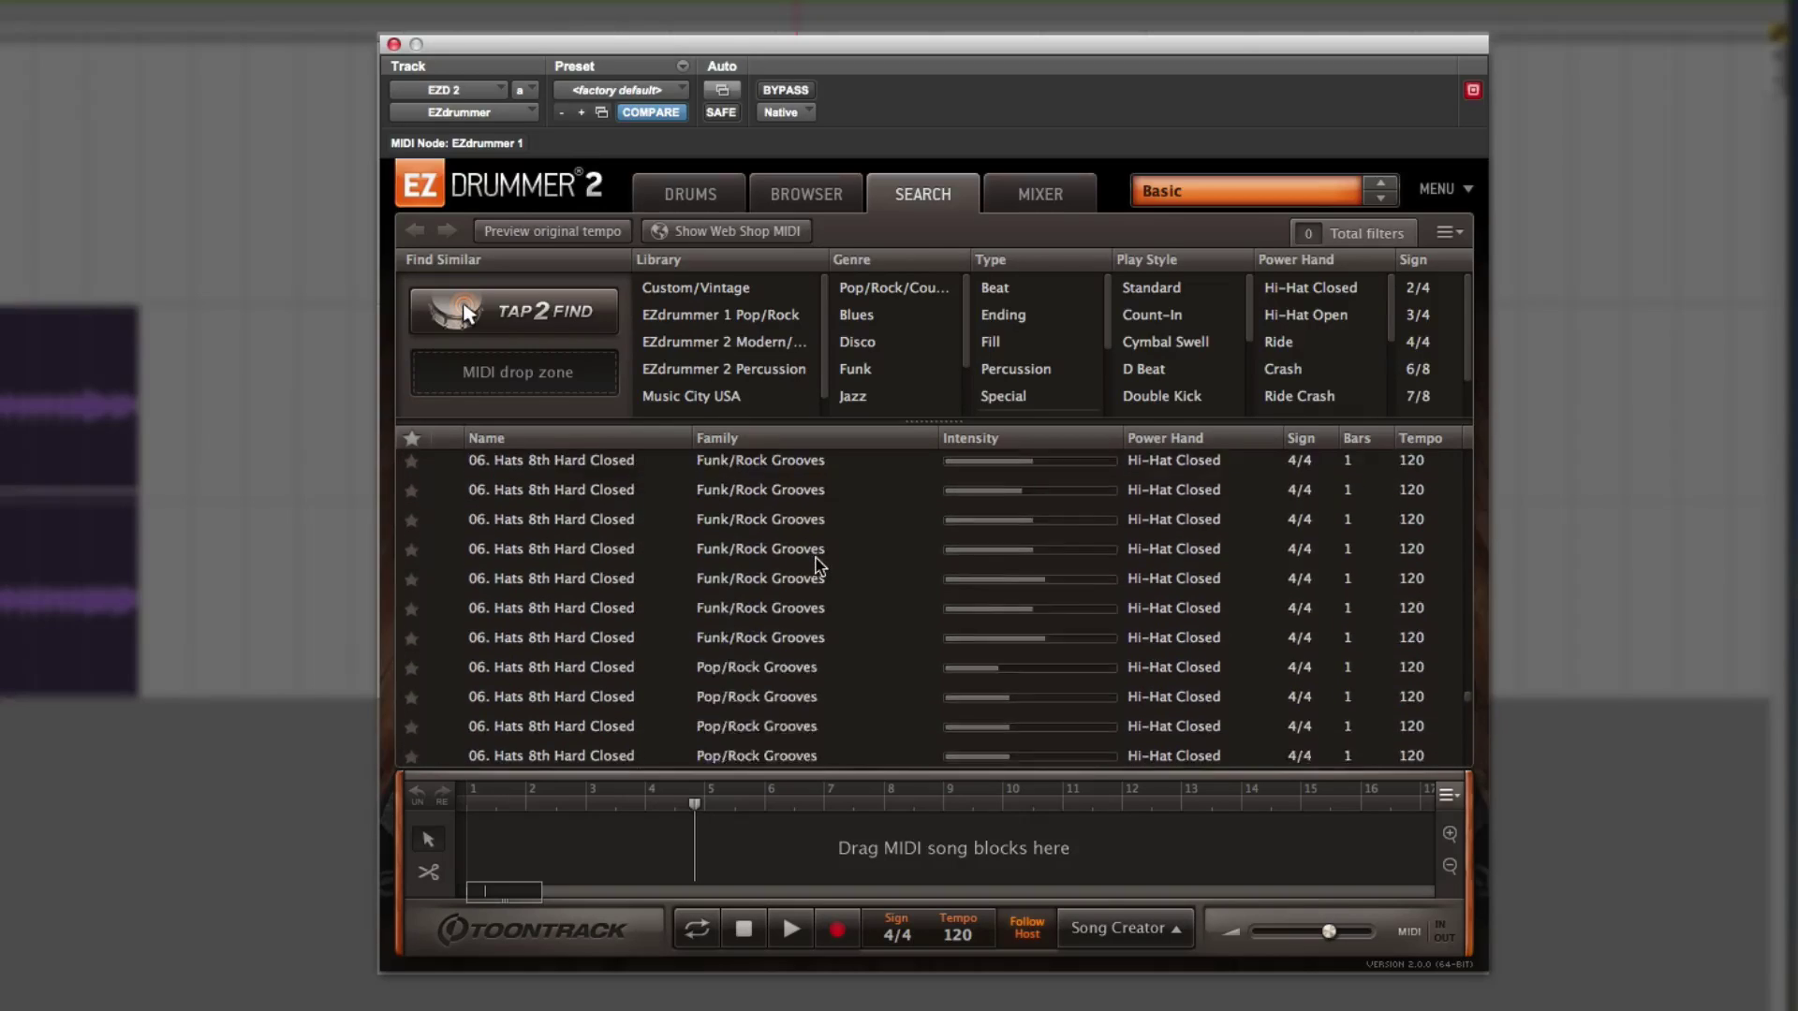
{"action": "scroll", "coordinate": [819, 565], "scroll_direction": "up", "scroll_amount": 20}
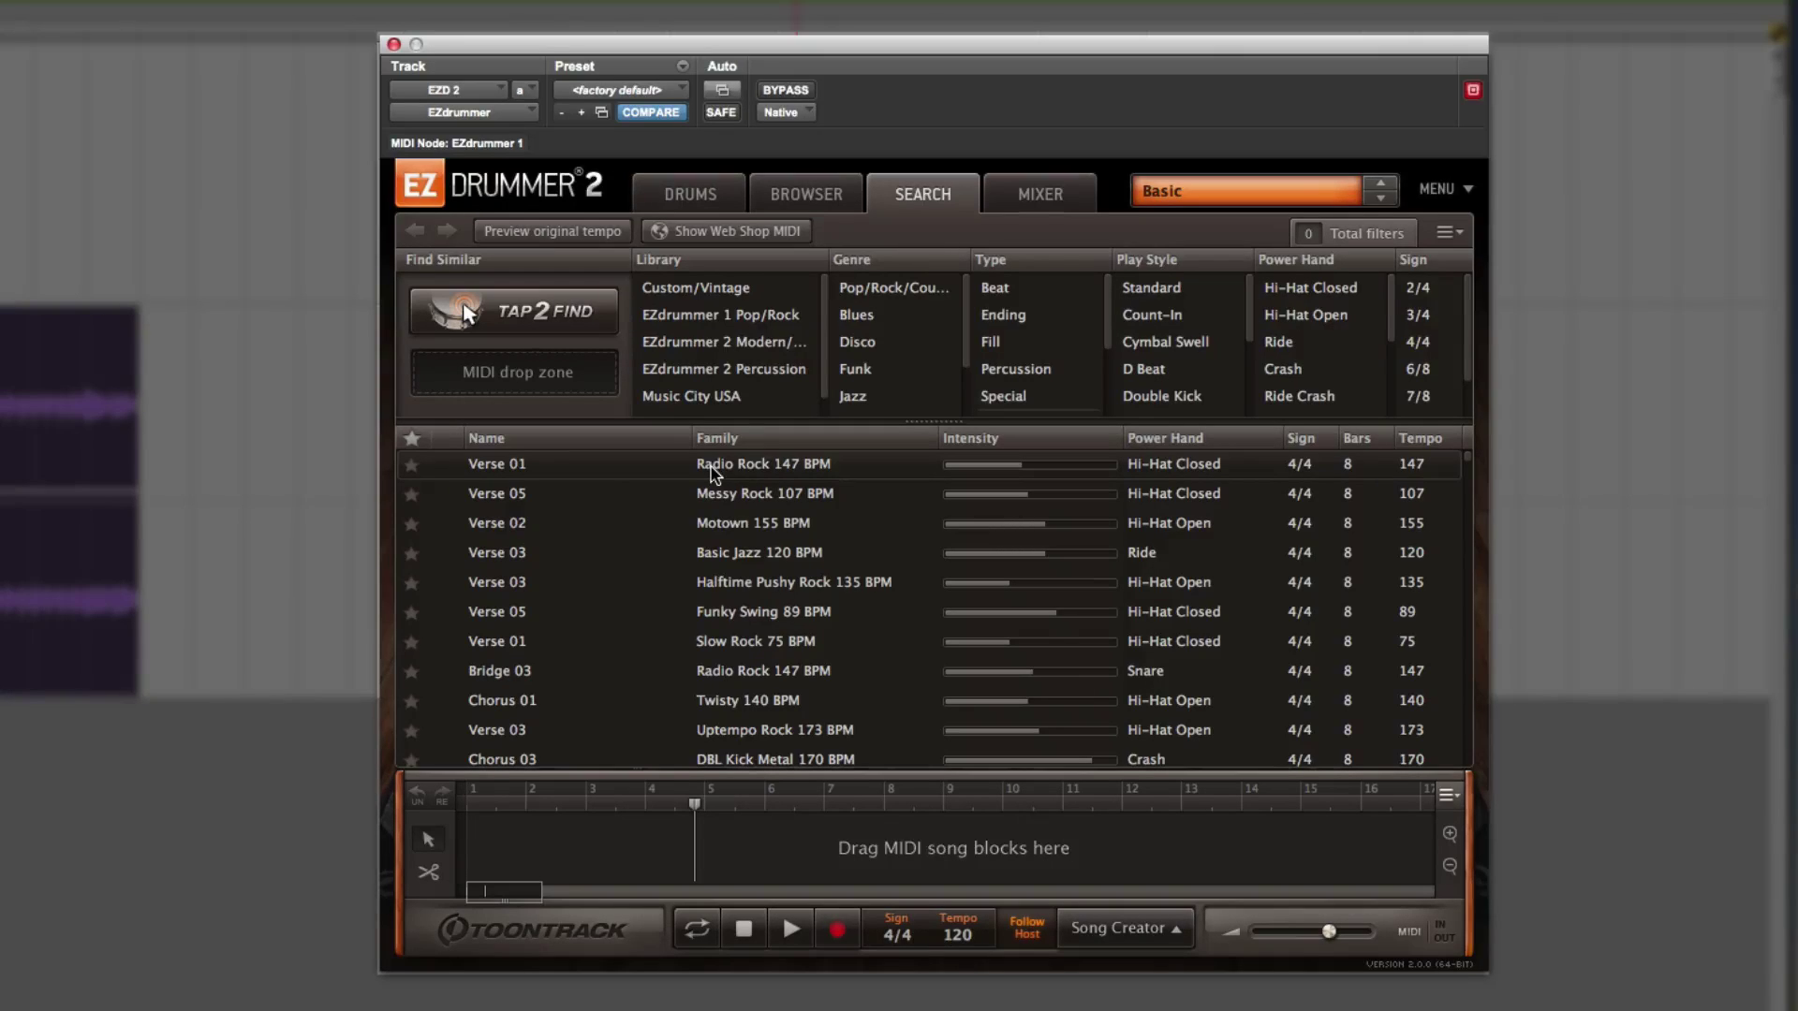
{"action": "left_click", "coordinate": [444, 466]}
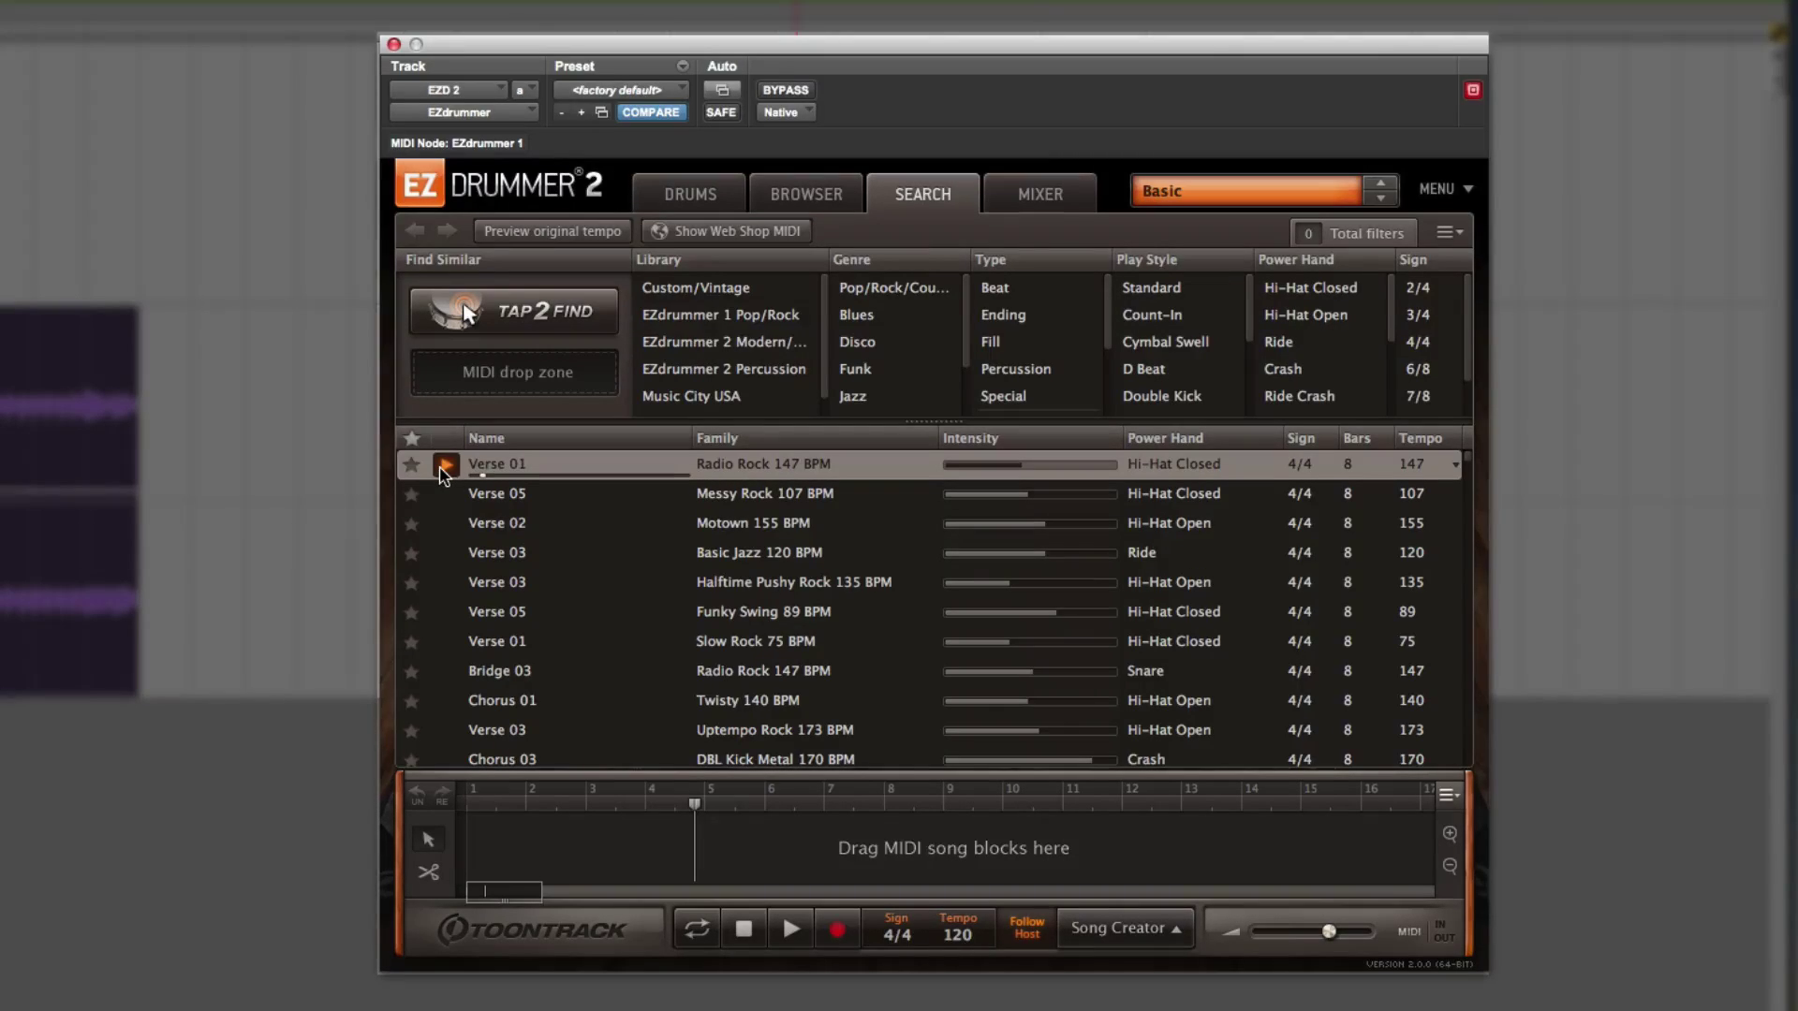
{"action": "left_click", "coordinate": [444, 465]}
- Tap a basic drum beat in Tap 2 Find and show the matching grooves
{"action": "left_click", "coordinate": [506, 309]}
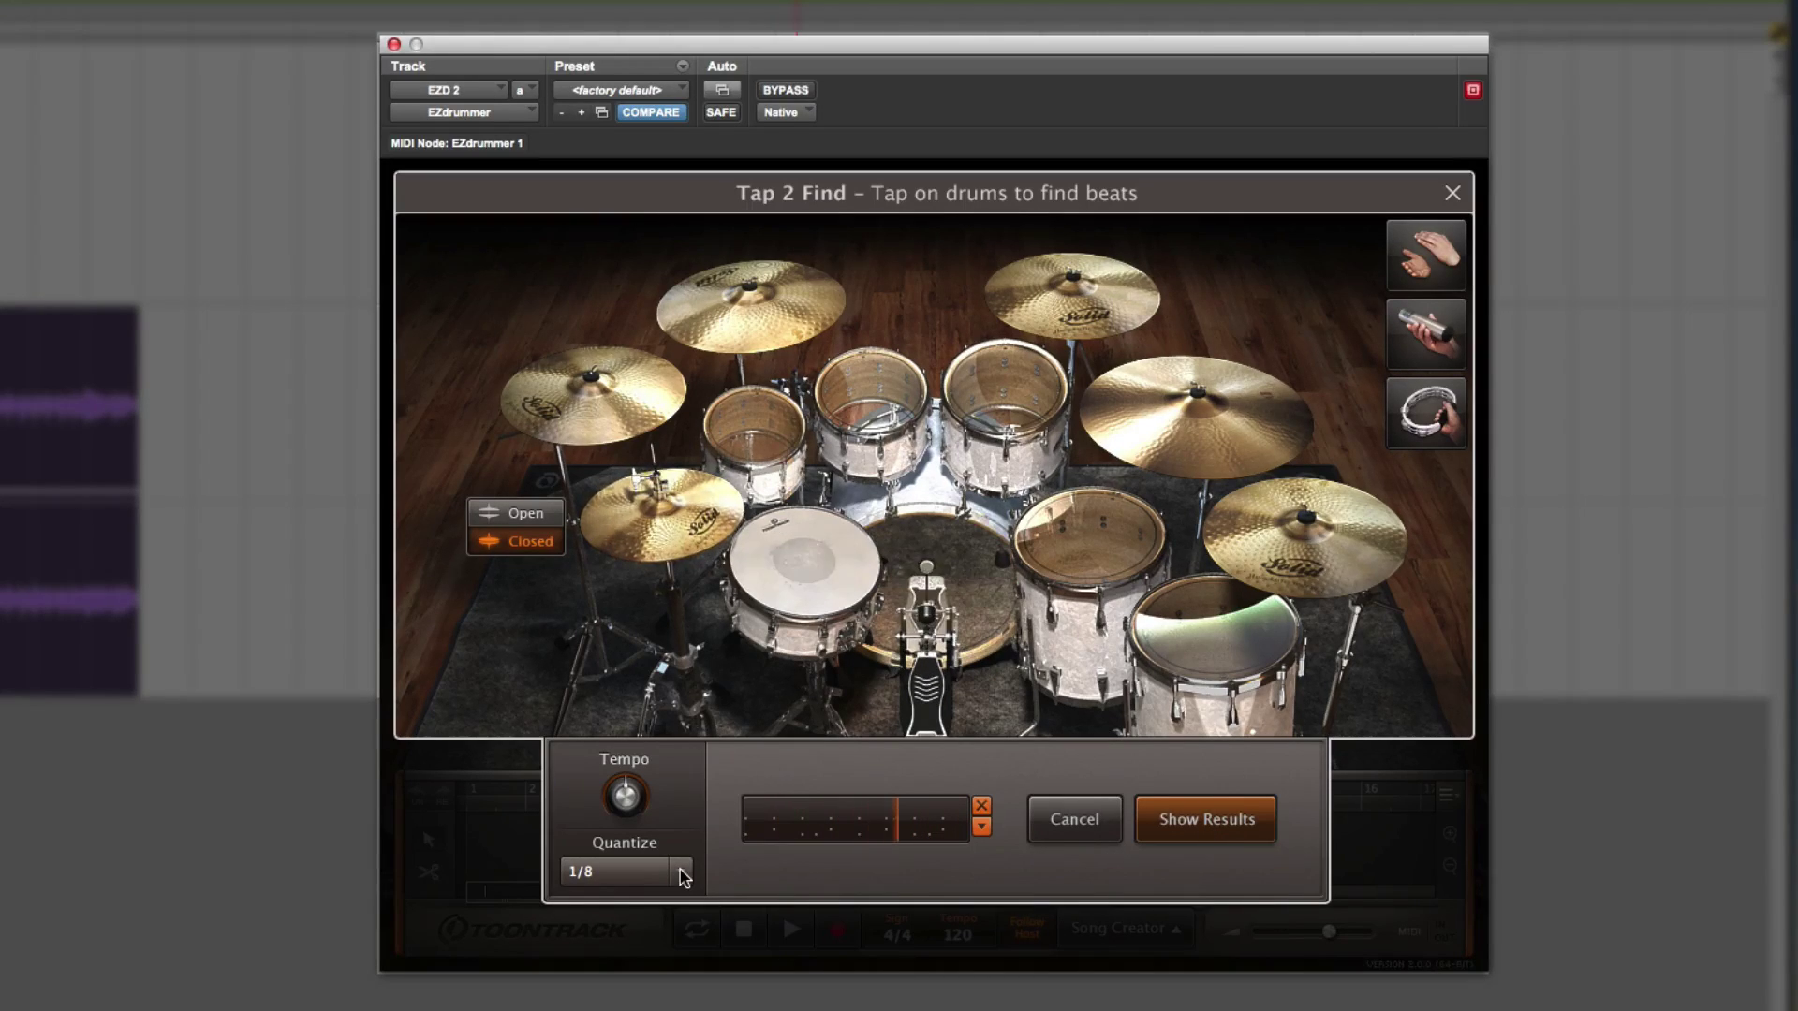
{"action": "left_click", "coordinate": [1077, 826]}
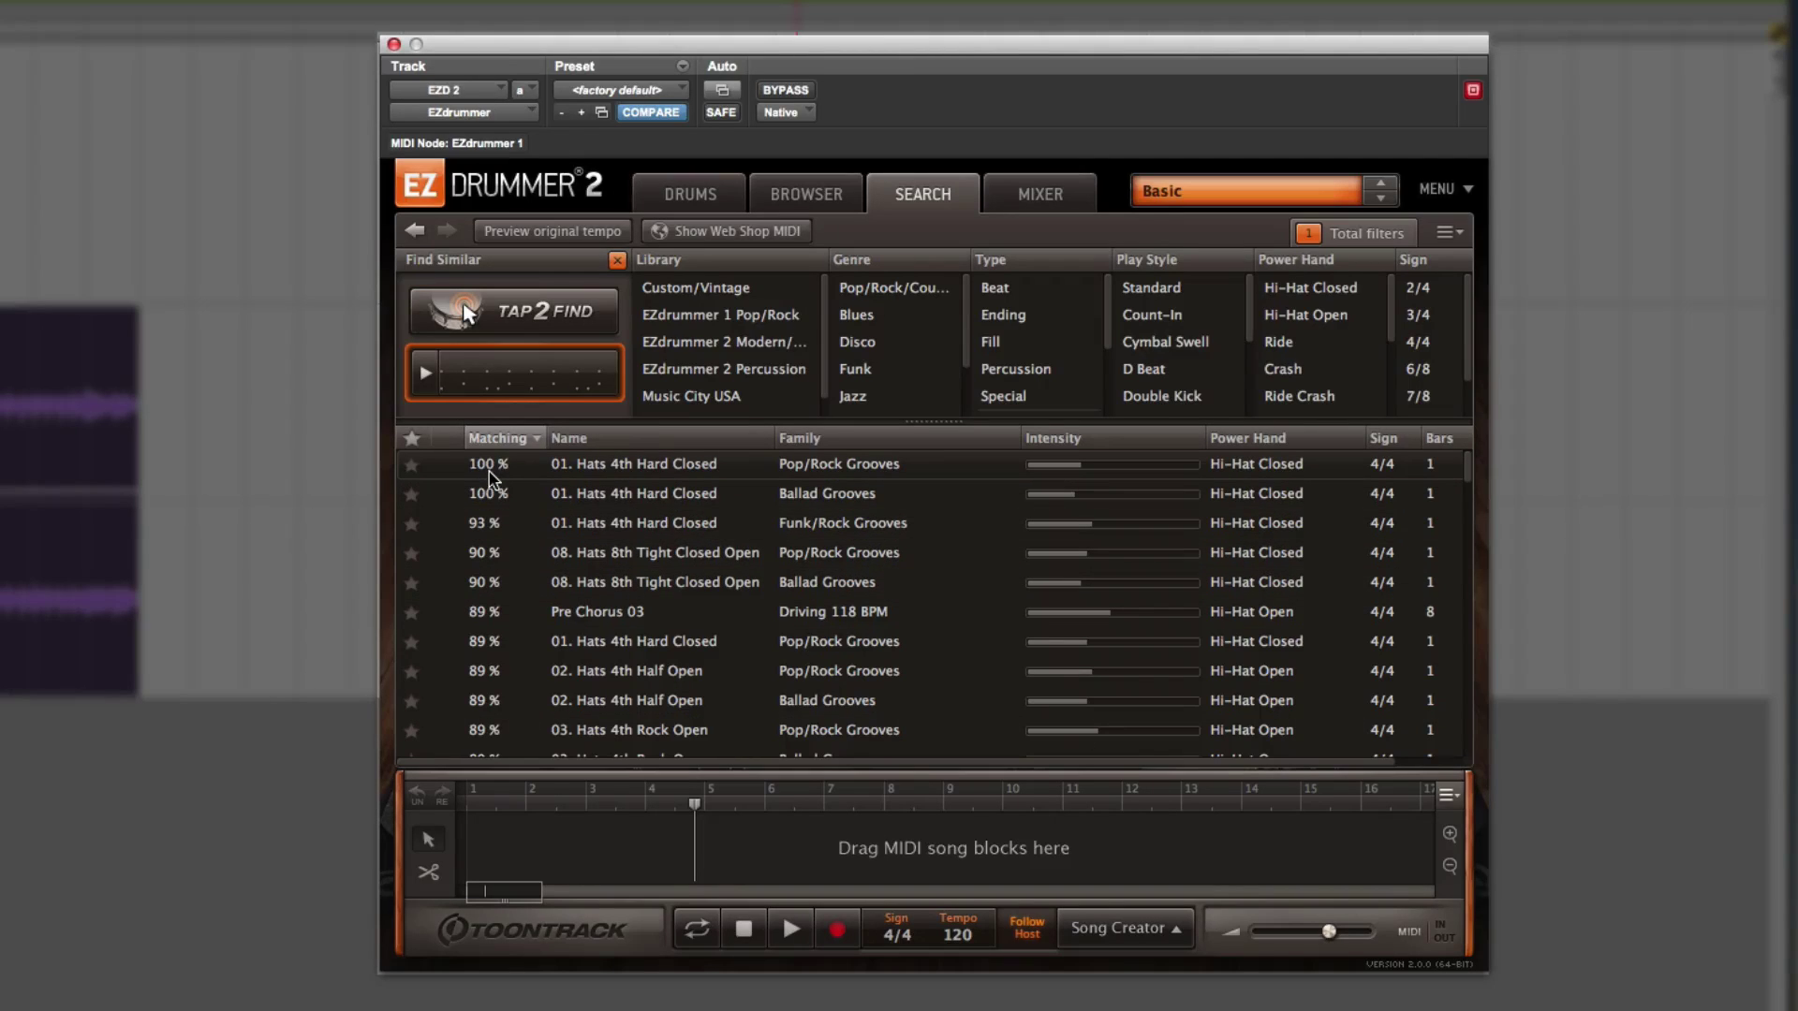
- Preview the best-matching 01. Hats 4th Hard Closed and 08. Hats 8th Tight Closed Open grooves
{"action": "left_click", "coordinate": [448, 465]}
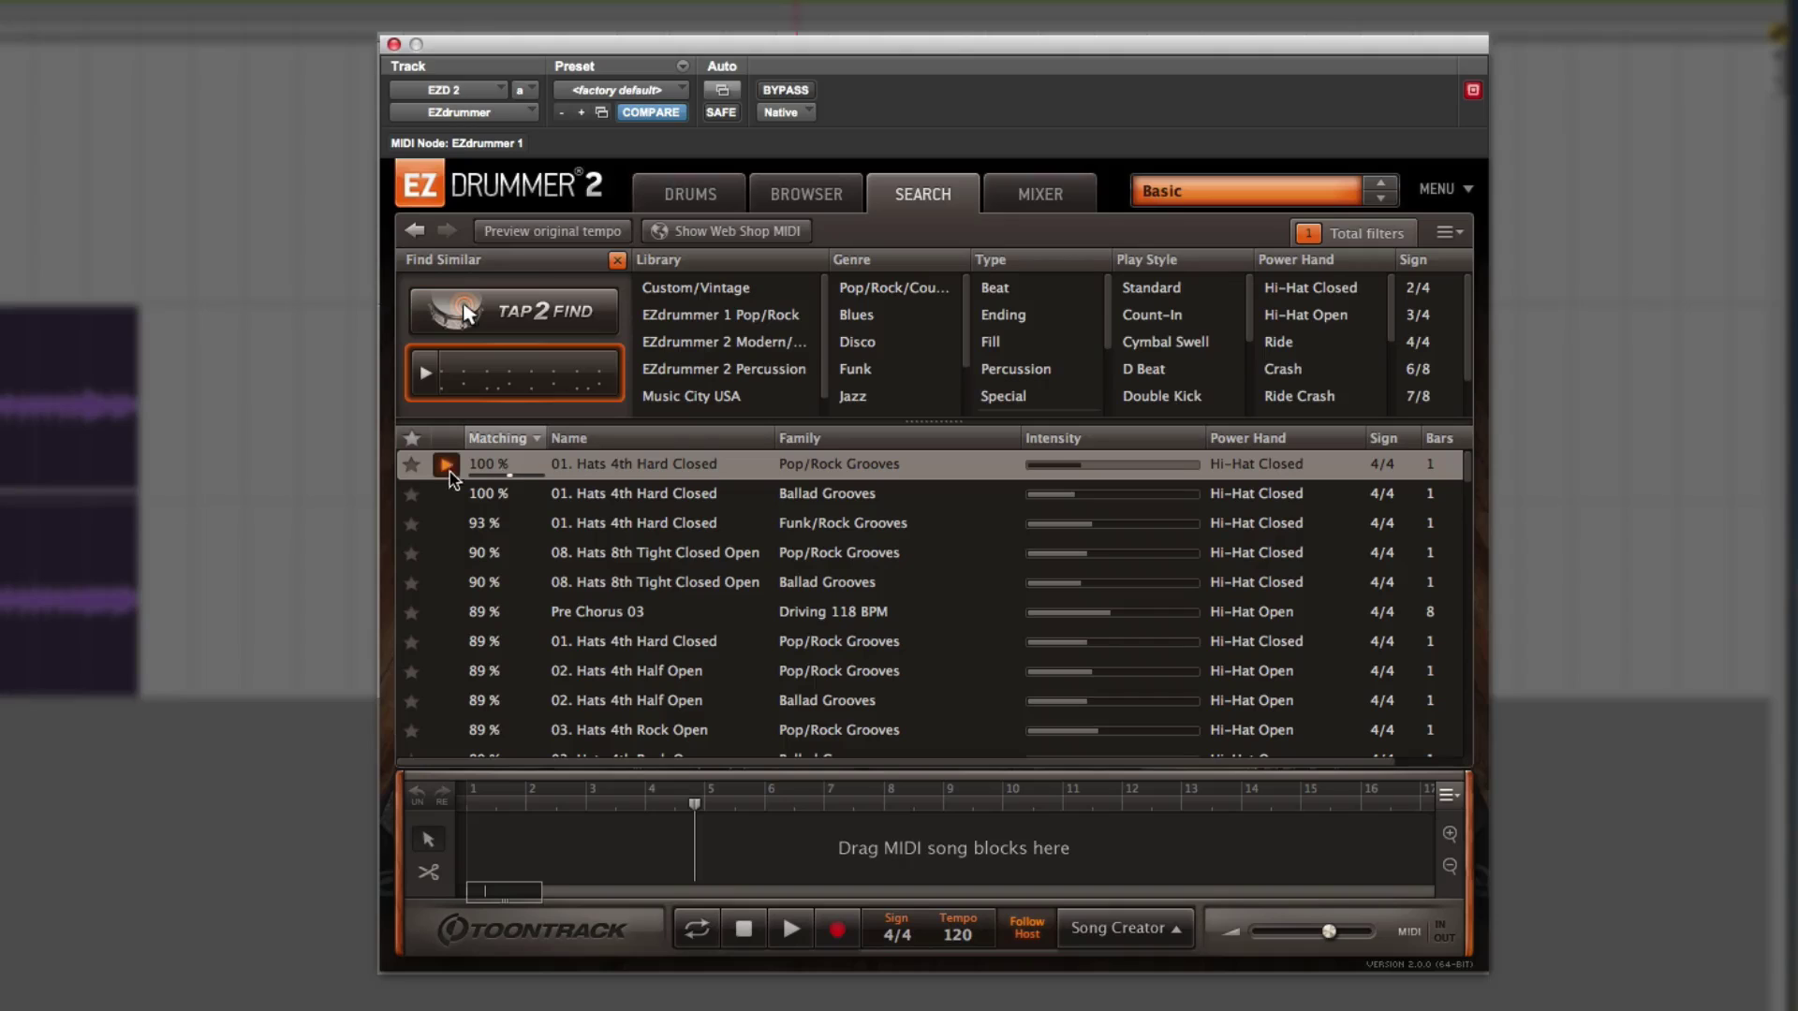
{"action": "left_click", "coordinate": [448, 495]}
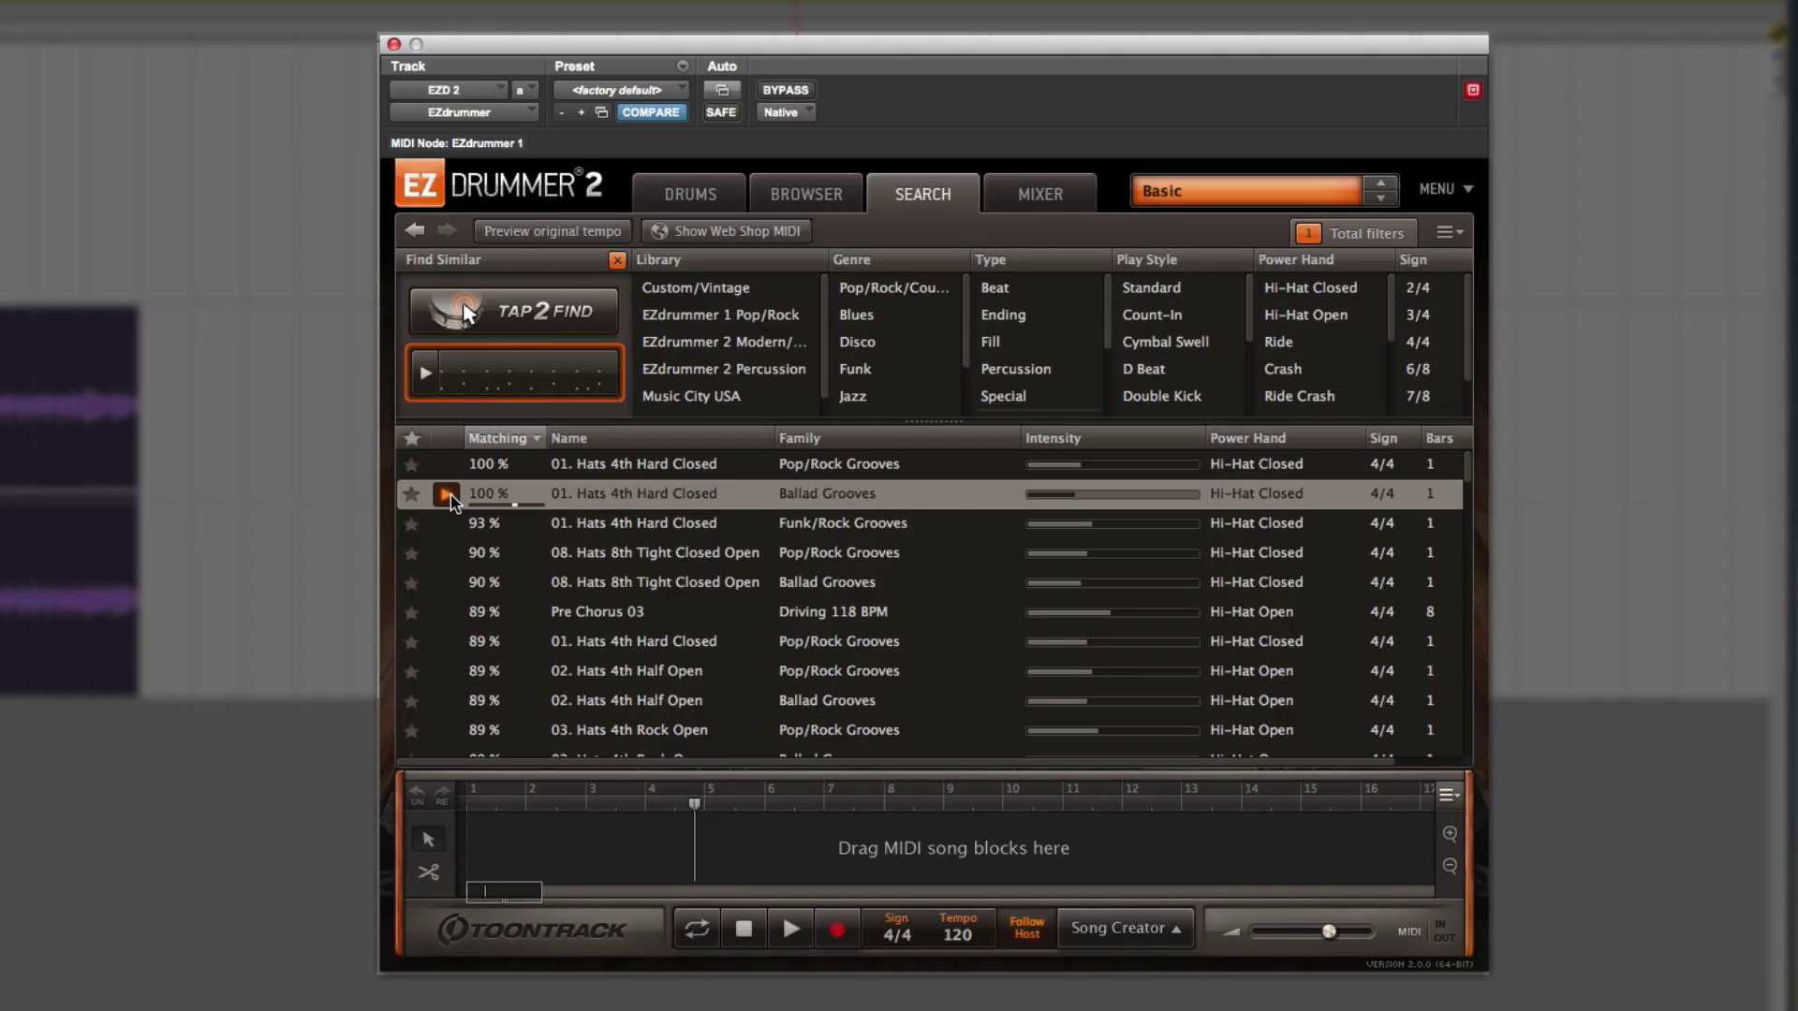
{"action": "left_click", "coordinate": [447, 554]}
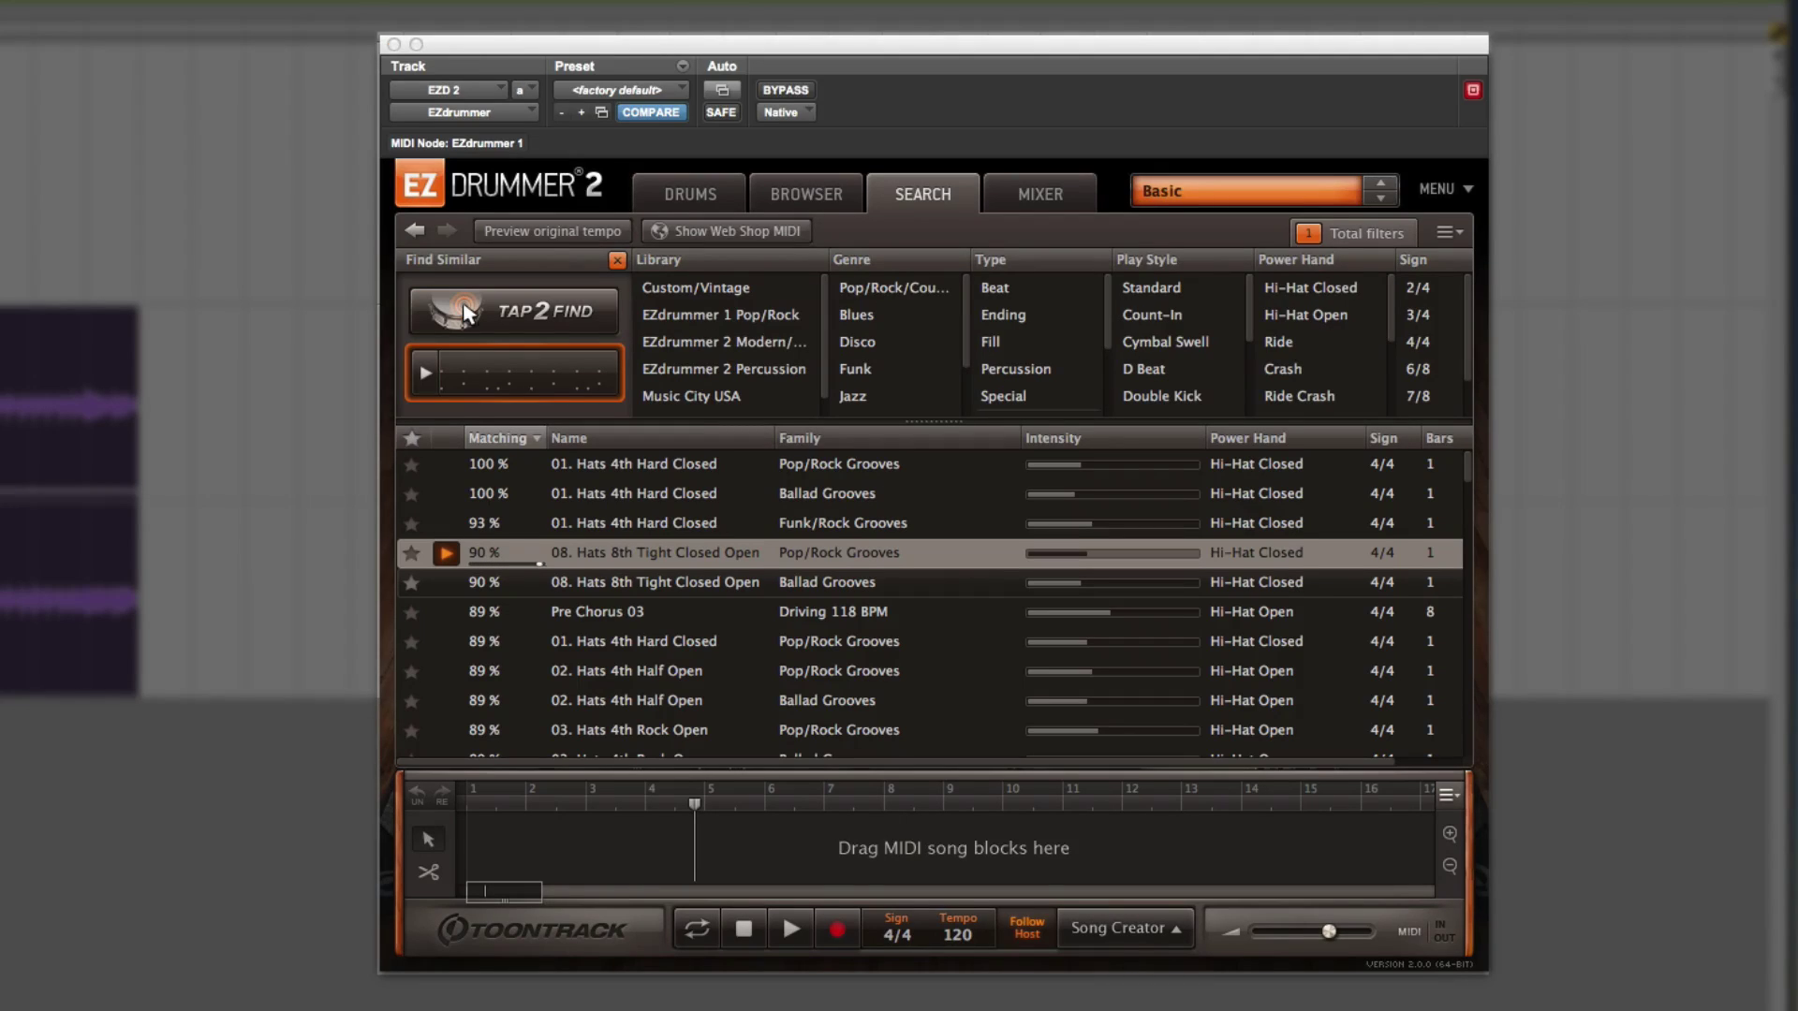
{"action": "left_click", "coordinate": [449, 585]}
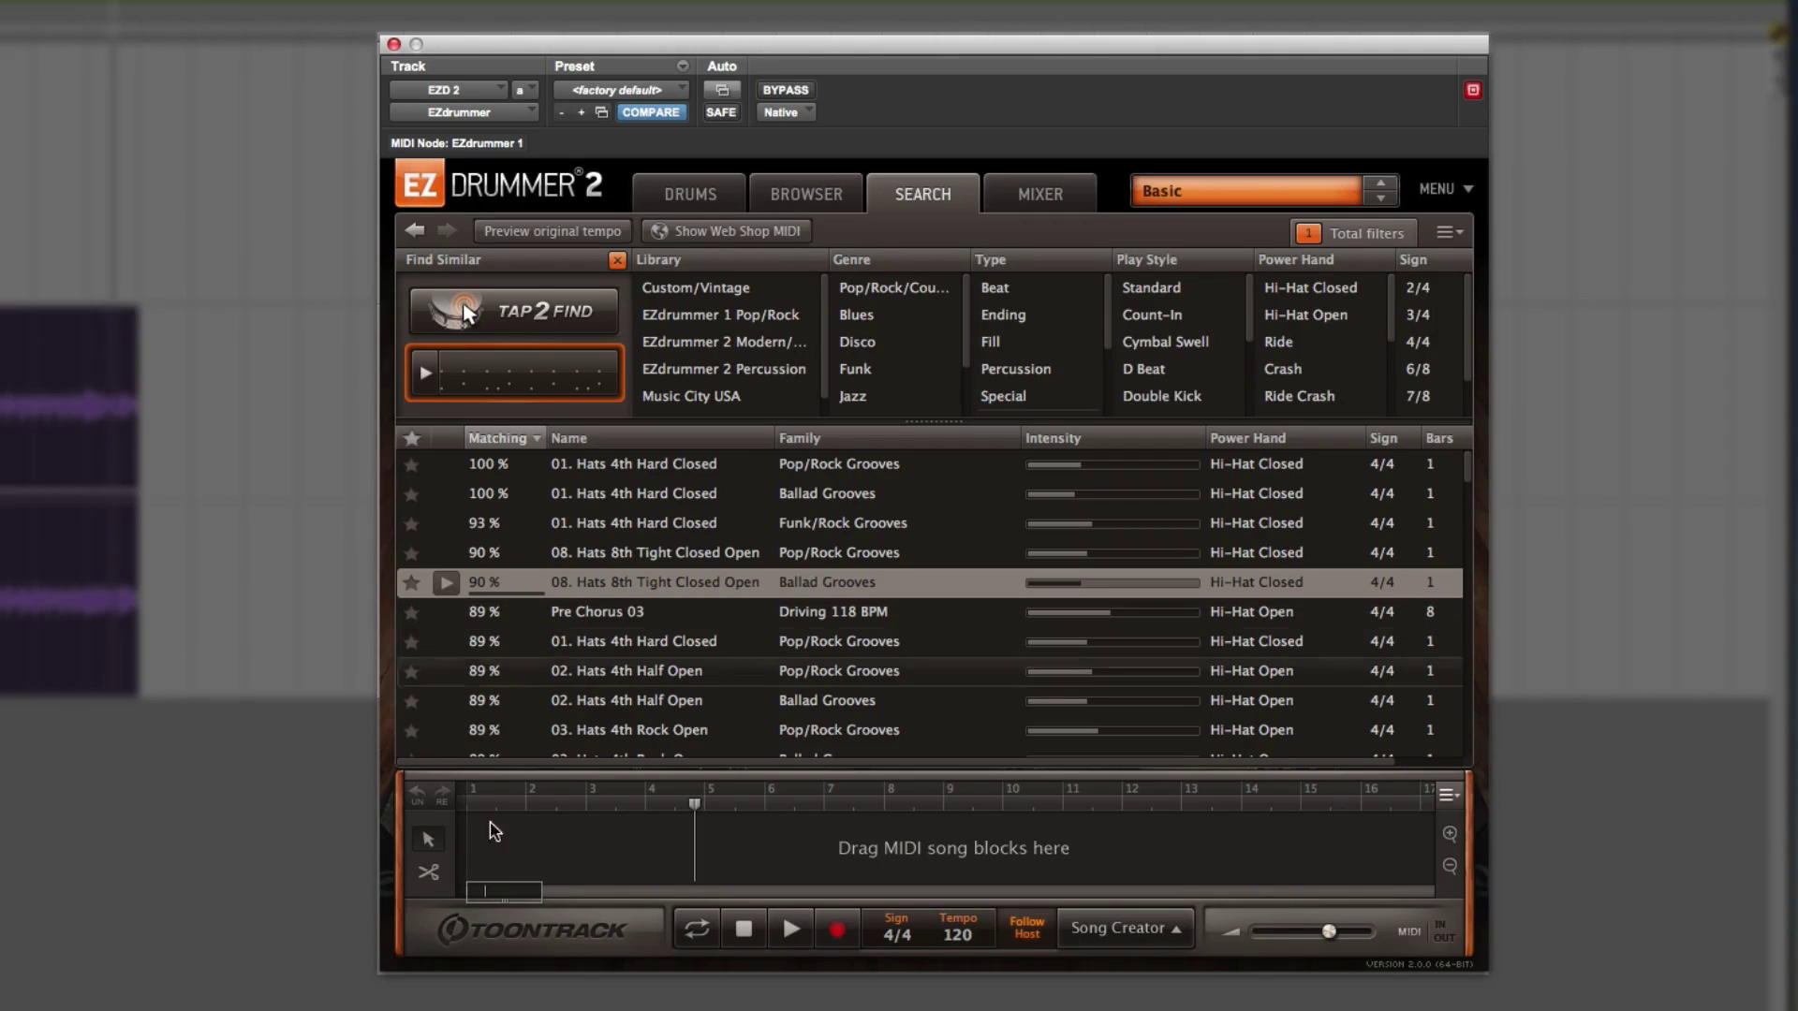
- Place the Ballad Grooves version of 08. Hats 8th Tight Closed Open at bar 1 of the song track and loop it
{"action": "left_click_drag", "start_coordinate": [609, 586], "coordinate": [478, 840]}
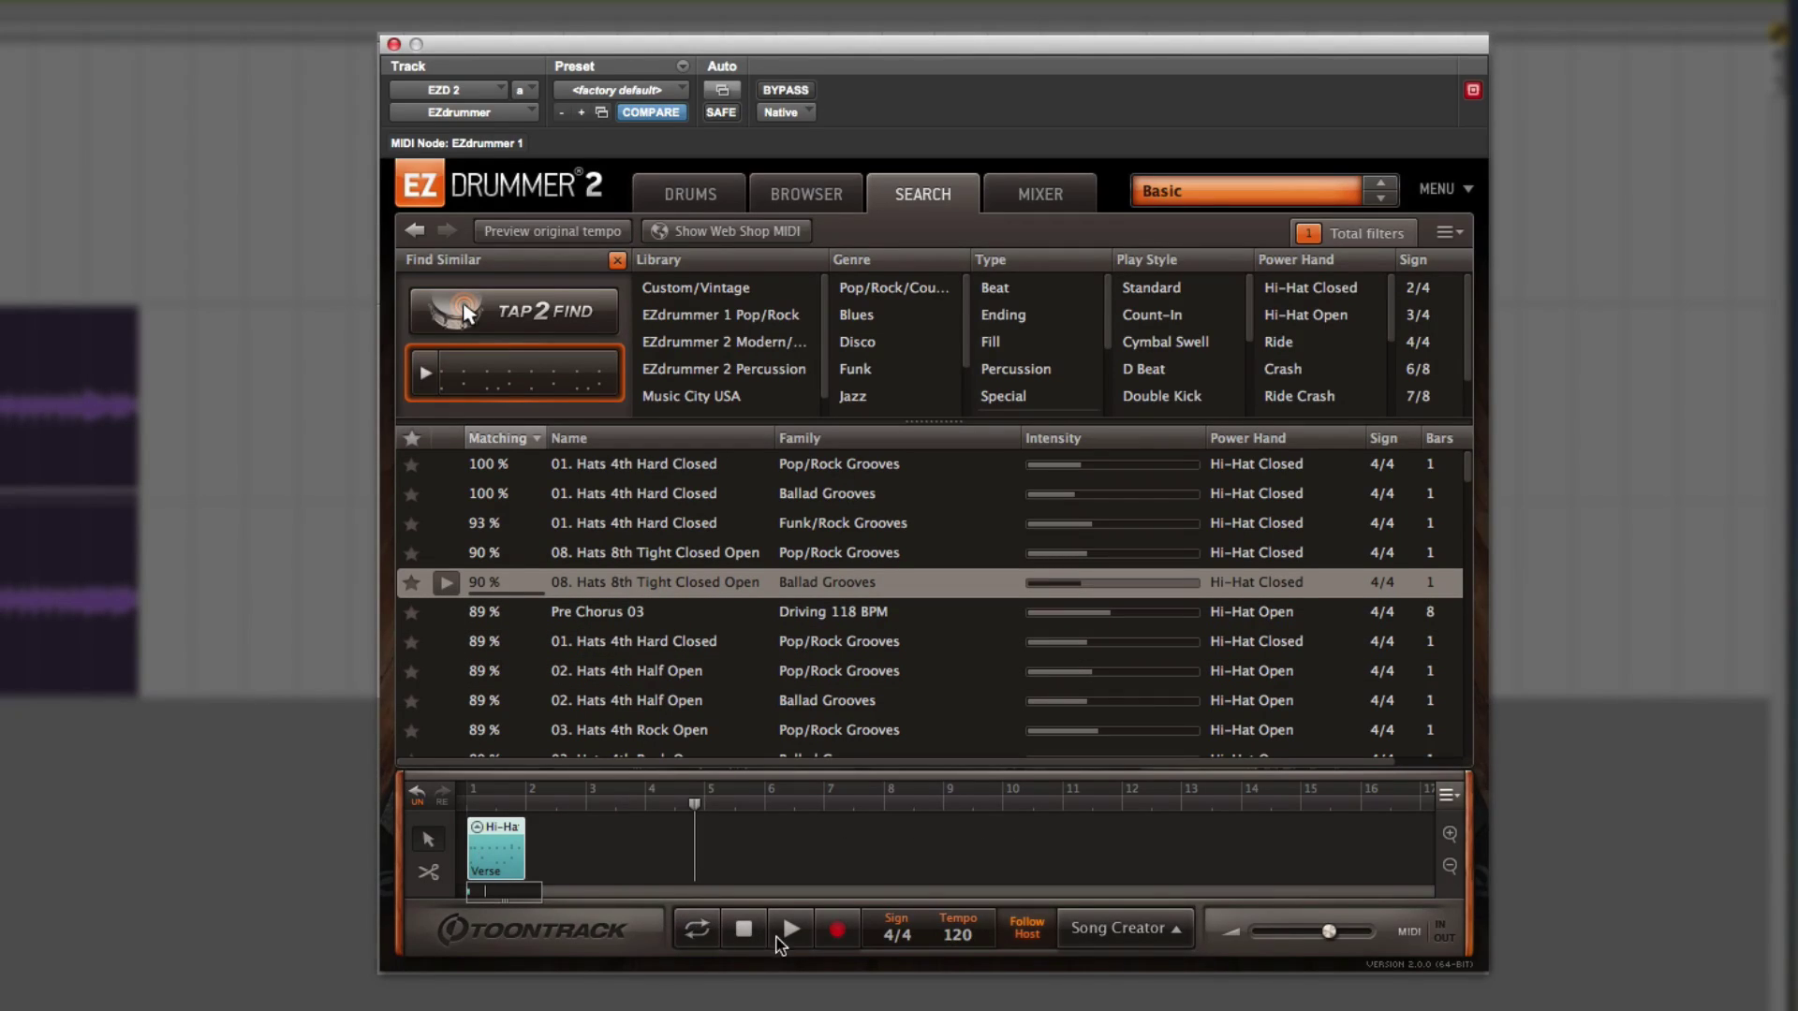
{"action": "left_click", "coordinate": [698, 931]}
{"action": "key", "text": "space"}
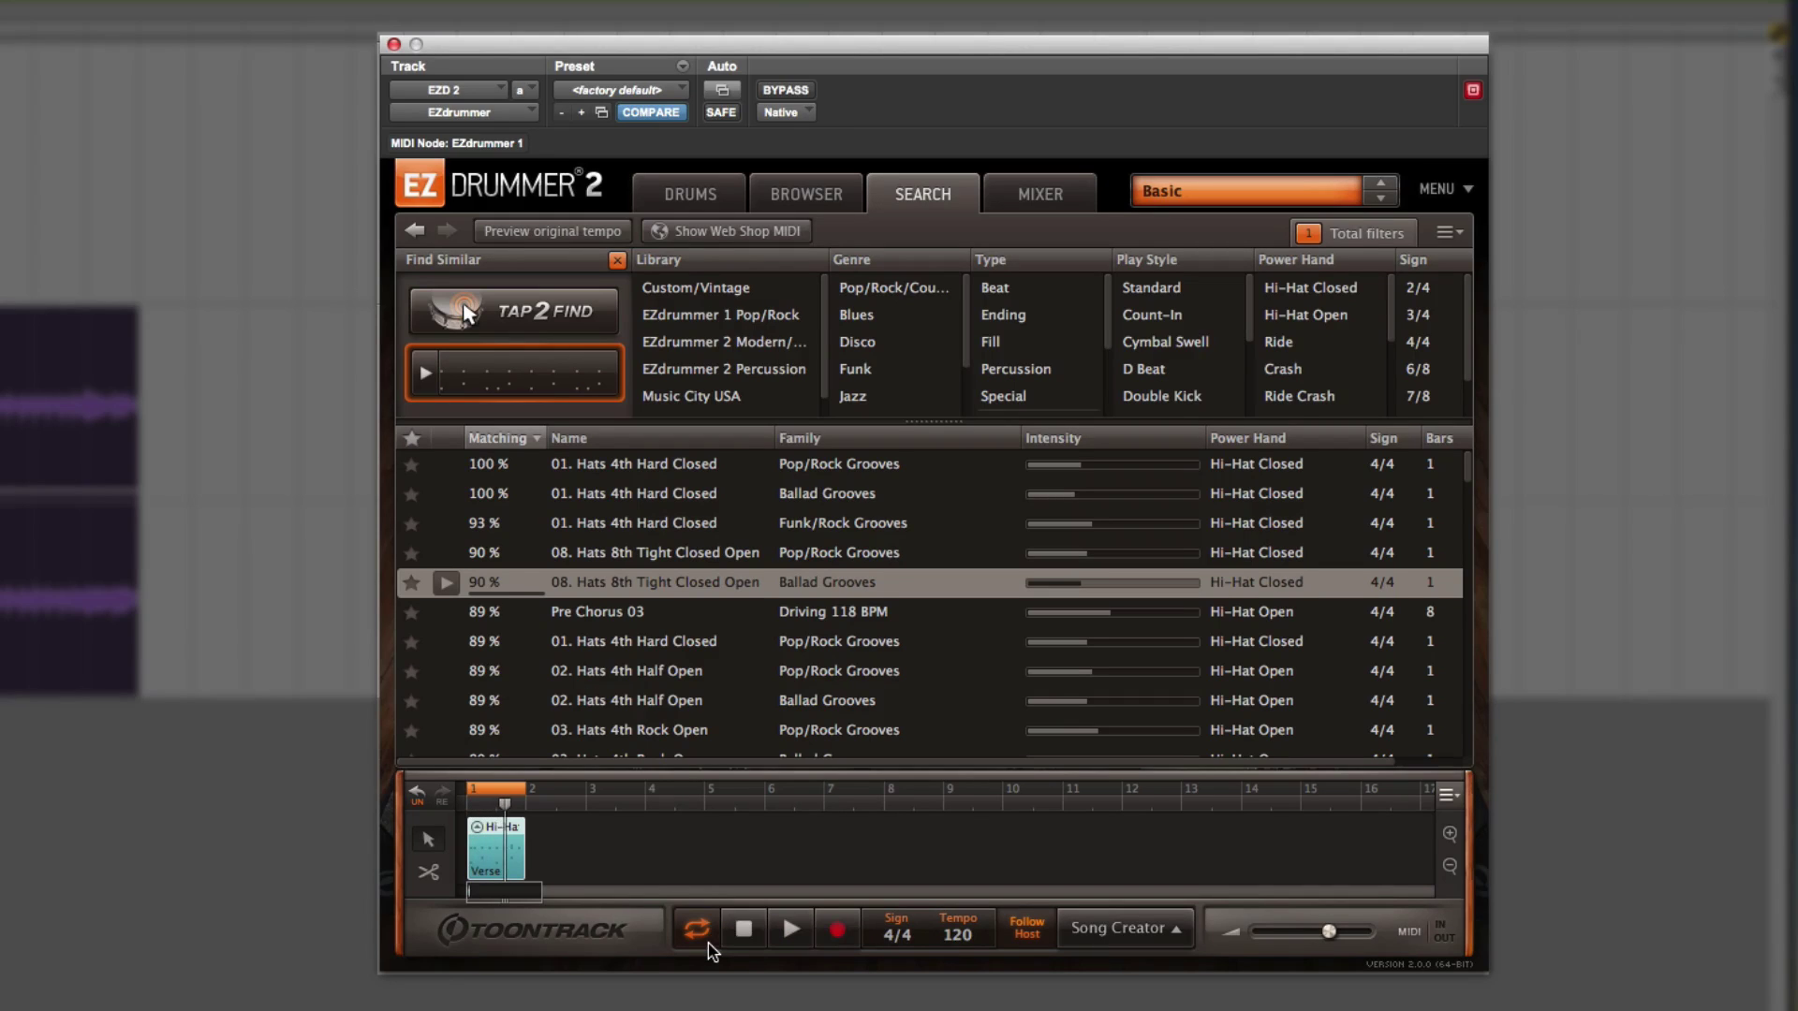
- Edit the song block's play style, moving the Power Hand from the hi-hat to Floortom 1, and play it
{"action": "double_click", "coordinate": [475, 836]}
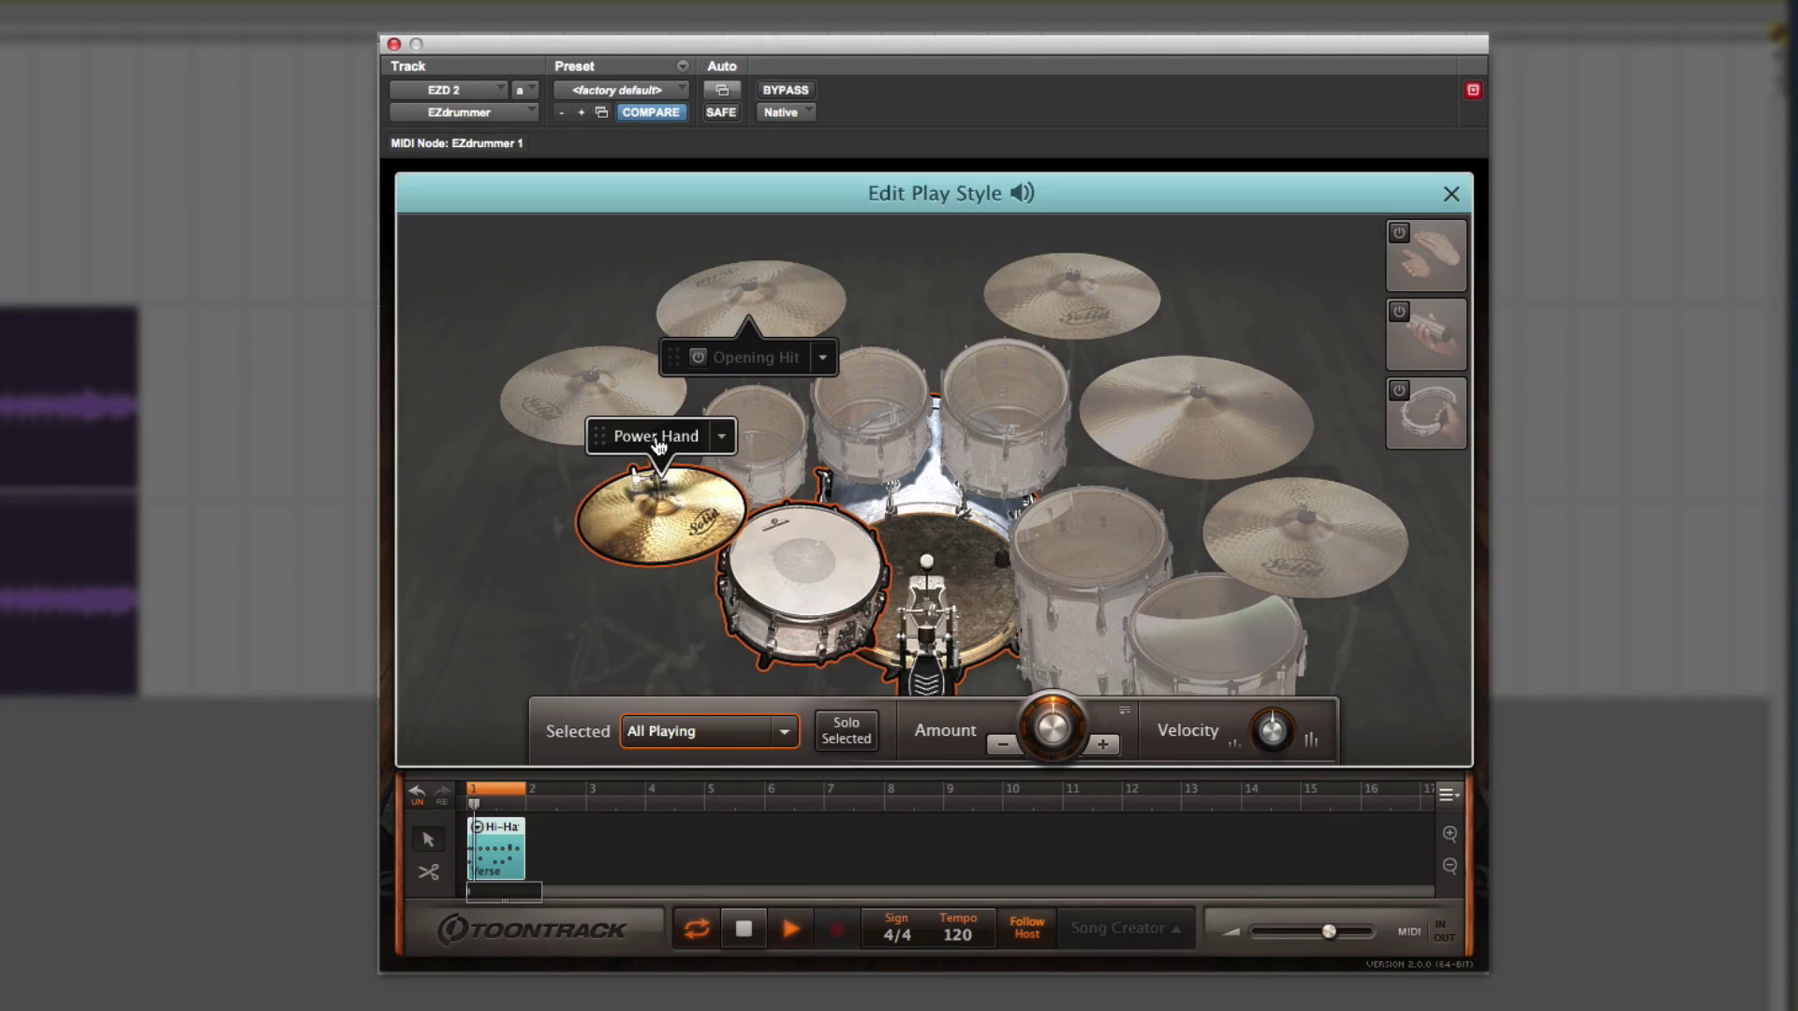
{"action": "left_click_drag", "start_coordinate": [660, 442], "coordinate": [1098, 514]}
{"action": "key", "text": "space"}
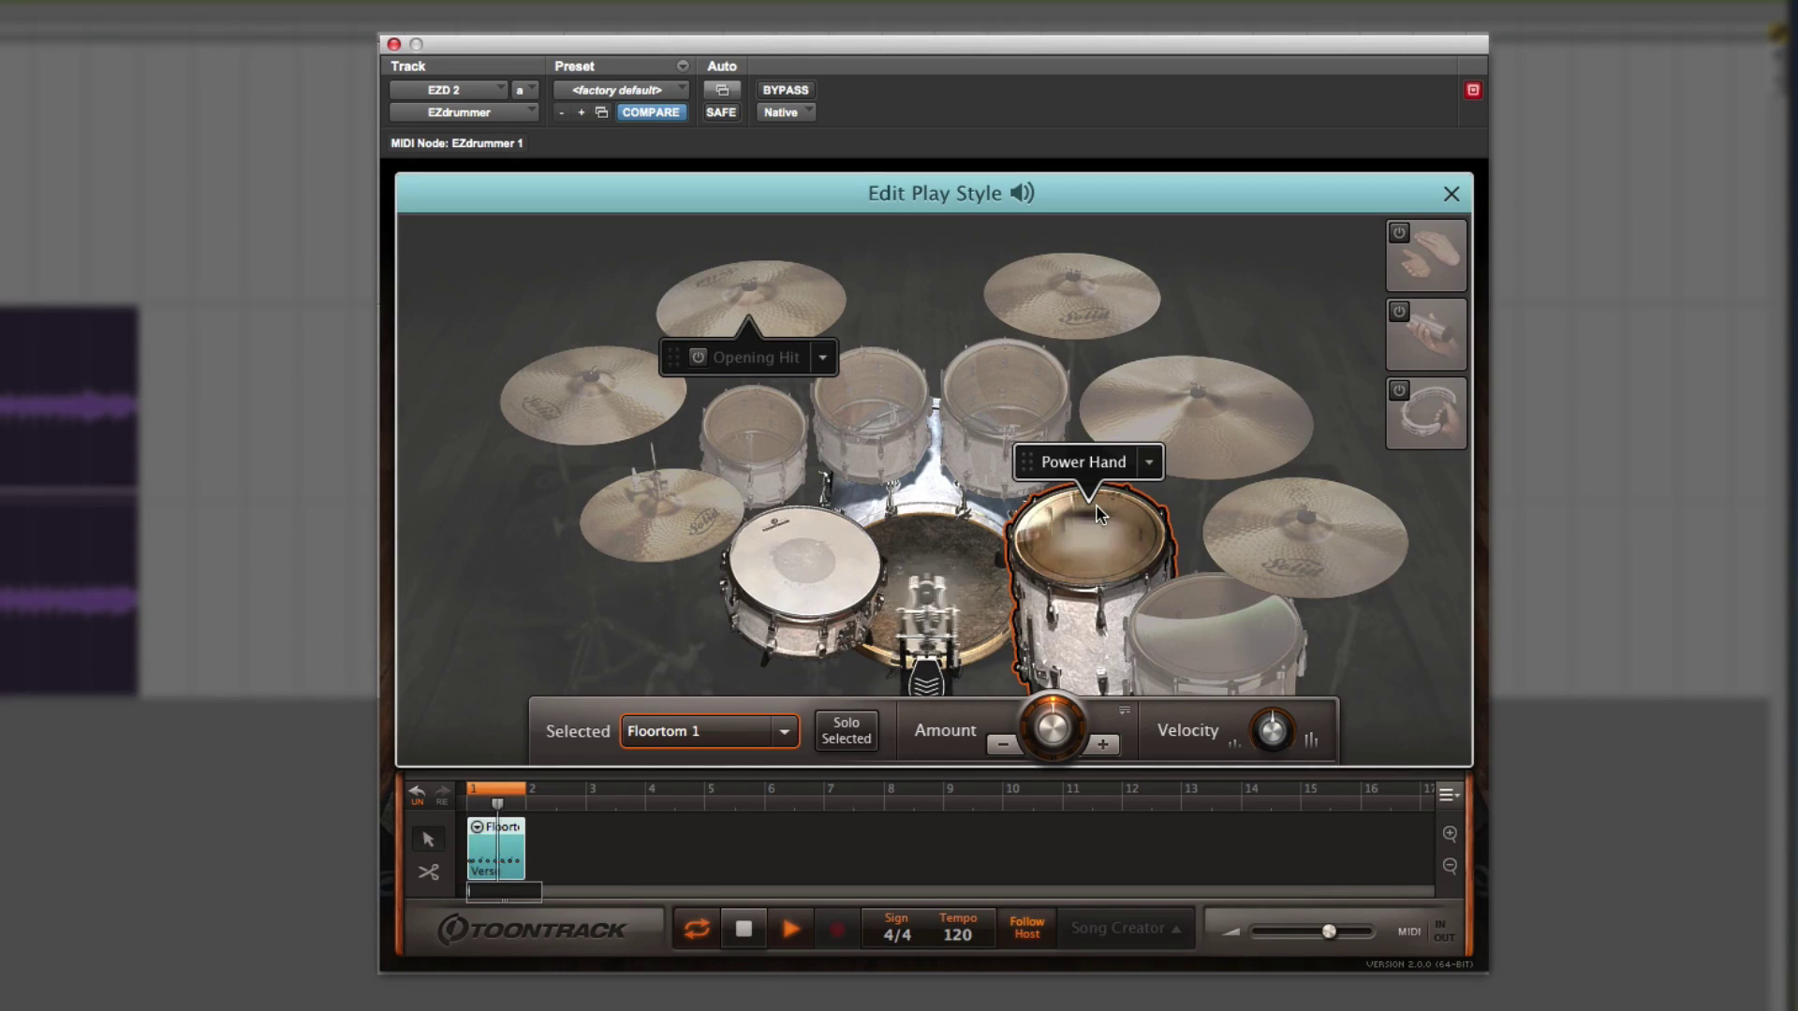
- Try more floor tom hits, set the amount back to 8, and raise the Floortom 1 velocity slightly
{"action": "mouse_move", "coordinate": [1053, 733]}
{"action": "left_click_drag", "start_coordinate": [1054, 733], "coordinate": [1067, 693]}
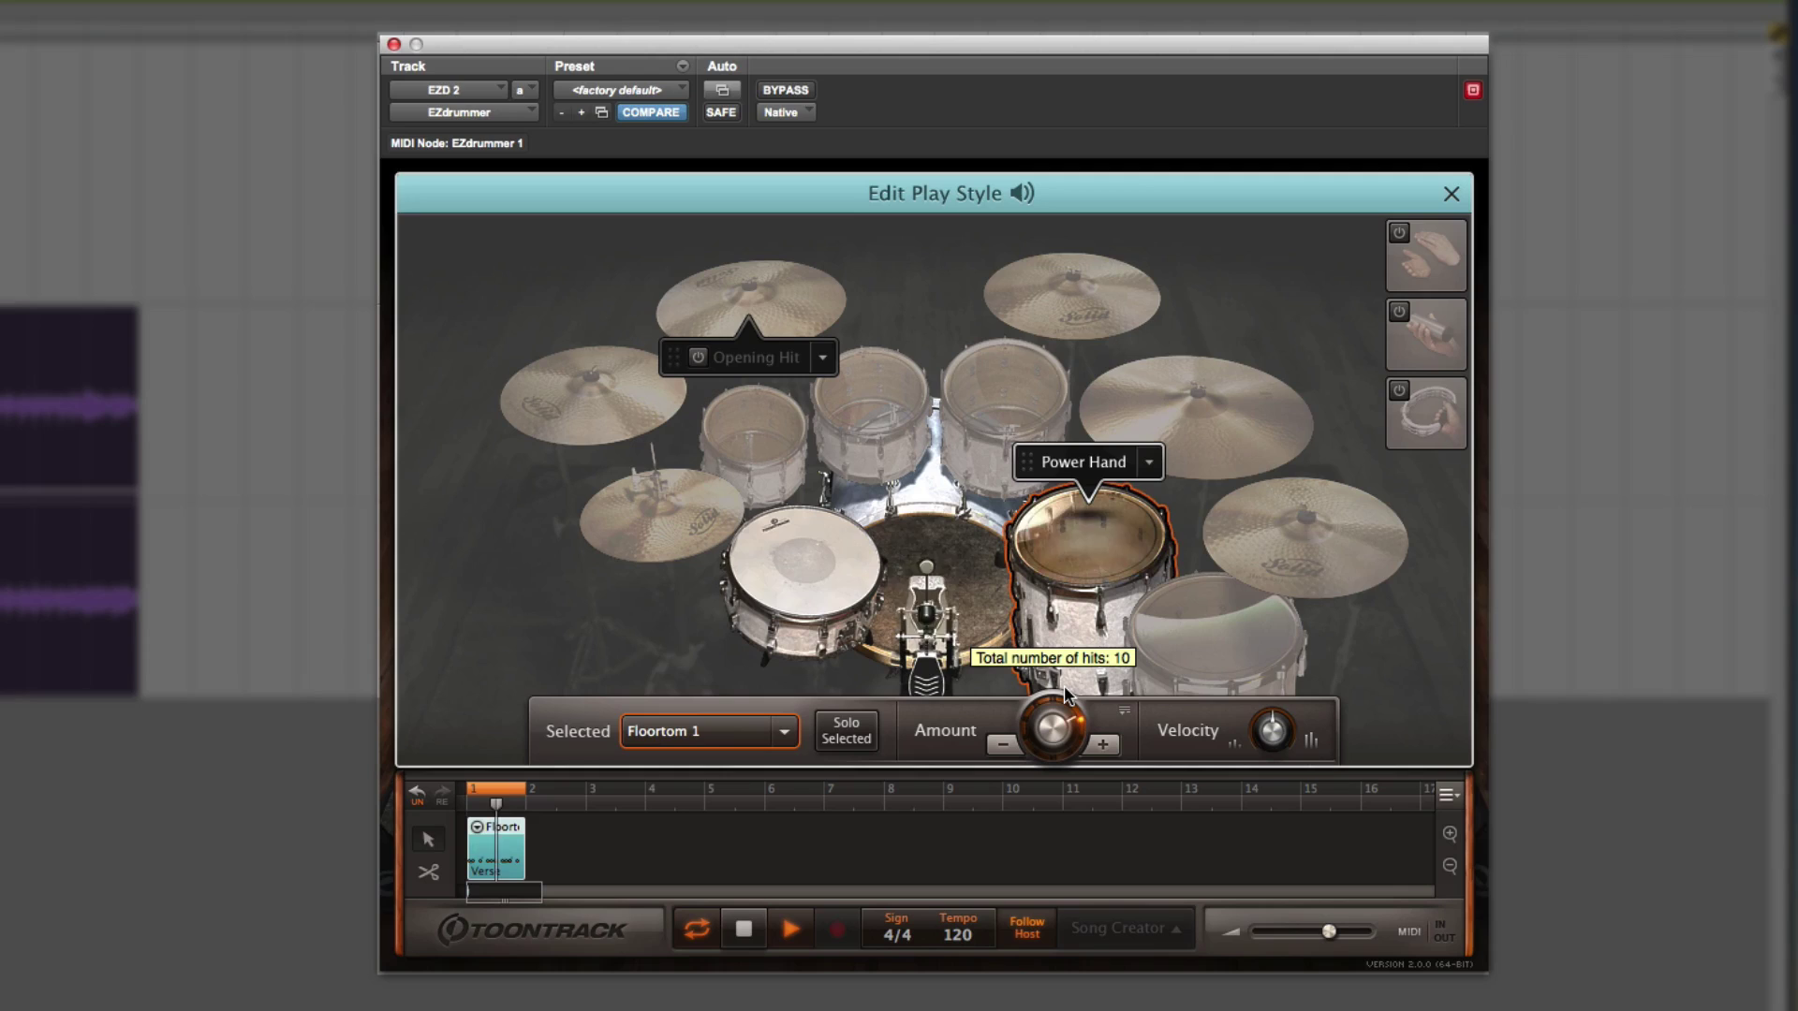
{"action": "left_click_drag", "start_coordinate": [1067, 693], "coordinate": [1063, 713]}
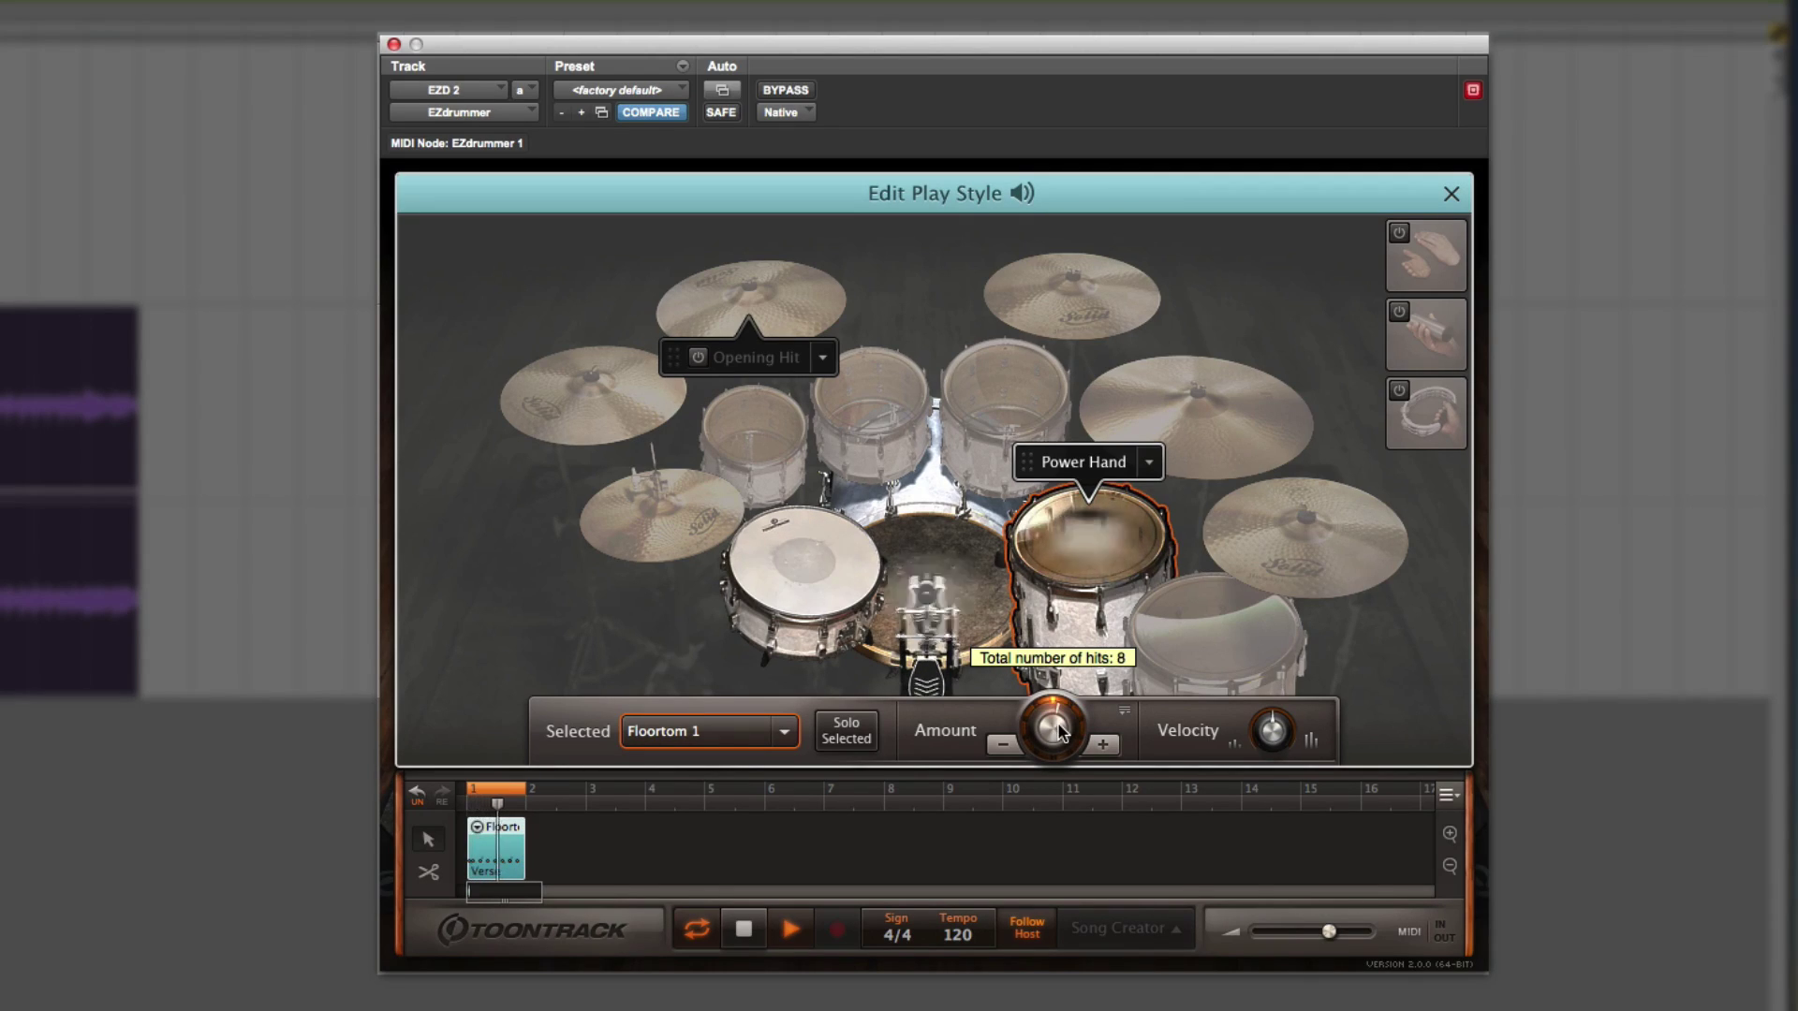
{"action": "left_click_drag", "start_coordinate": [1273, 735], "coordinate": [1281, 704]}
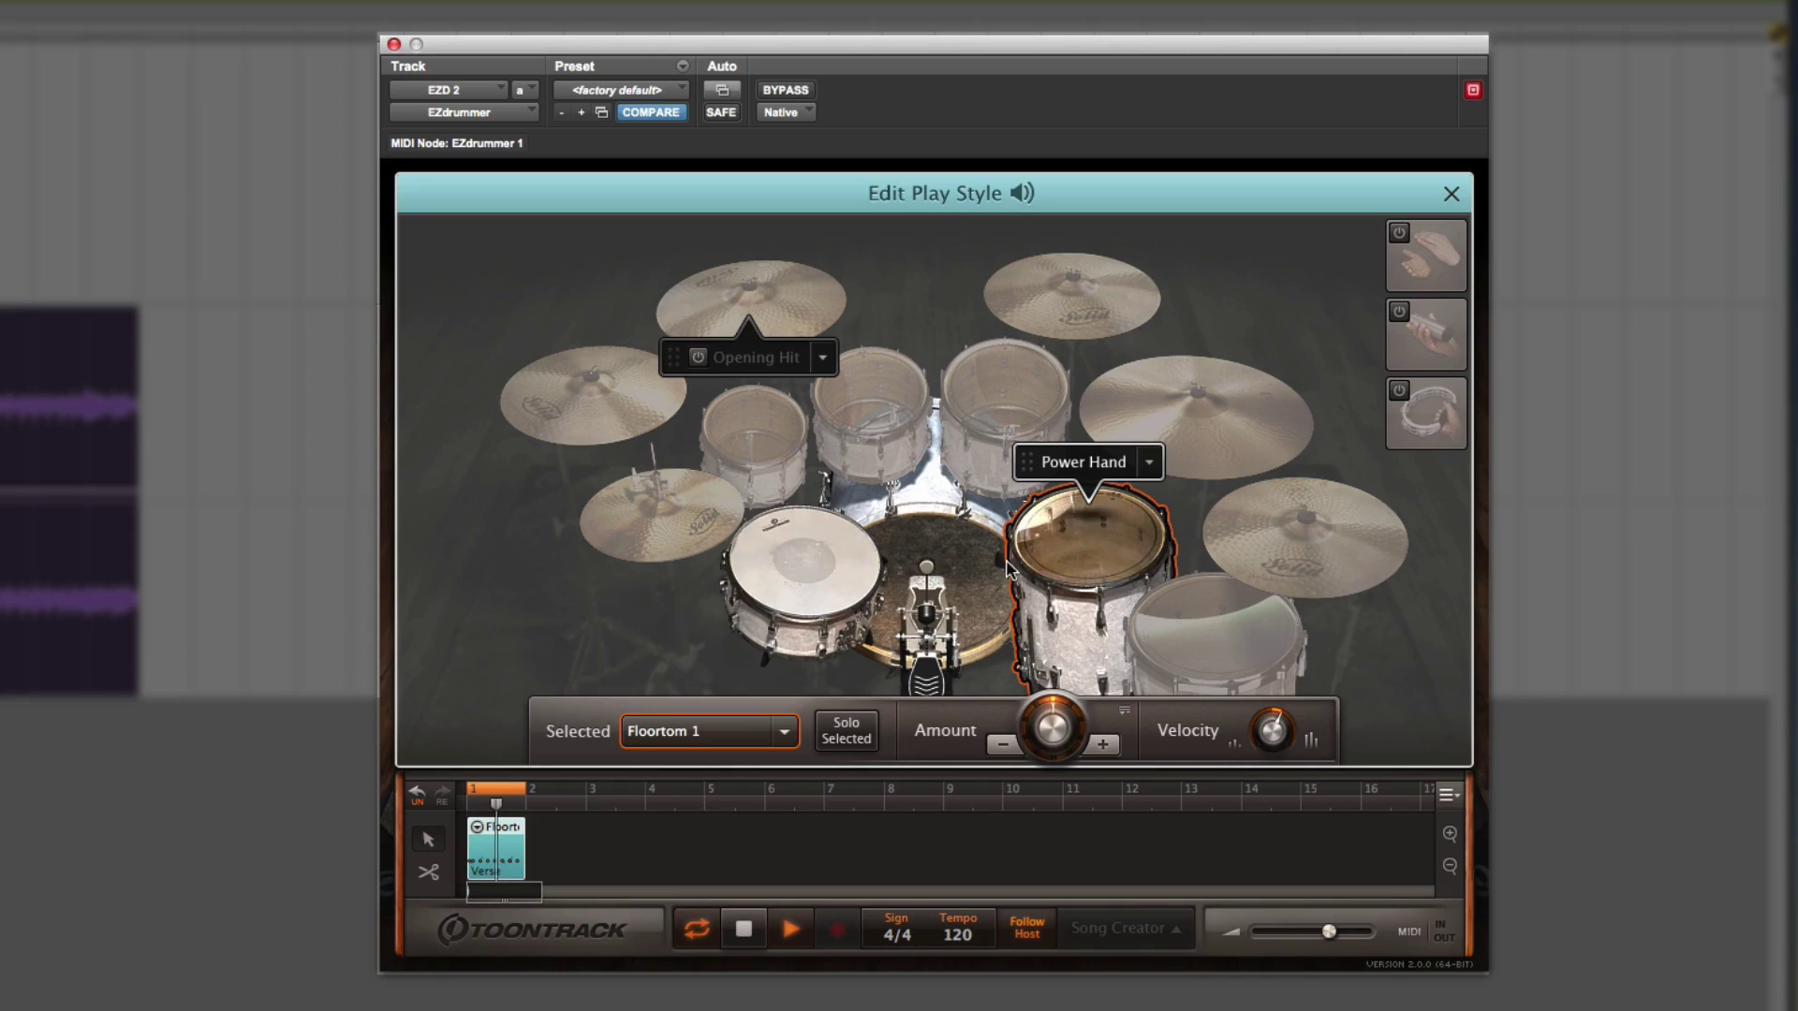
- Raise the kick's velocity, add the Tambourine Pad to the groove, and close the play style editor
{"action": "left_click", "coordinate": [943, 546]}
{"action": "mouse_move", "coordinate": [1284, 740]}
{"action": "left_mouse_down"}
{"action": "mouse_move", "coordinate": [1290, 701]}
{"action": "mouse_move", "coordinate": [1290, 721]}
{"action": "left_mouse_up"}
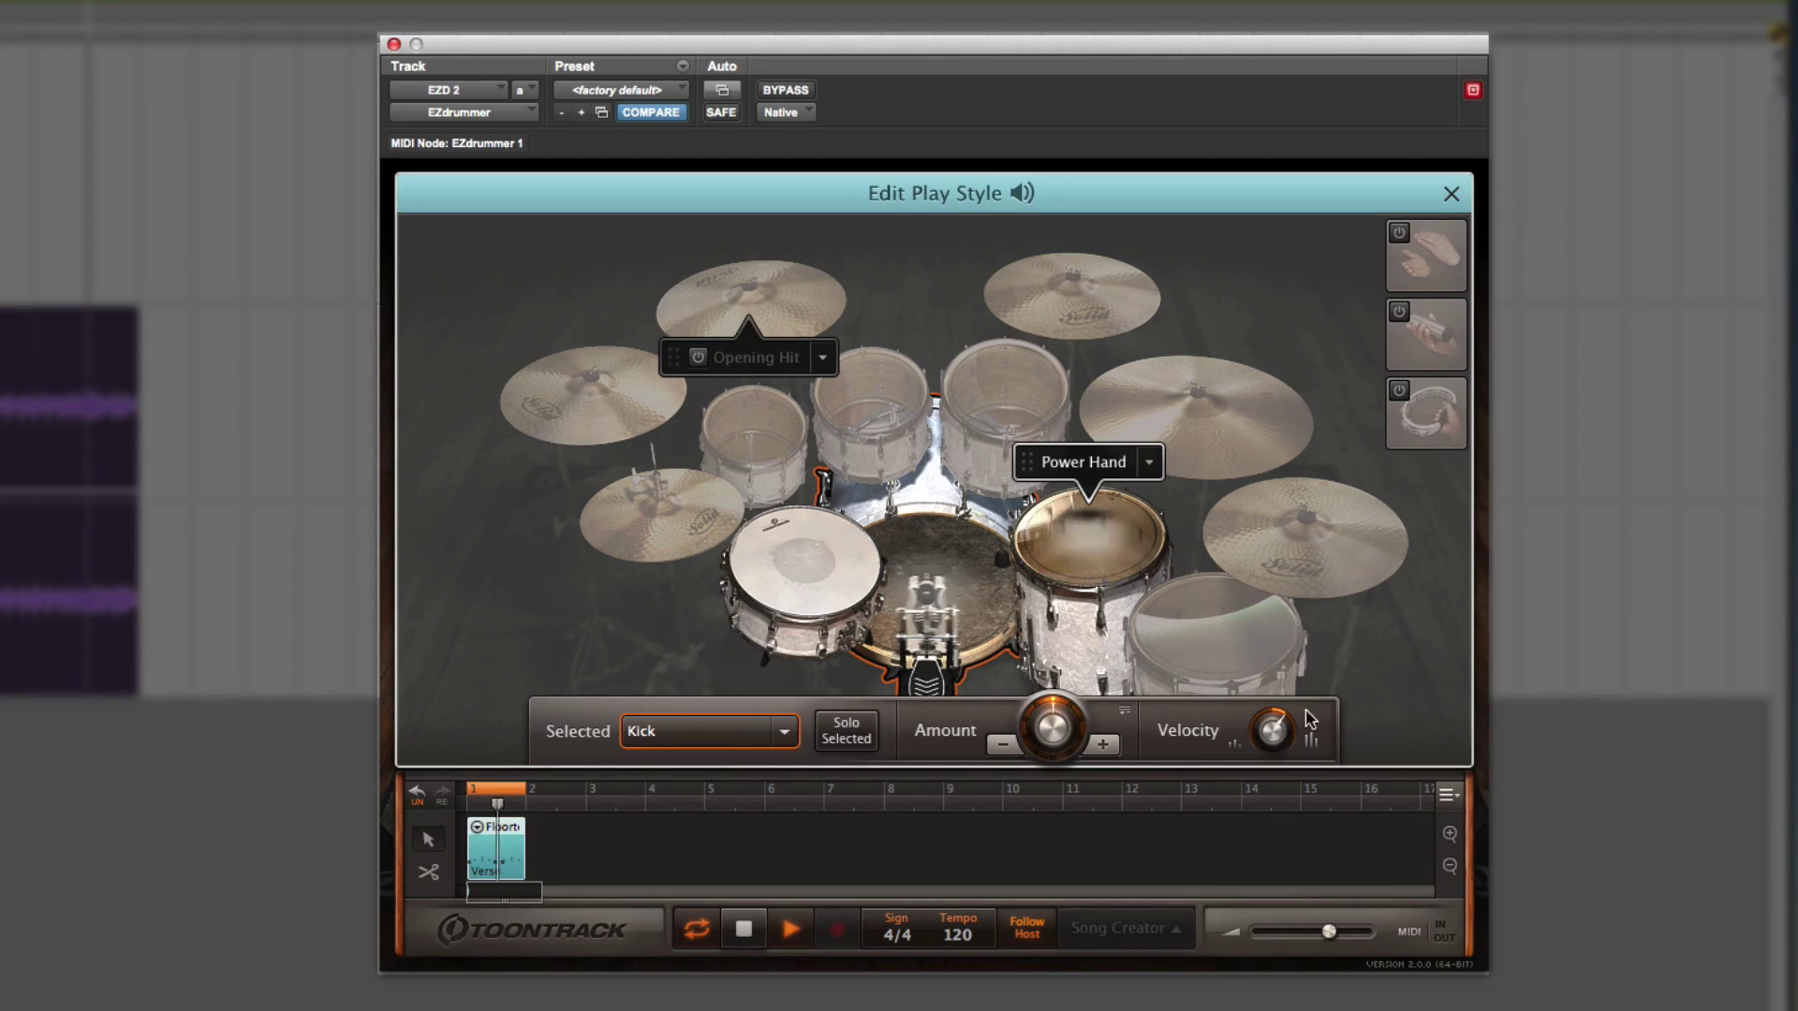
{"action": "left_click", "coordinate": [1418, 412]}
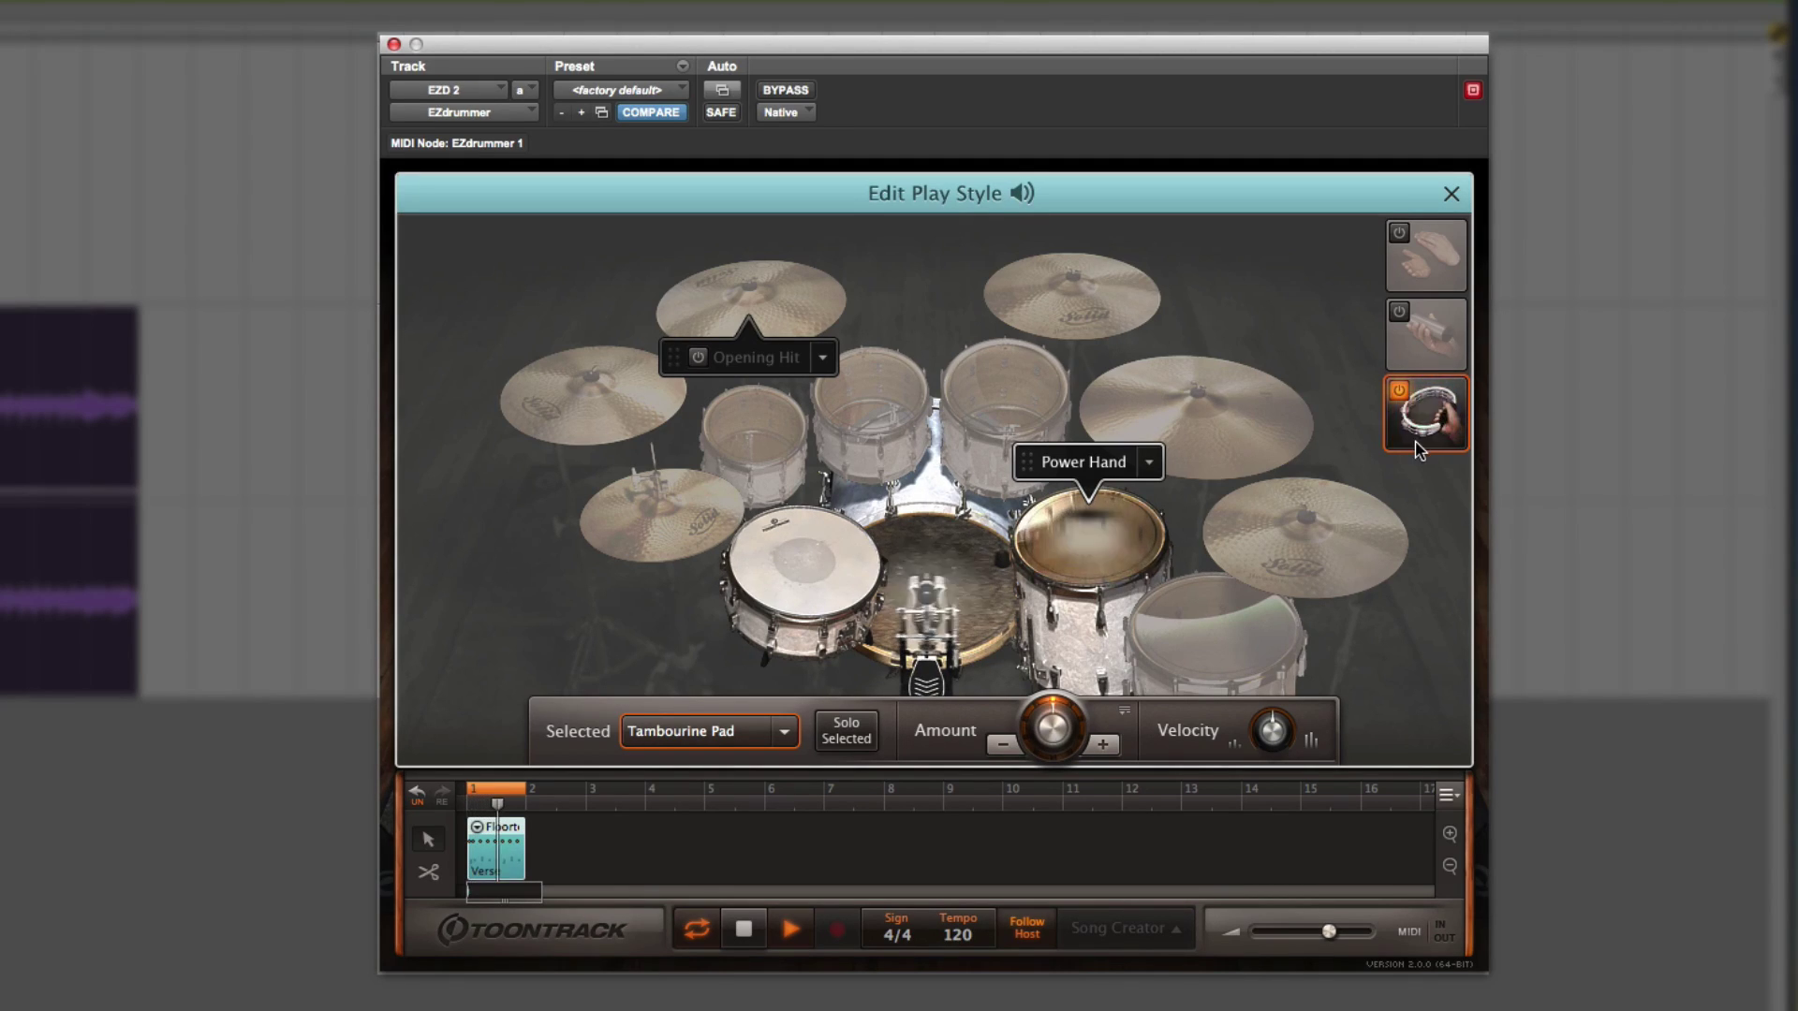
{"action": "left_click", "coordinate": [479, 829]}
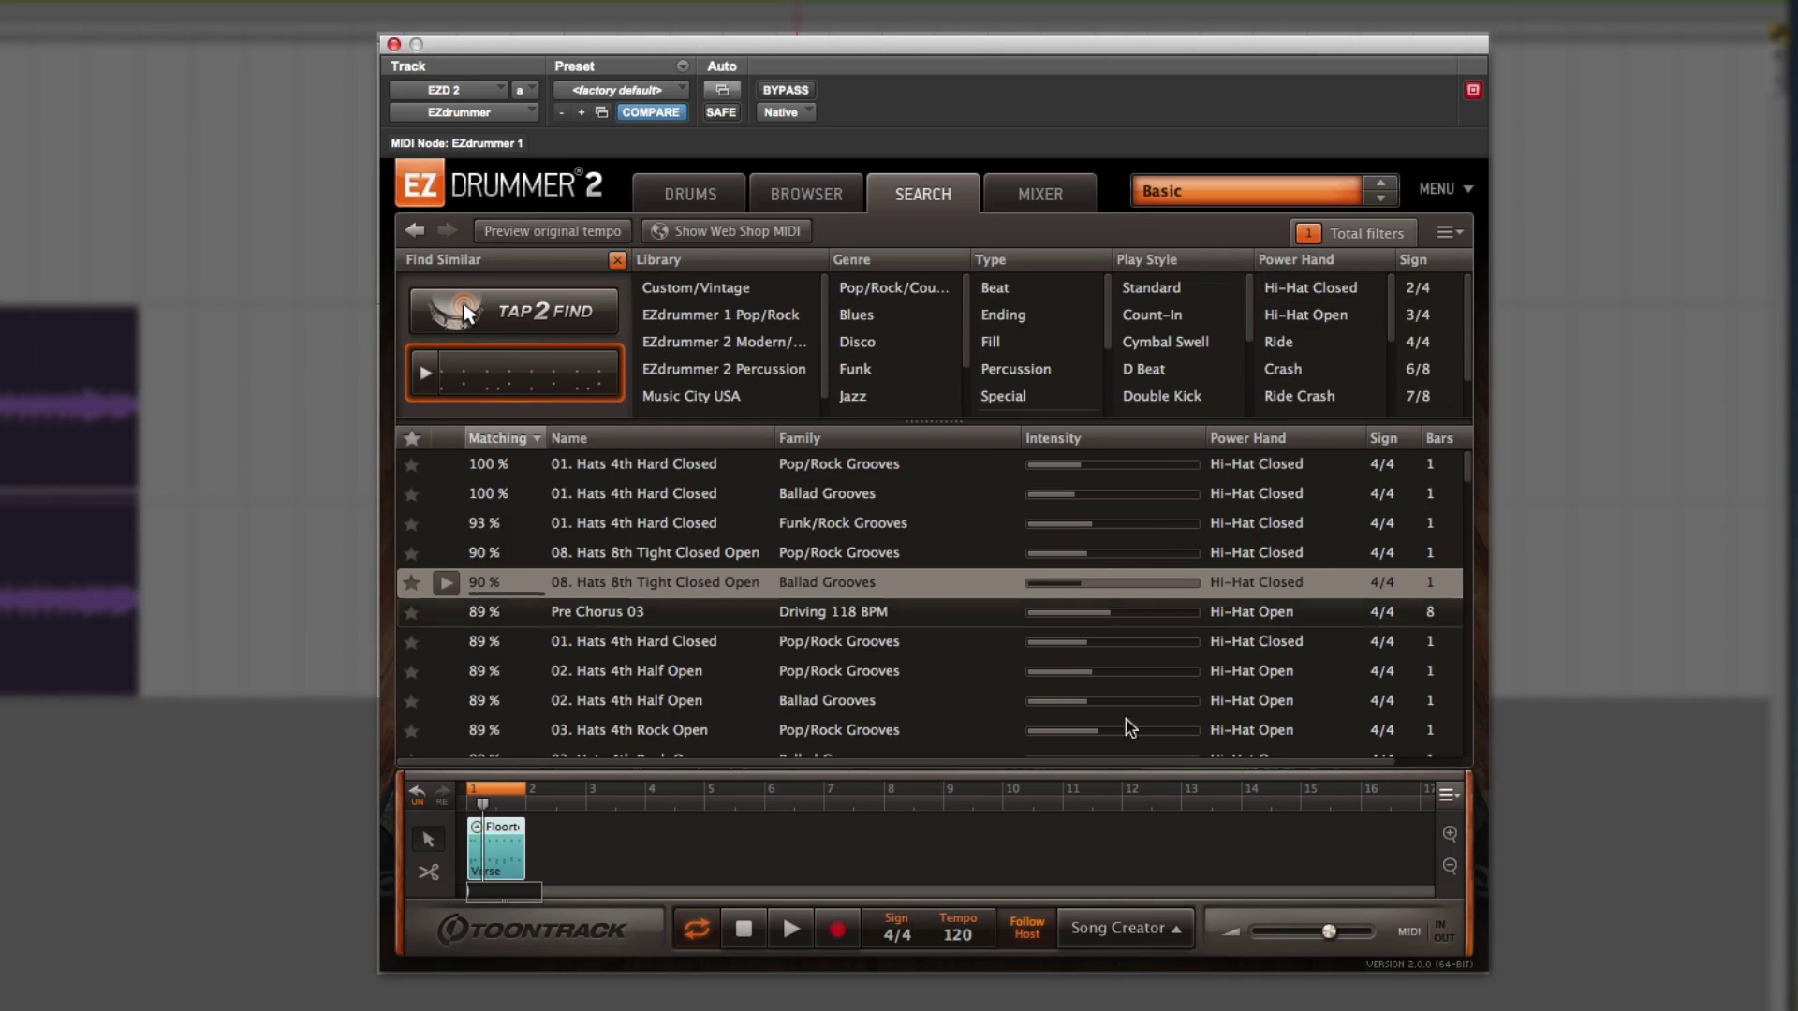
- Load the edited verse block into Song Creator to generate matching song parts
{"action": "left_click", "coordinate": [1165, 931]}
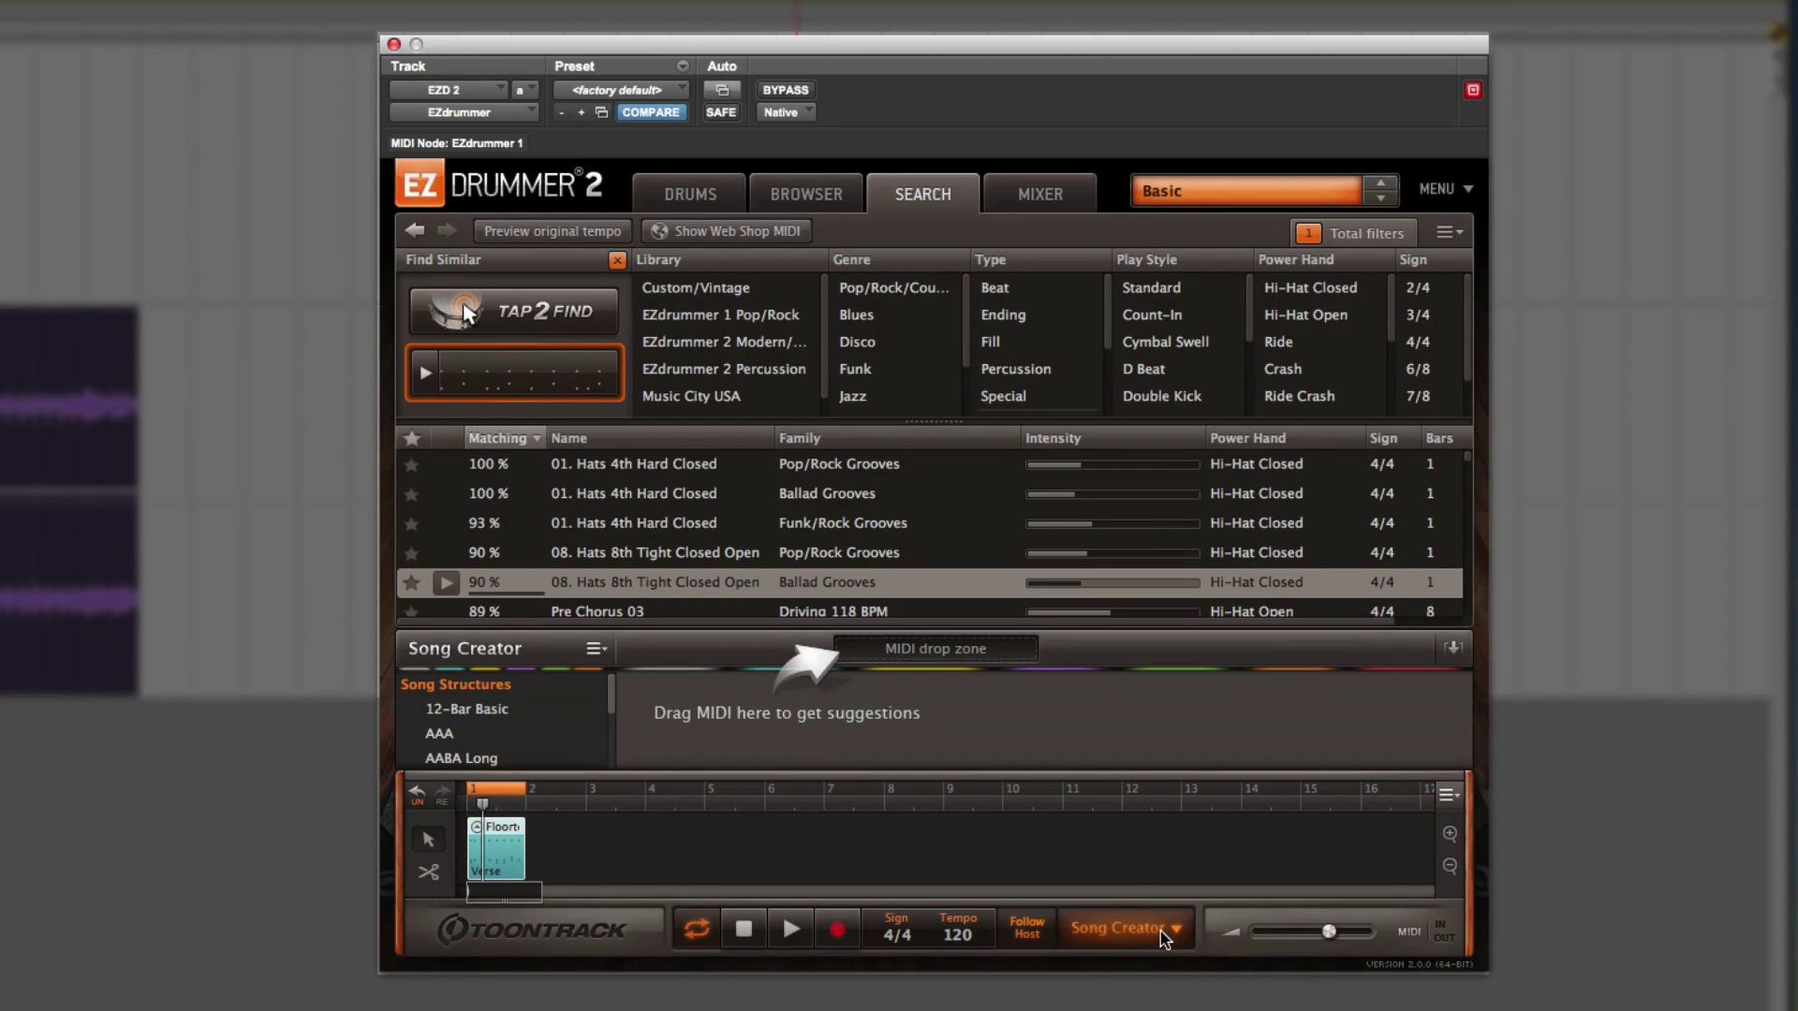
{"action": "left_click_drag", "start_coordinate": [507, 829], "coordinate": [867, 644]}
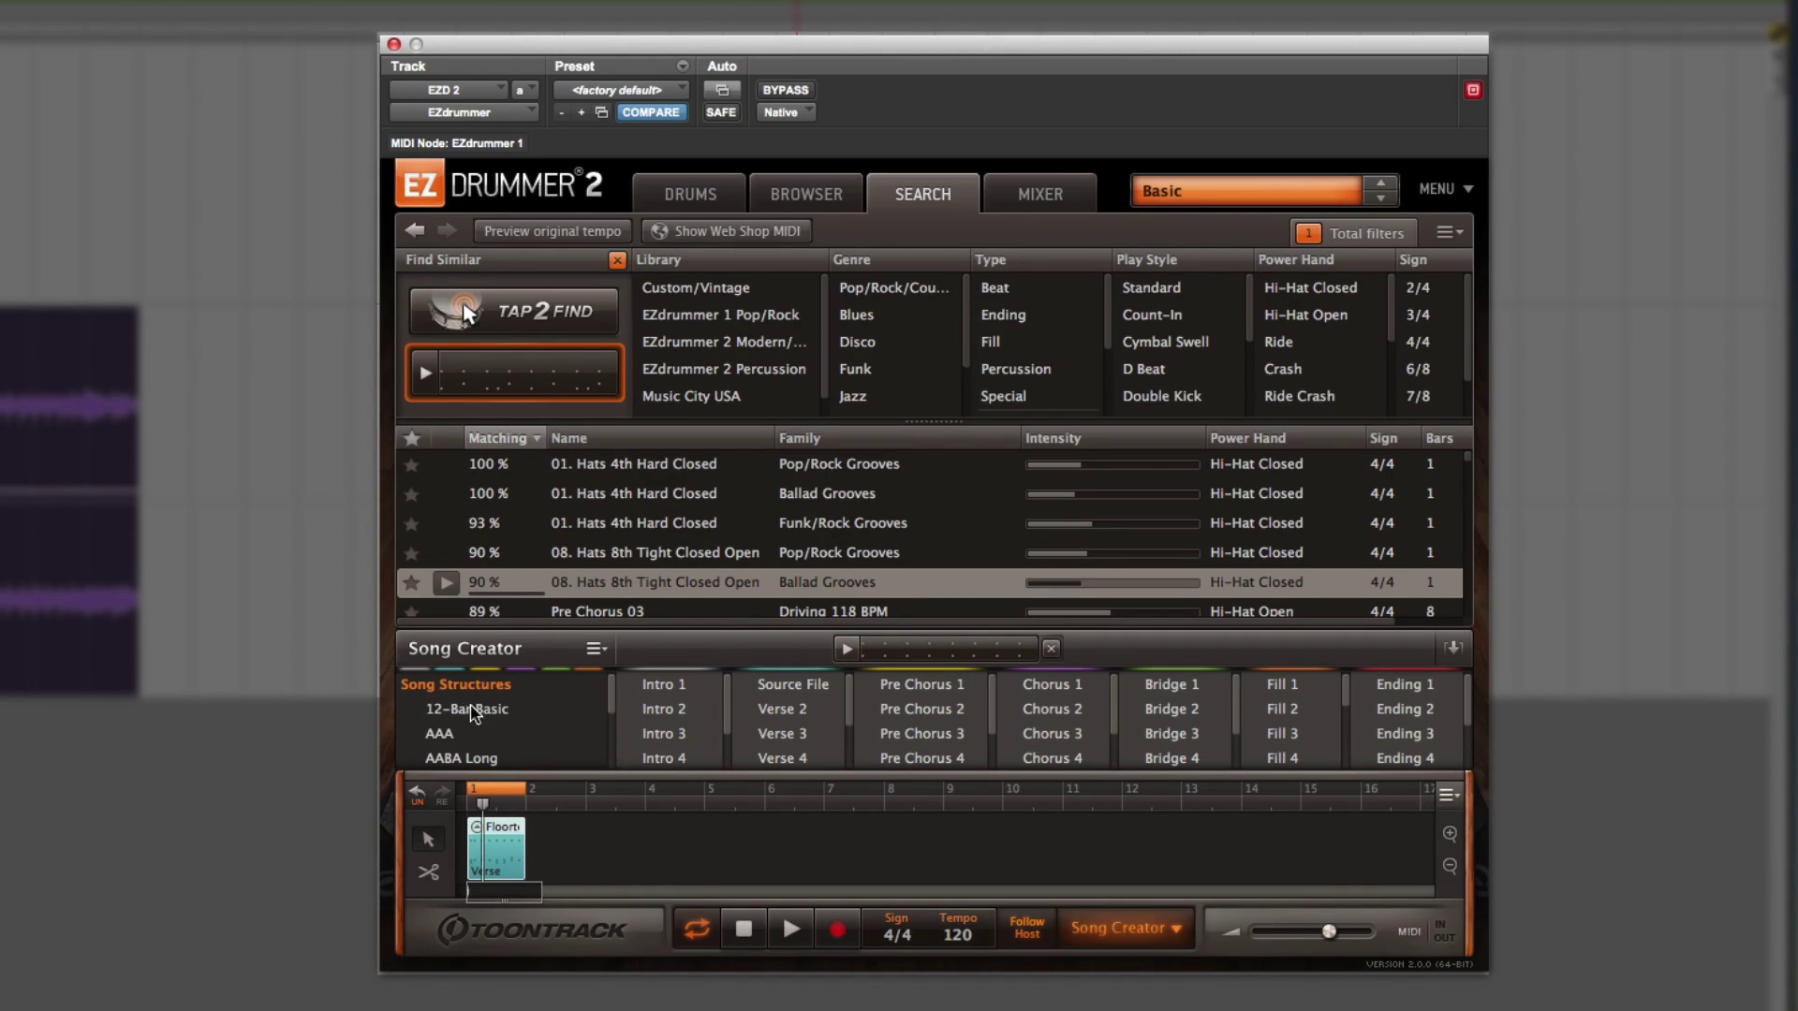
- Place the 12-Bar Basic song structure at the start of the session's MIDI track and start playback
{"action": "mouse_move", "coordinate": [460, 716]}
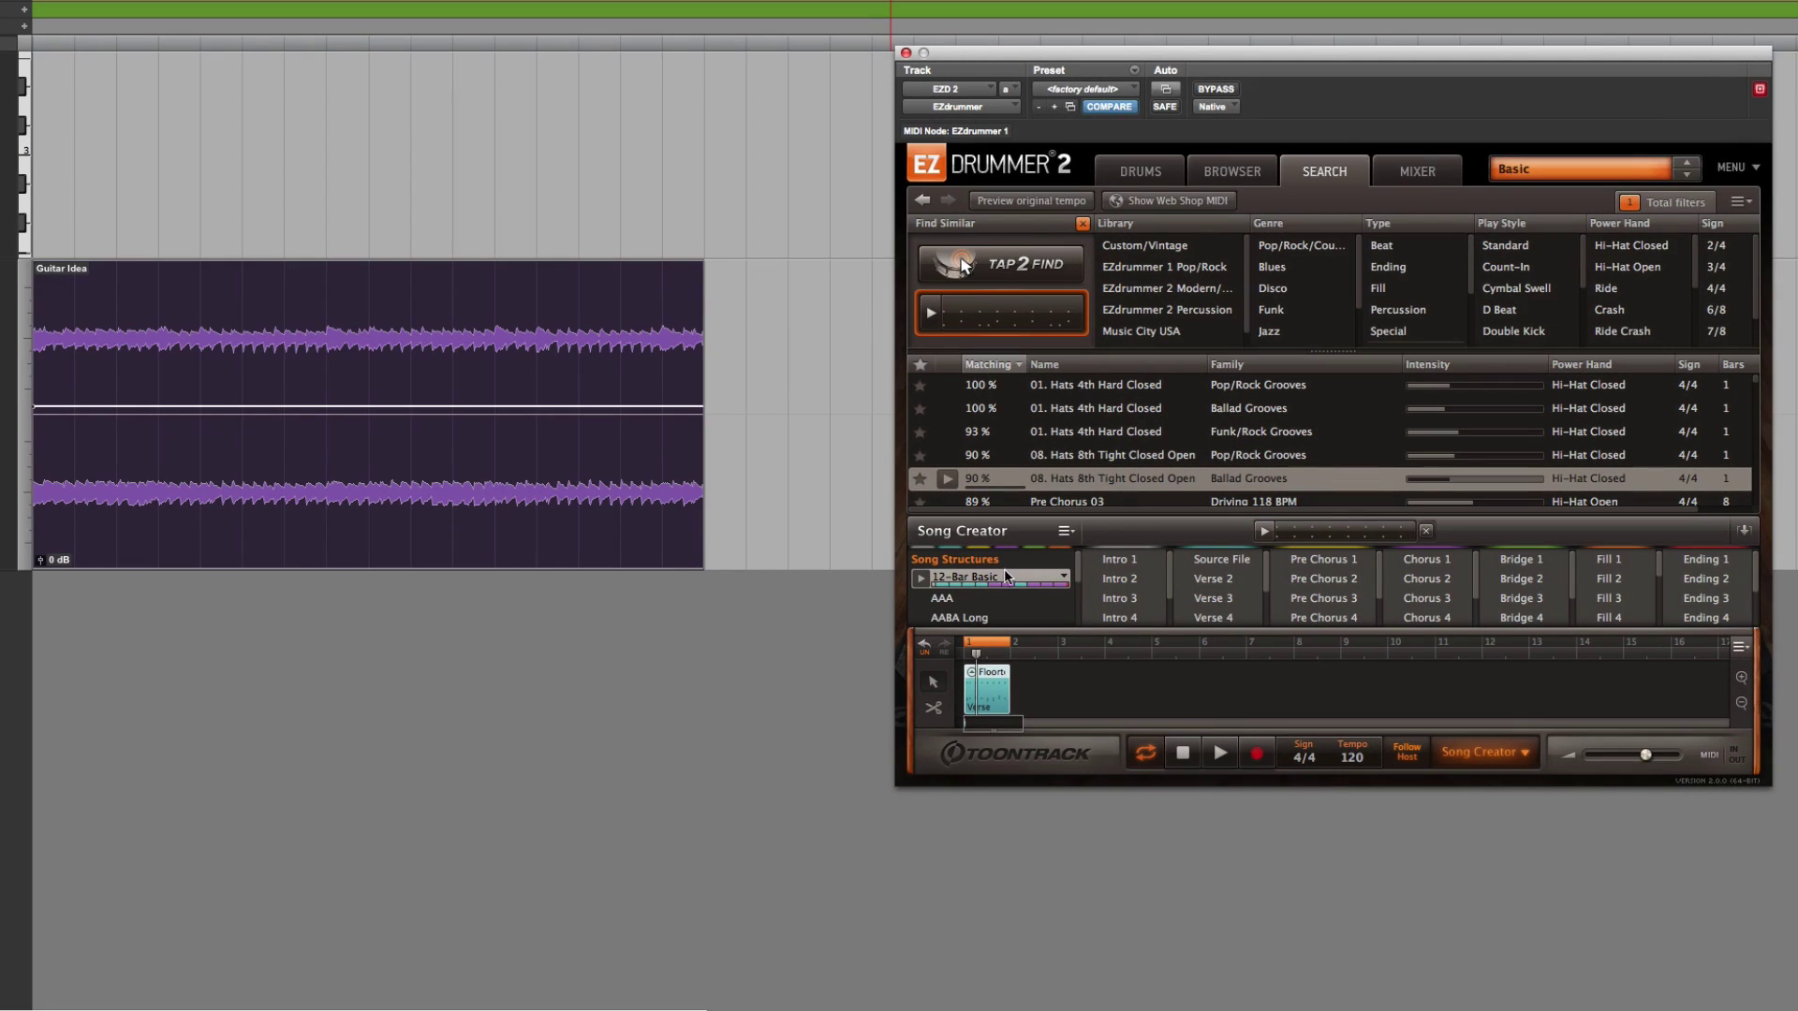
{"action": "left_click_drag", "start_coordinate": [504, 707], "coordinate": [508, 708]}
{"action": "left_click_drag", "start_coordinate": [998, 578], "coordinate": [39, 183]}
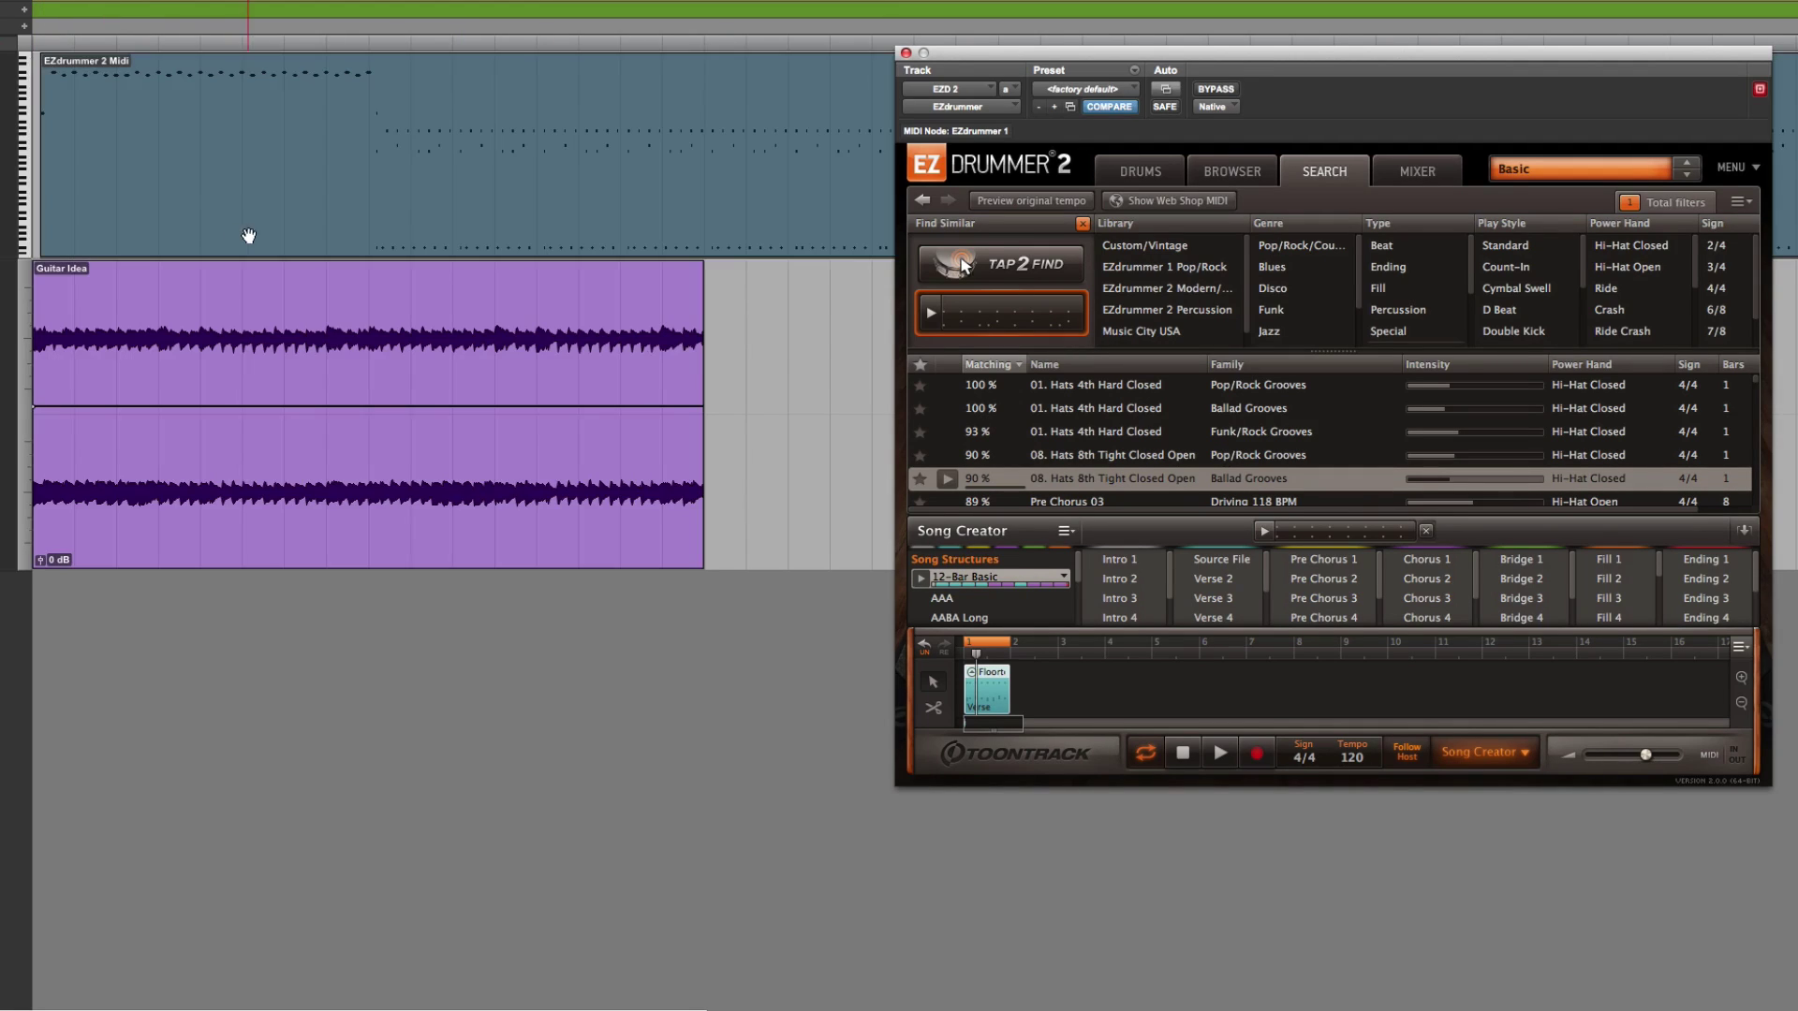
{"action": "key", "text": "space"}
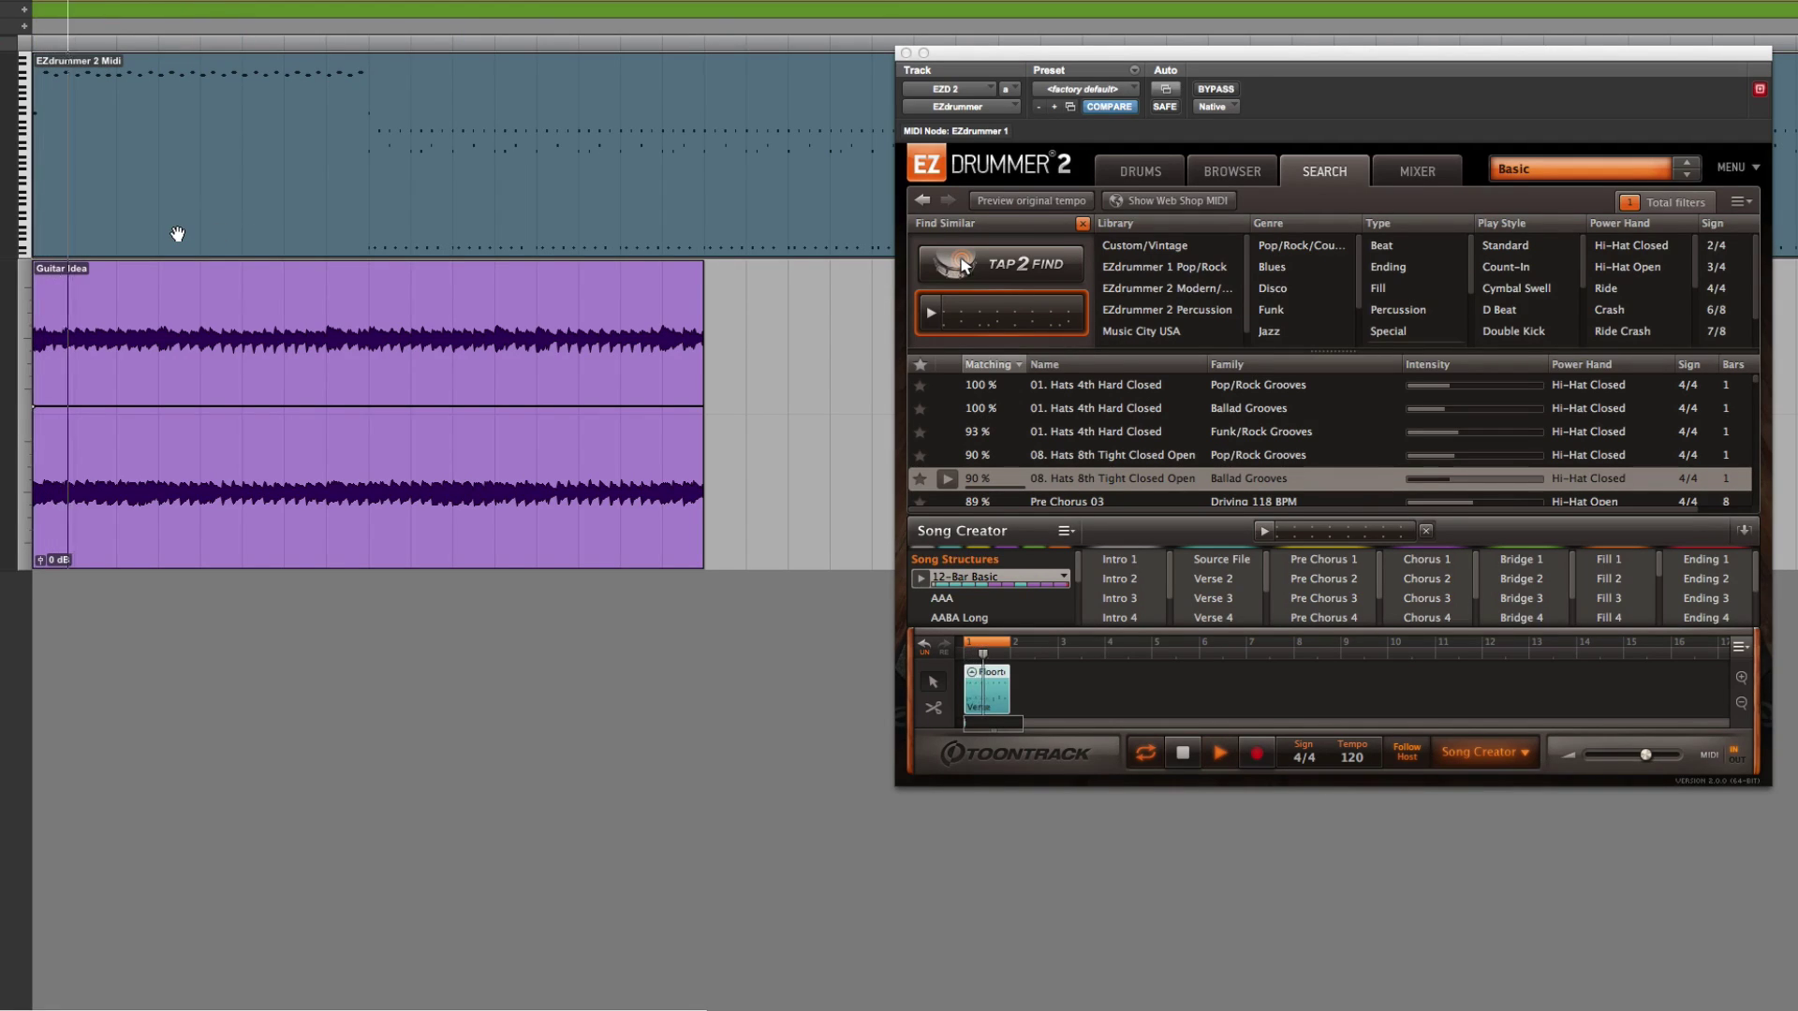
- Duplicate the Guitar Idea clip end to end 16 times so it spans the full drum arrangement
{"action": "key", "text": "r"}
{"action": "key", "text": "r"}
{"action": "key", "text": "r"}
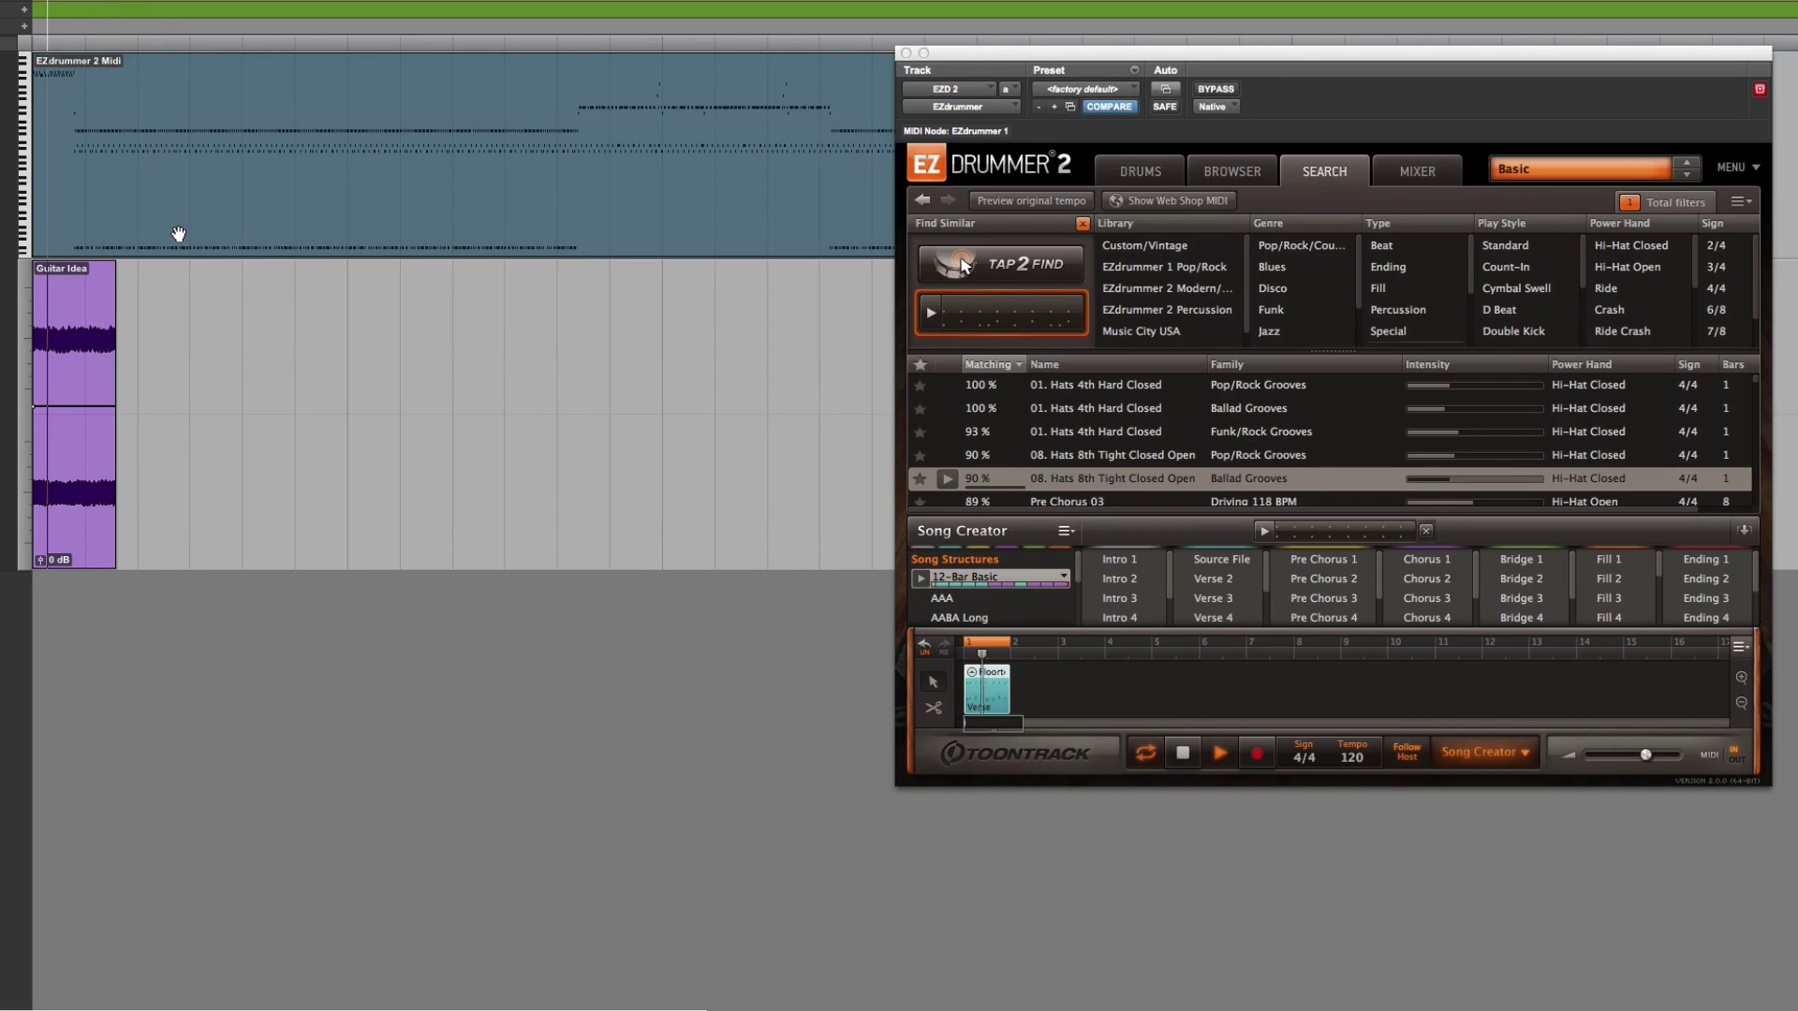
{"action": "key", "text": "r"}
{"action": "left_click", "coordinate": [62, 513]}
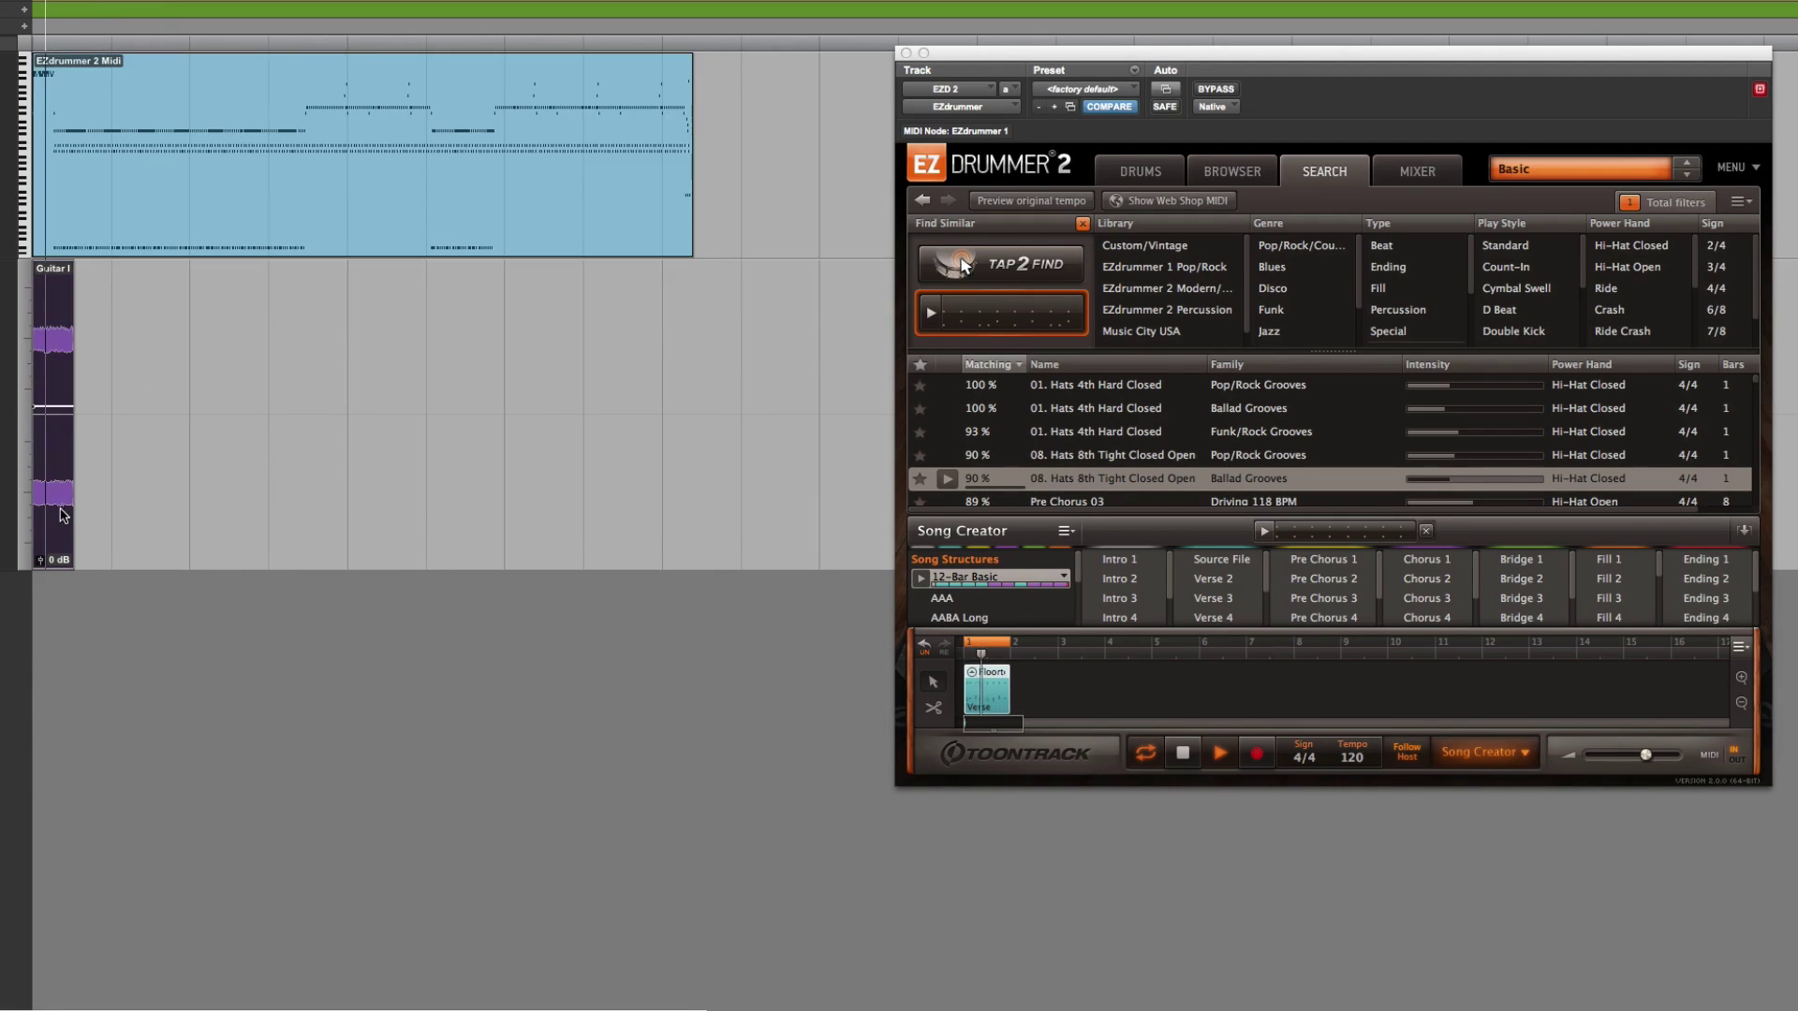
{"action": "key", "text": "super+d"}
{"action": "key", "text": "super+d"}
{"action": "key", "text": "super+d"}
{"action": "key", "text": "super+d"}
{"action": "key", "text": "super+d"}
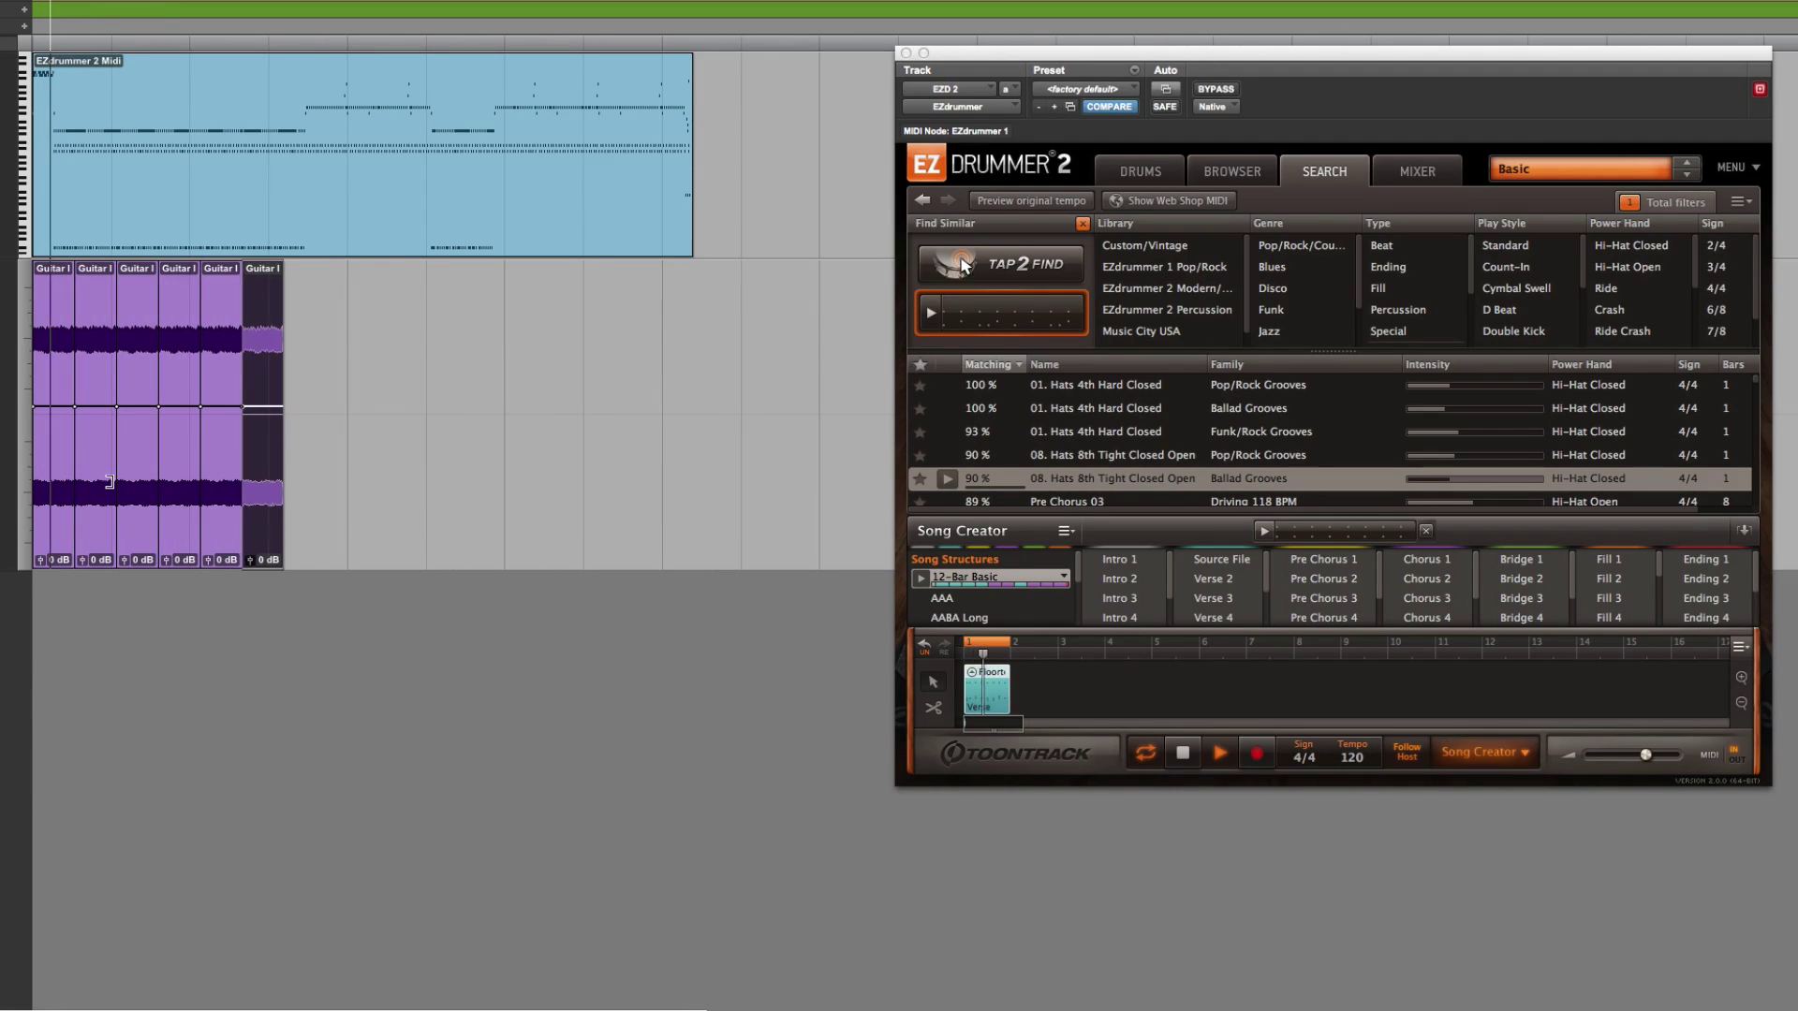
{"action": "key", "text": "super+d"}
{"action": "key", "text": "super+d"}
{"action": "key", "text": "super+d"}
{"action": "key", "text": "super+d"}
{"action": "key", "text": "super+d"}
{"action": "key", "text": "super+d"}
{"action": "key", "text": "super+d"}
{"action": "key", "text": "super+d"}
{"action": "key", "text": "super+d"}
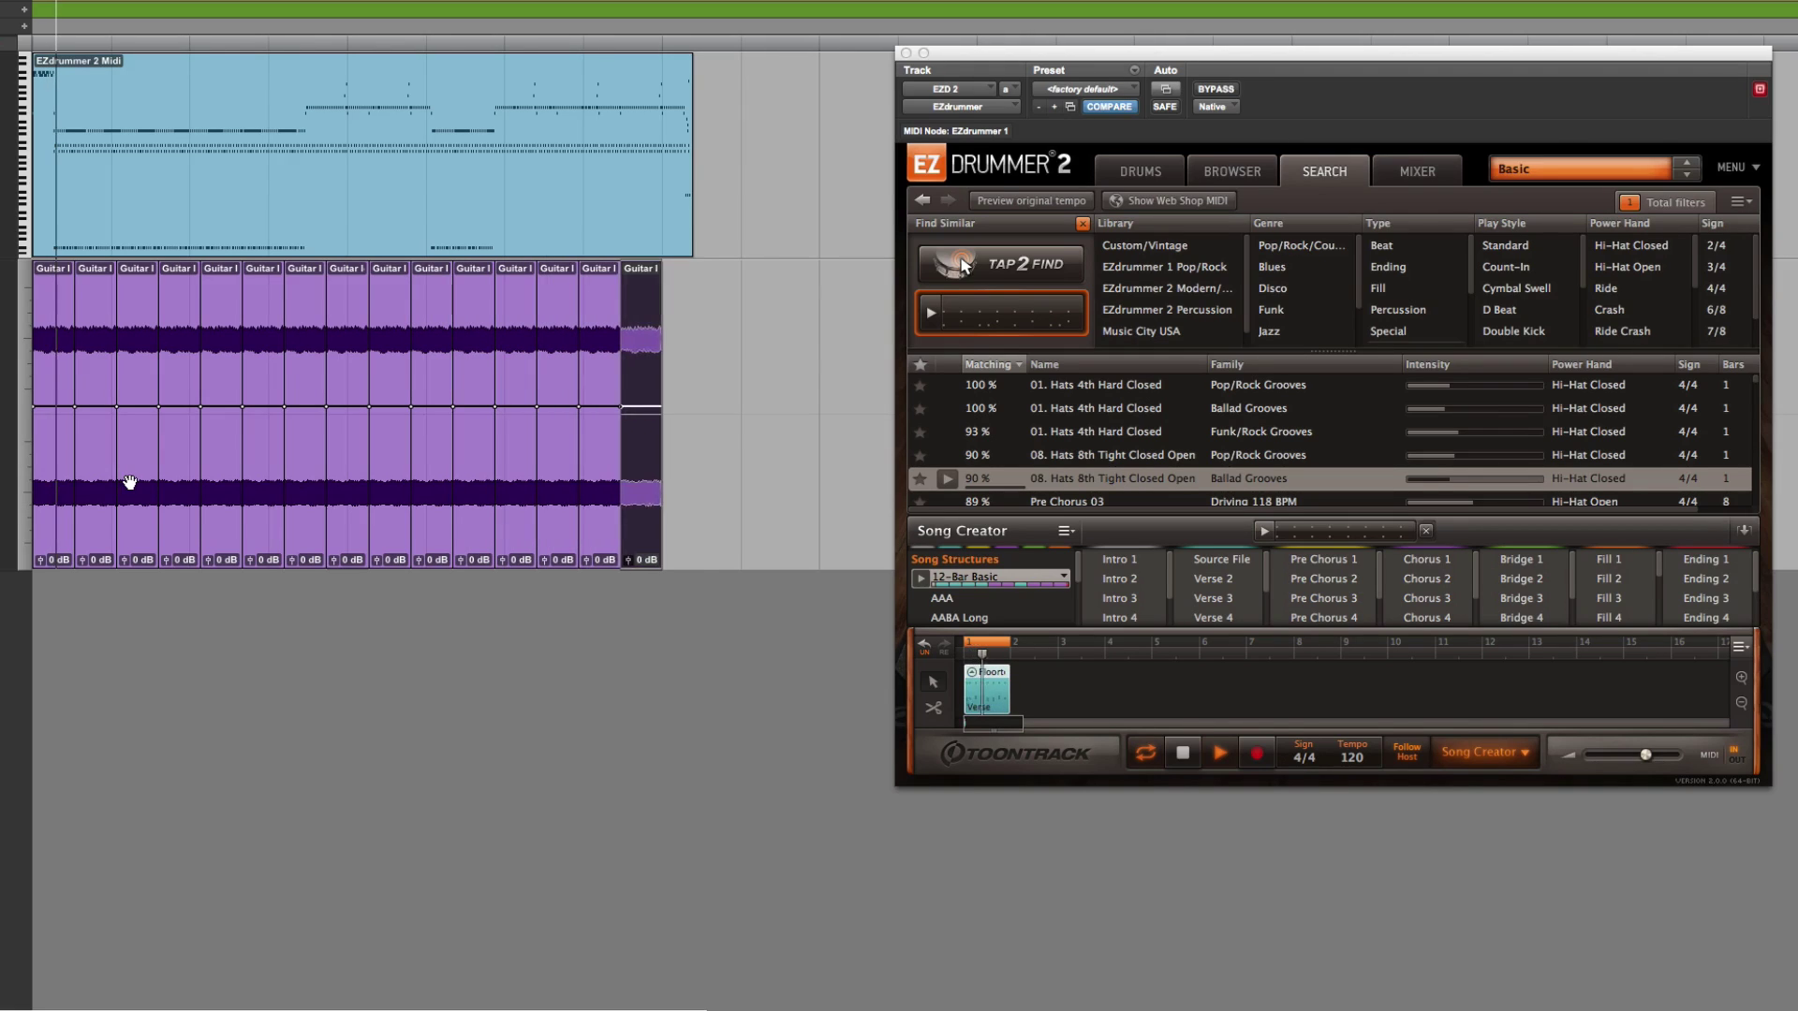
{"action": "key", "text": "super+d"}
{"action": "key", "text": "super+d"}
- Delete the verse block from EZdrummer's song track
{"action": "key", "text": "space"}
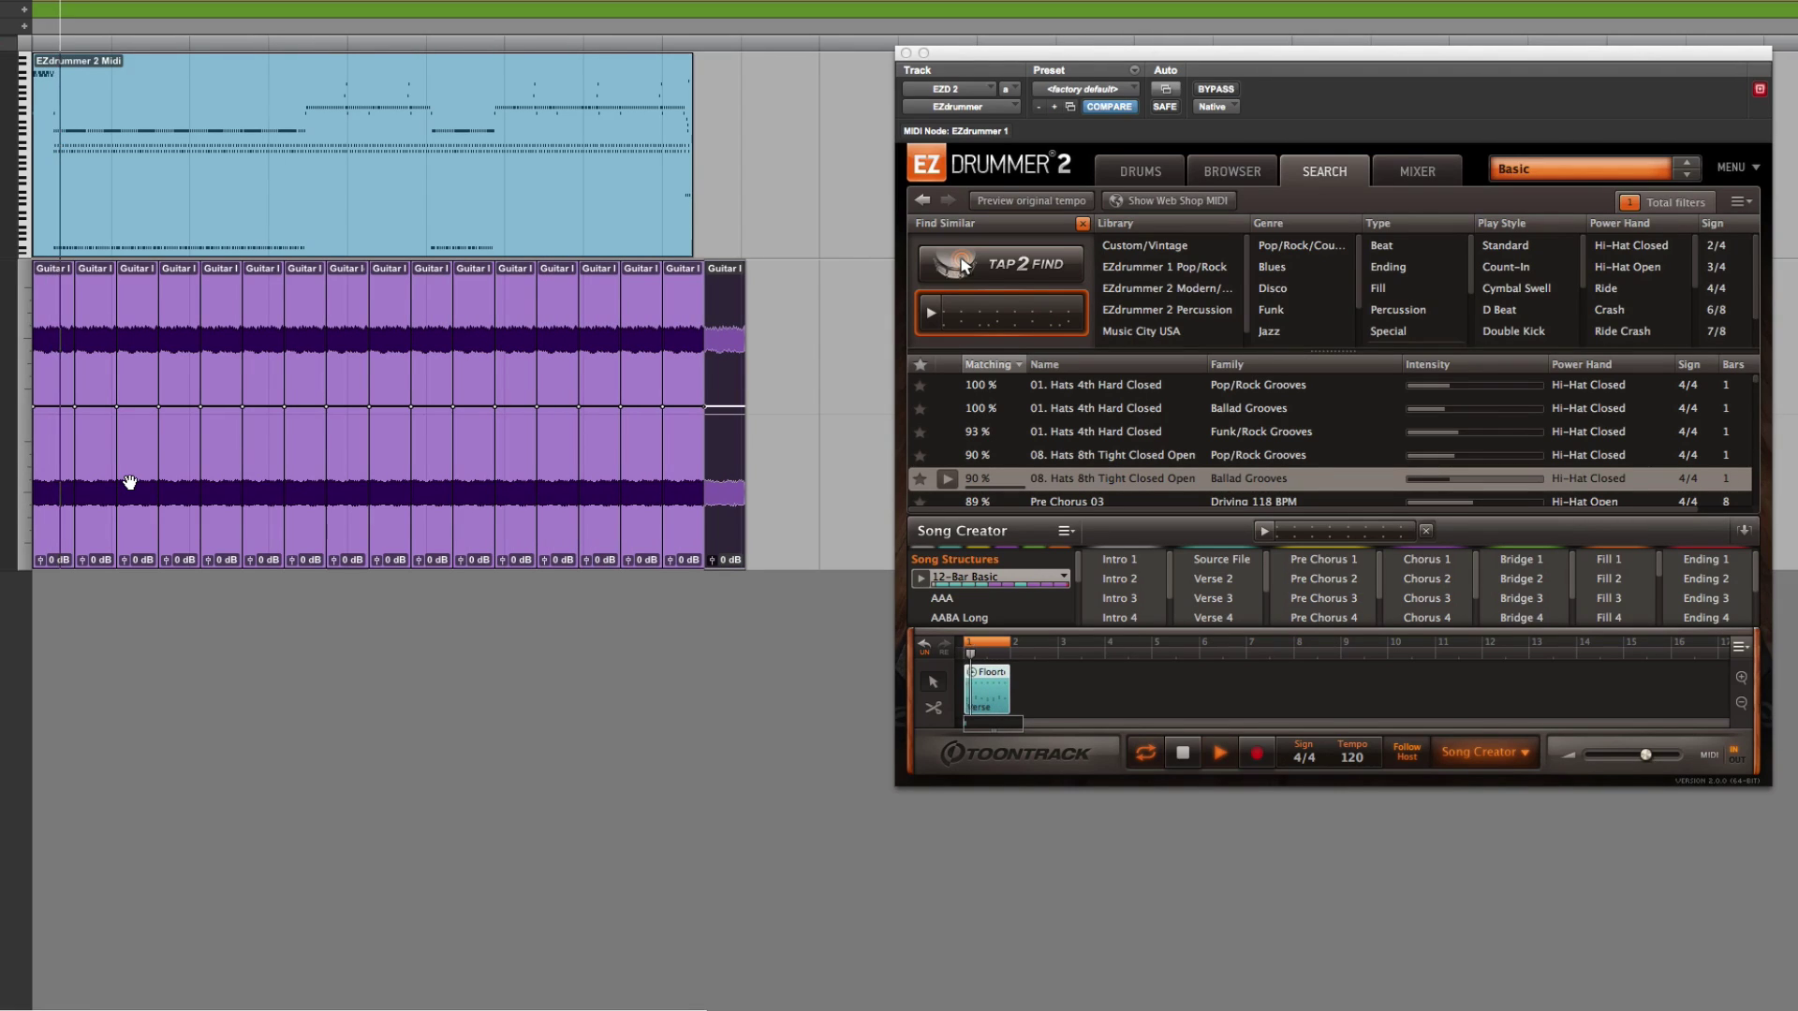
{"action": "right_click", "coordinate": [990, 678]}
{"action": "left_click", "coordinate": [1059, 748]}
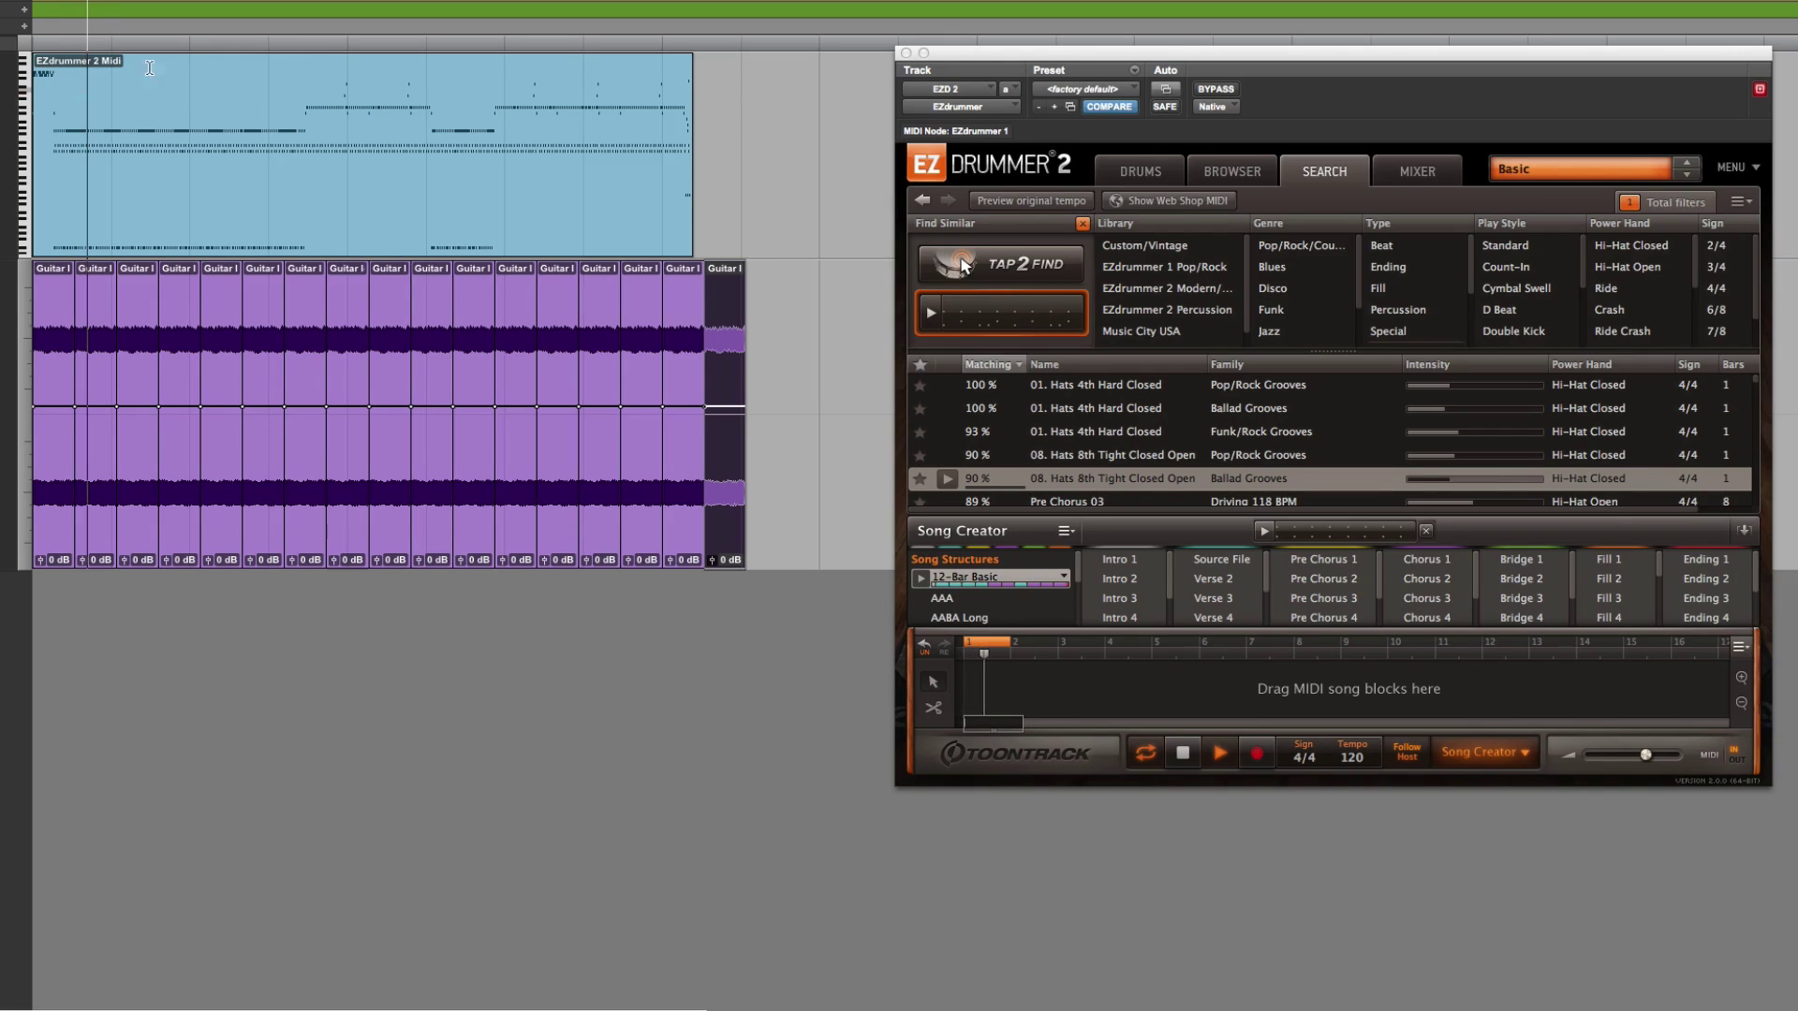
- Stop playback and load the Power Batter preset from EZdrummer 2 Modern in the drum kit view
{"action": "key", "text": "space"}
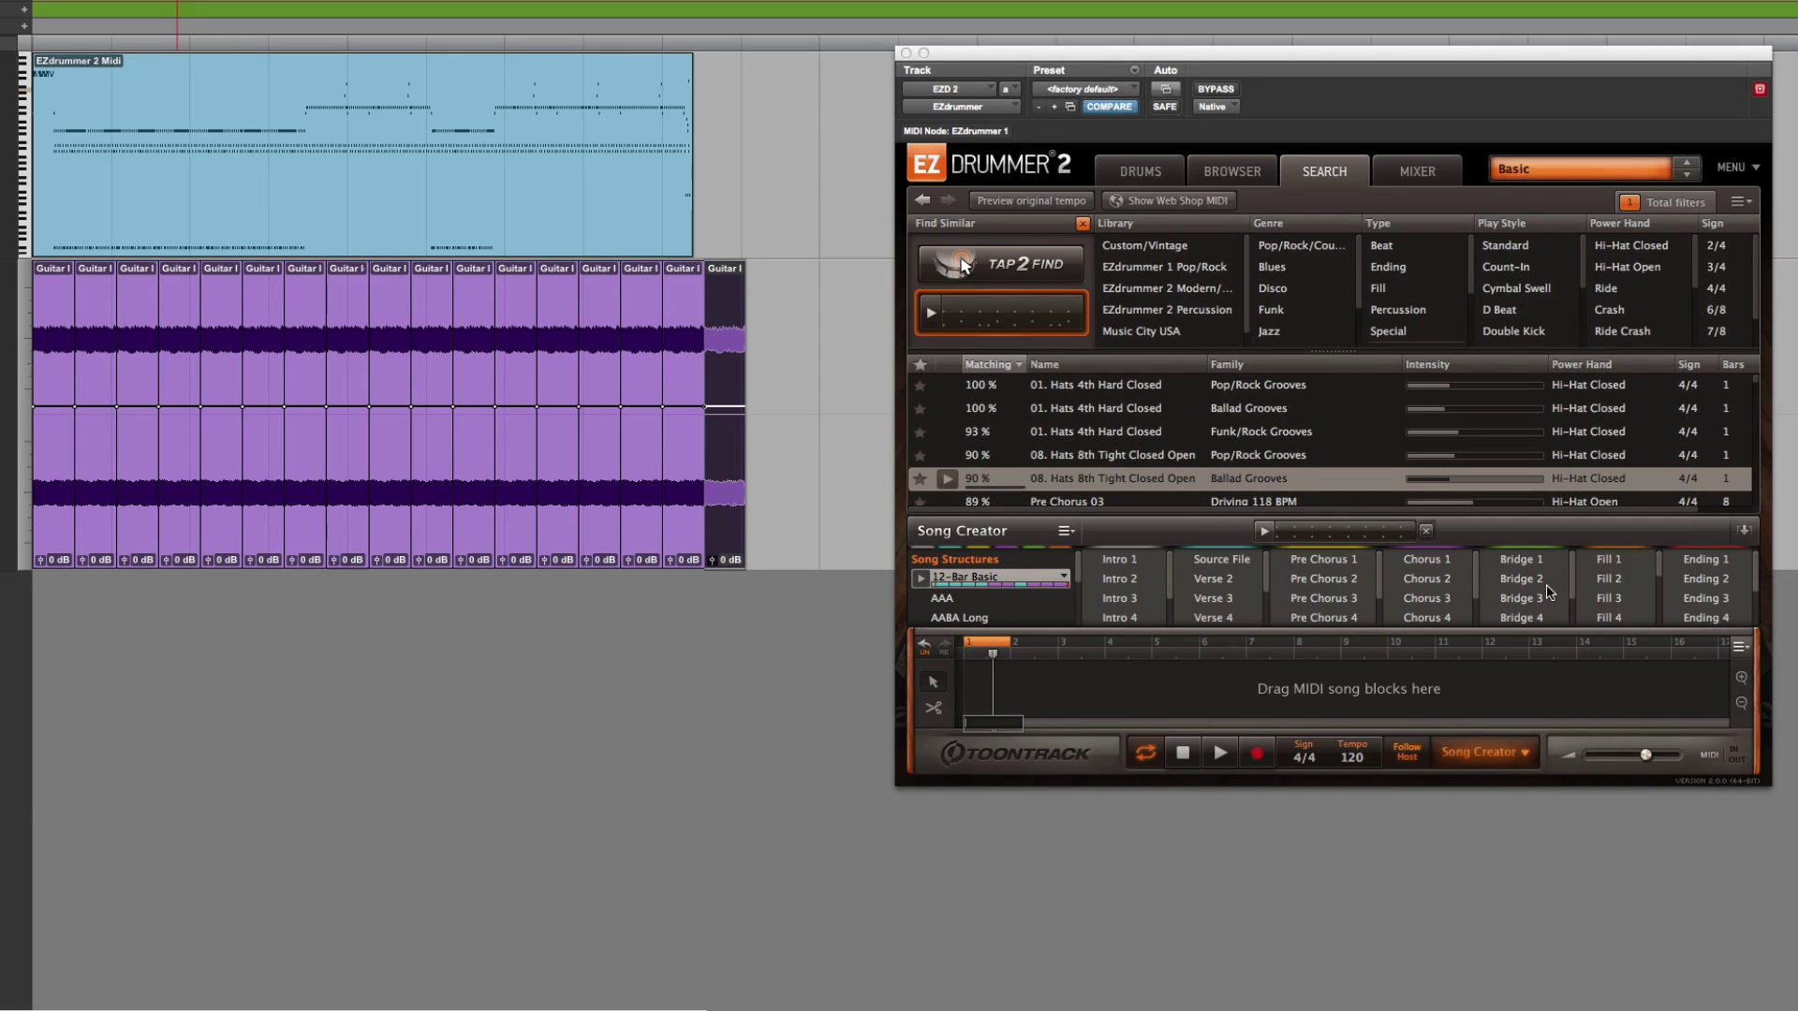
{"action": "left_click", "coordinate": [1152, 171]}
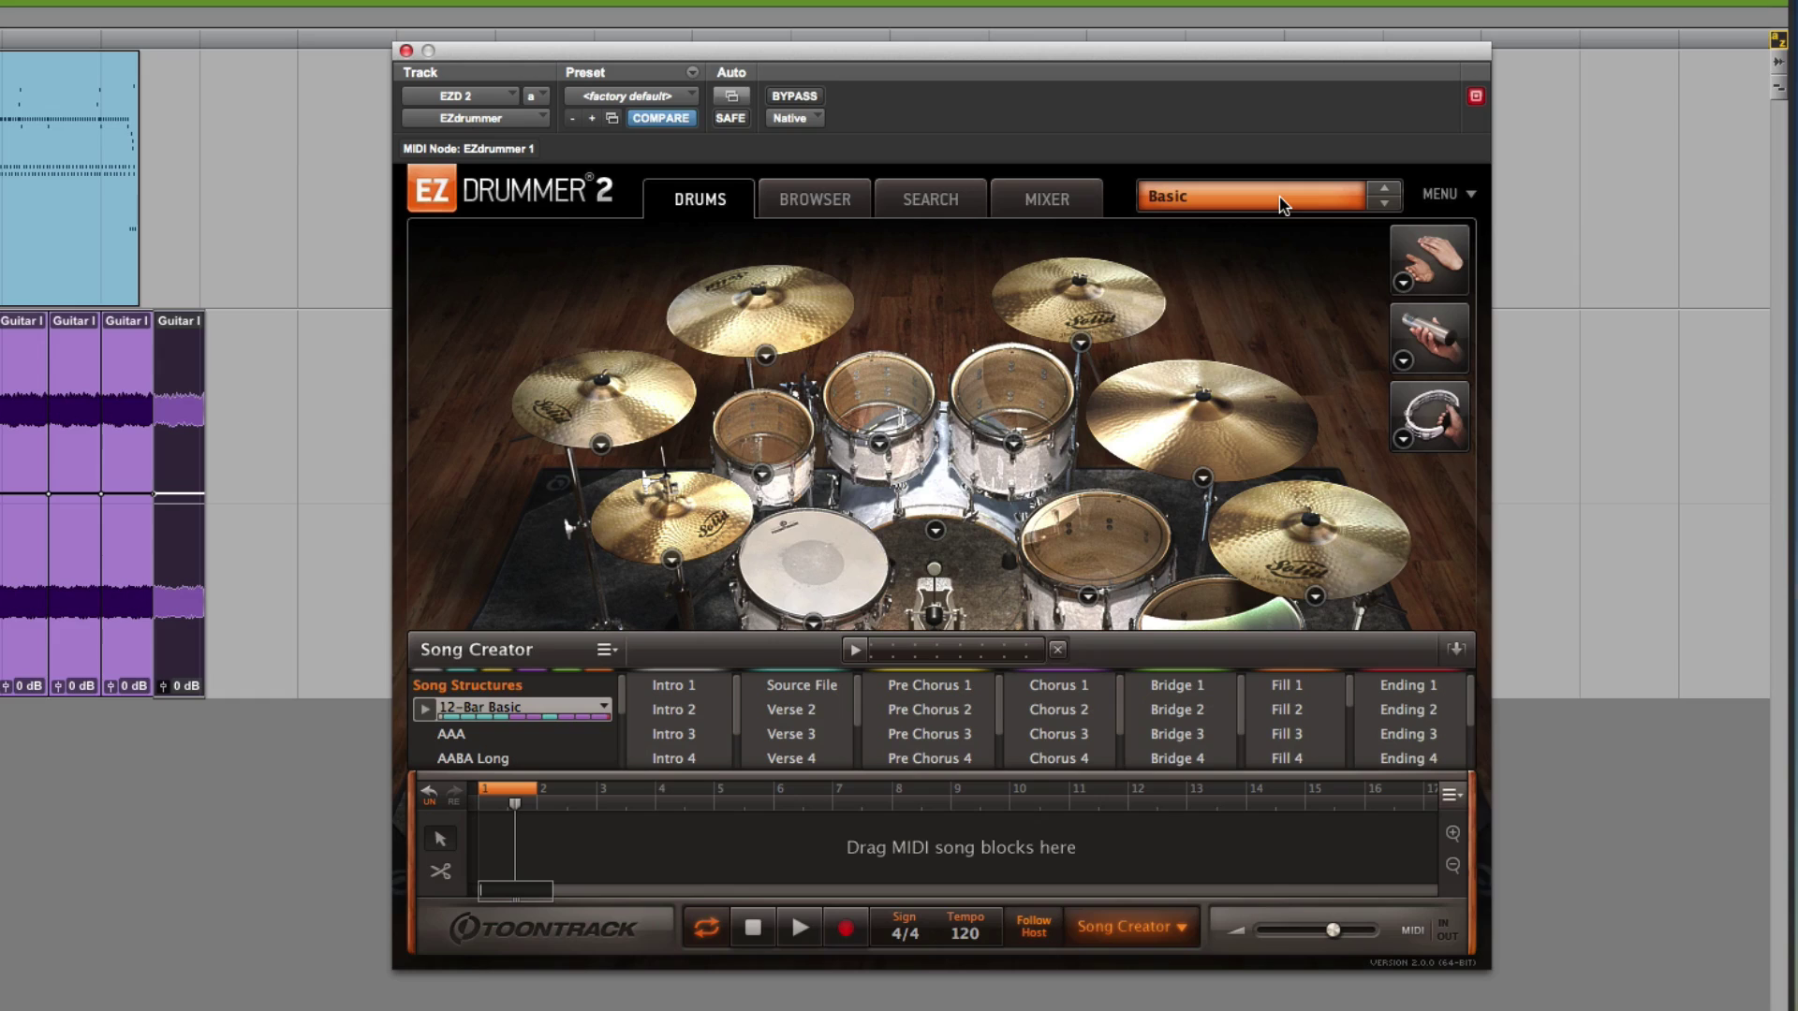
{"action": "left_click", "coordinate": [1281, 198]}
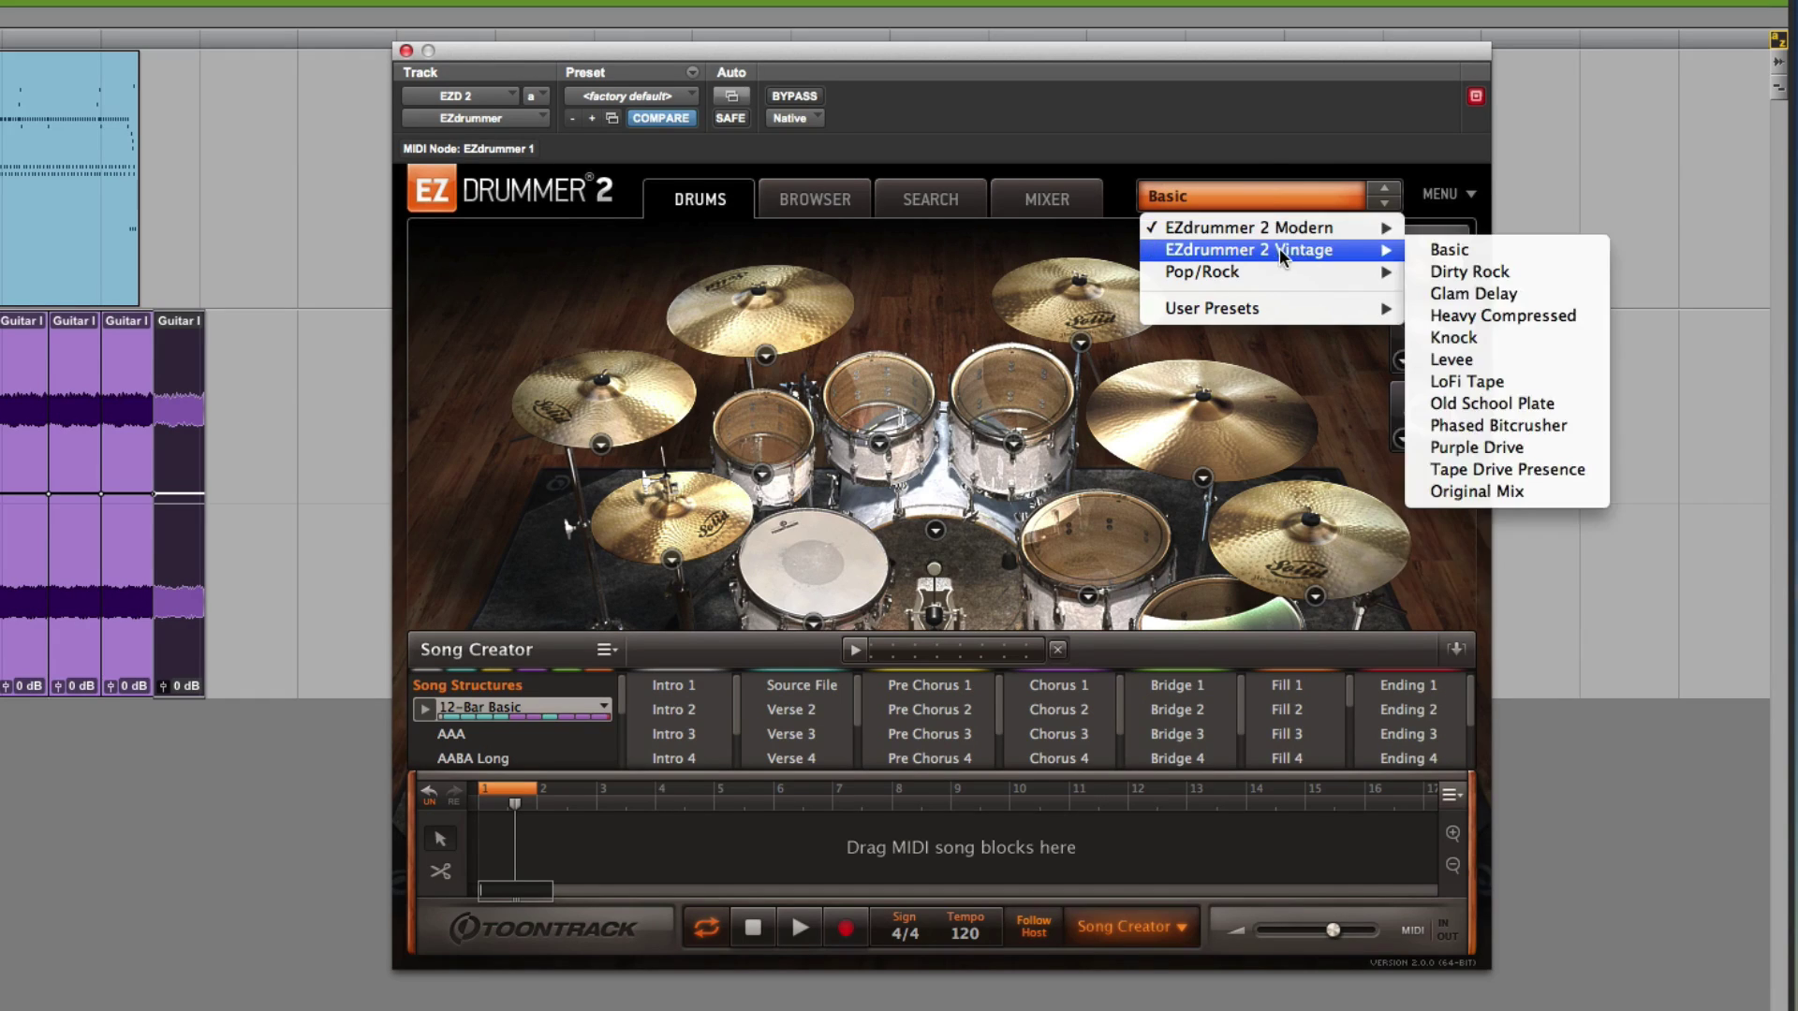
{"action": "mouse_move", "coordinate": [1283, 231]}
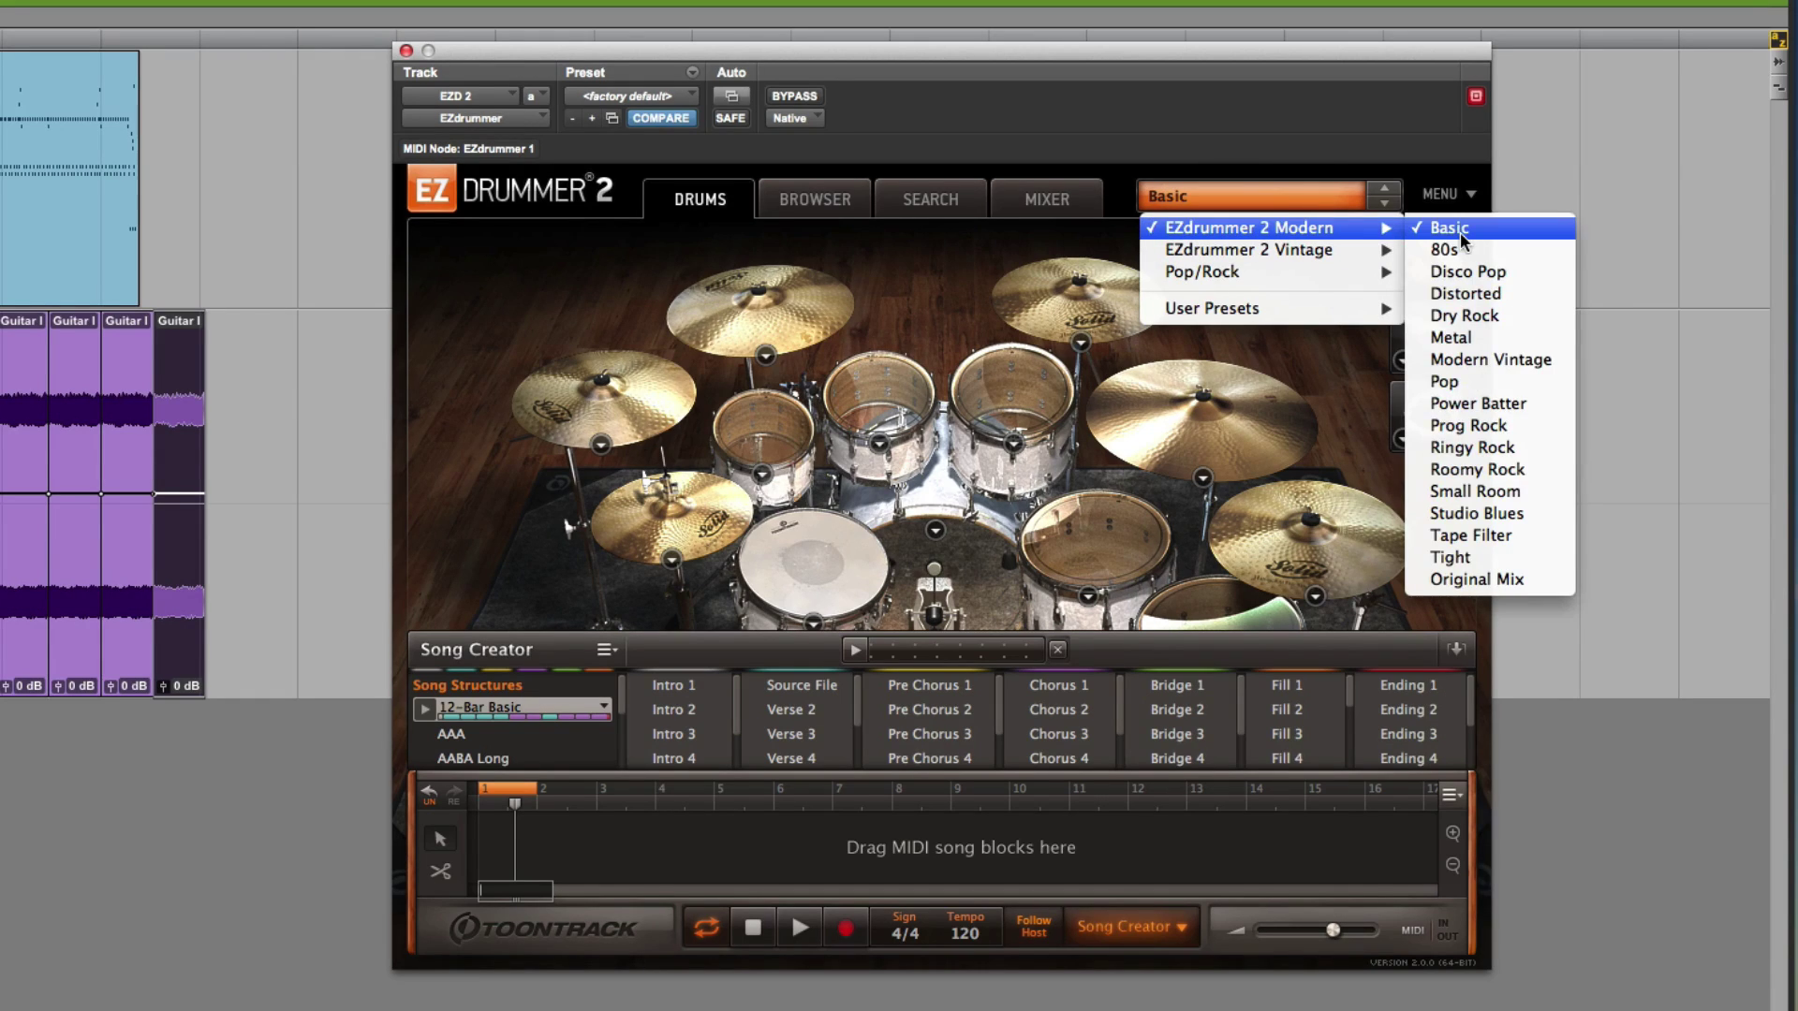
{"action": "left_click", "coordinate": [1468, 403]}
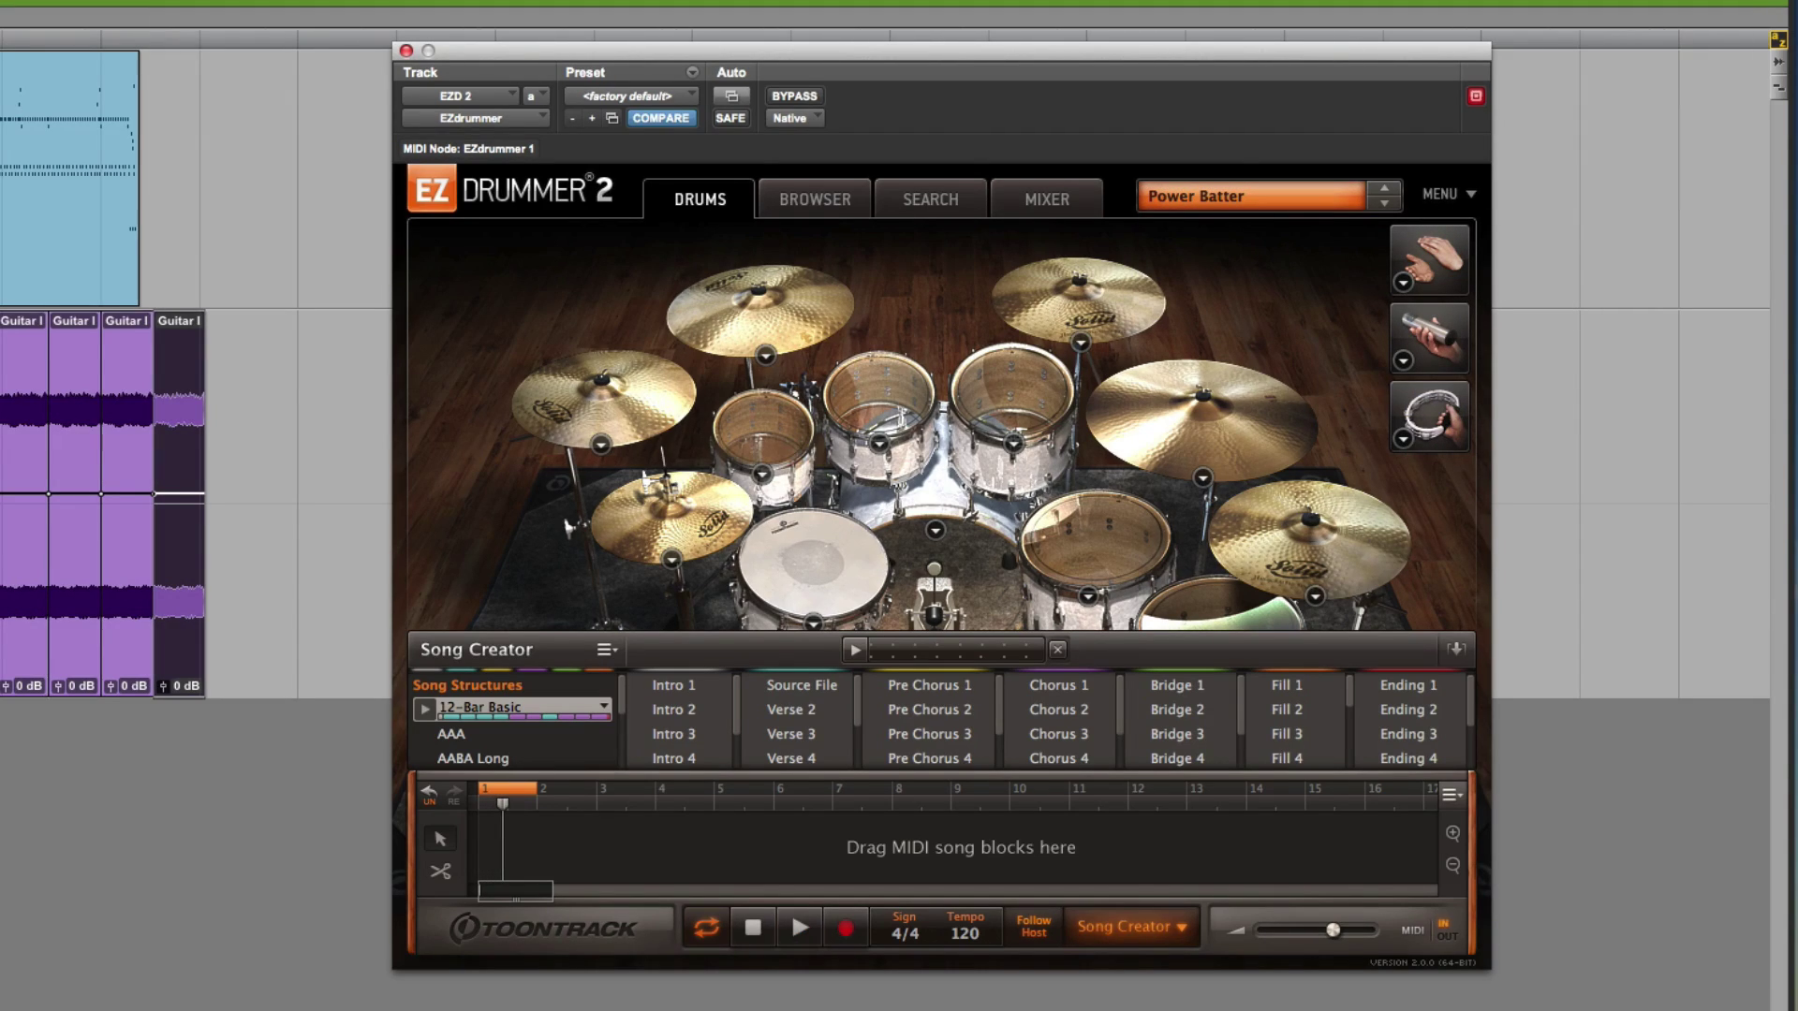
- Play the arrangement and advance through the presets from Prog Rock to Ringy Rock
{"action": "key", "text": "space"}
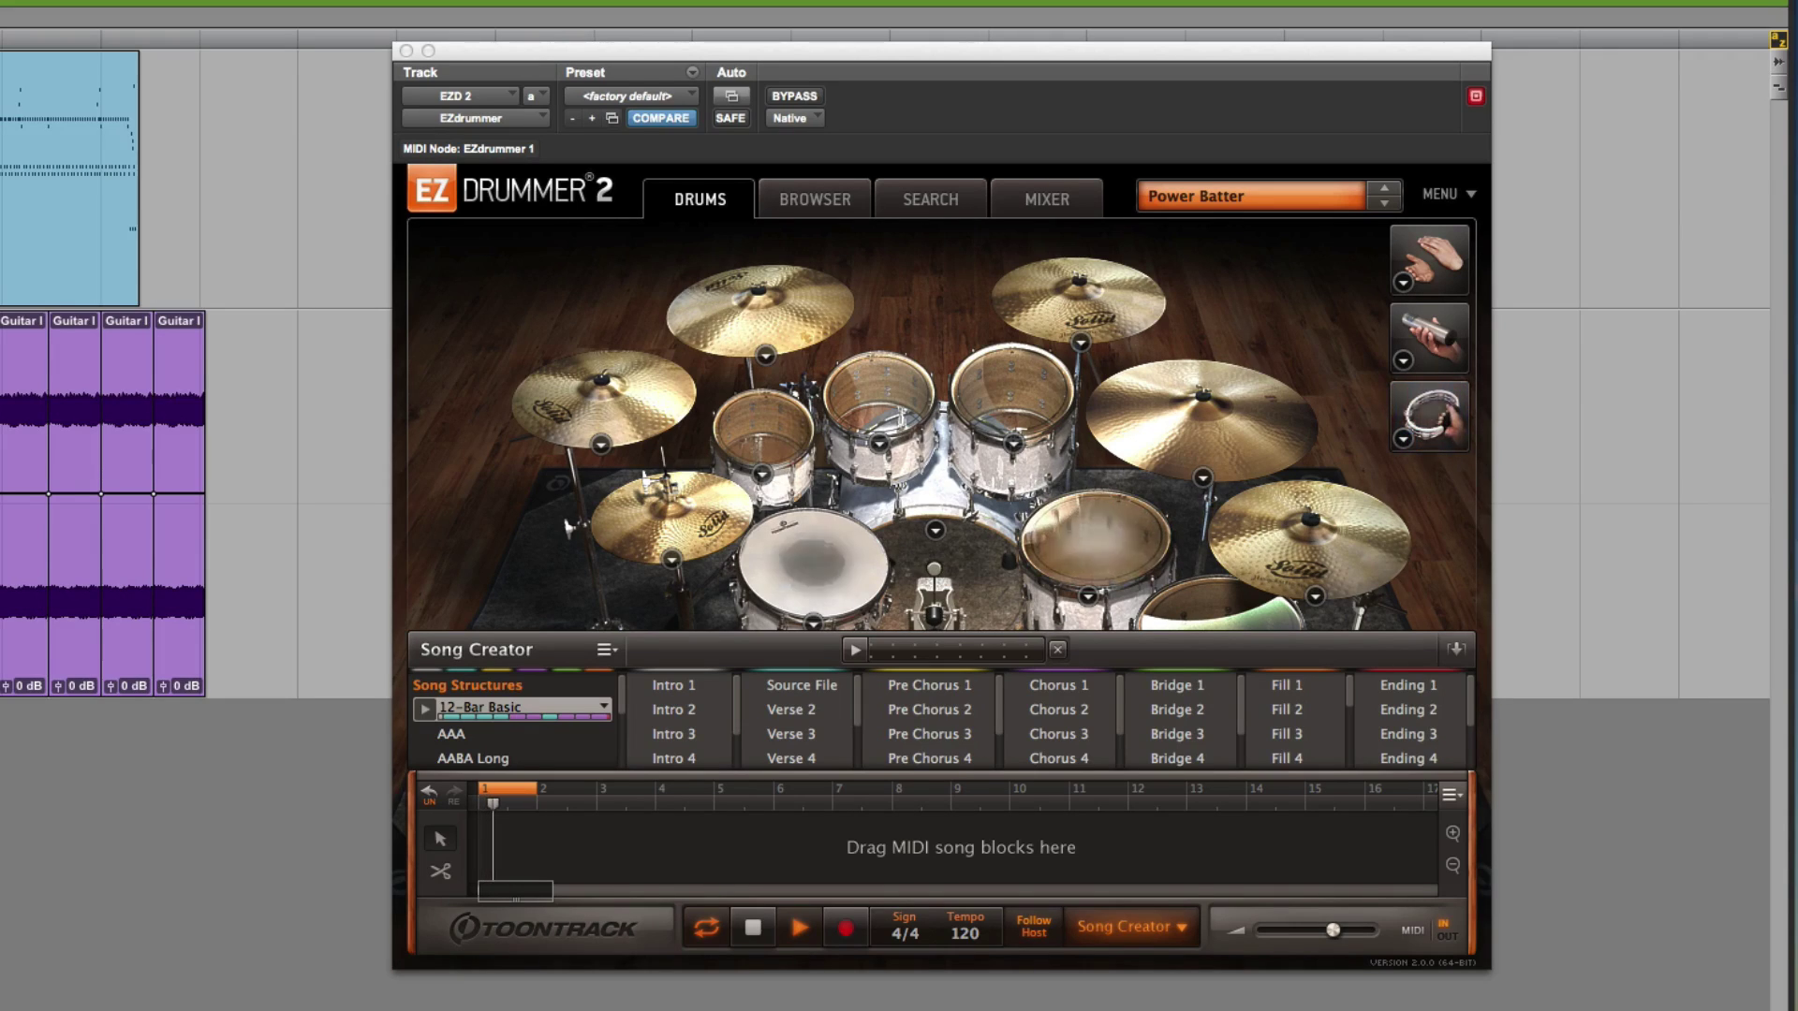
{"action": "key", "text": "space"}
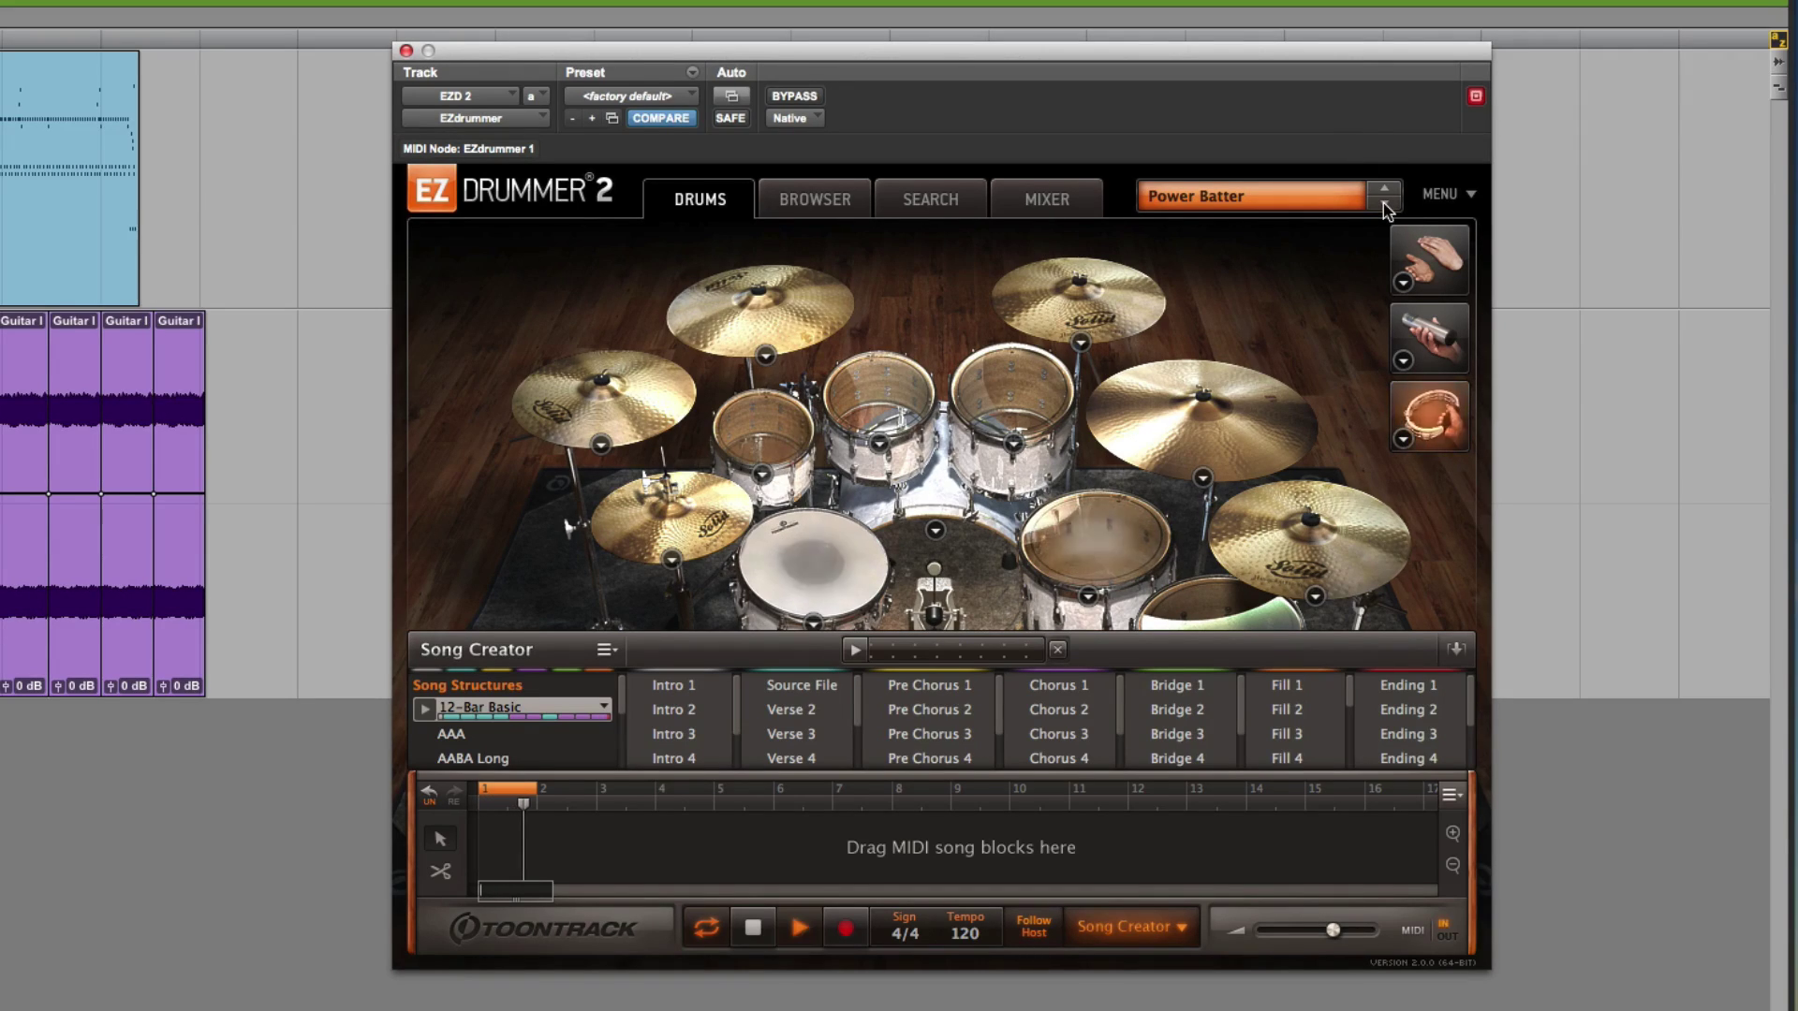
{"action": "left_click", "coordinate": [1385, 202]}
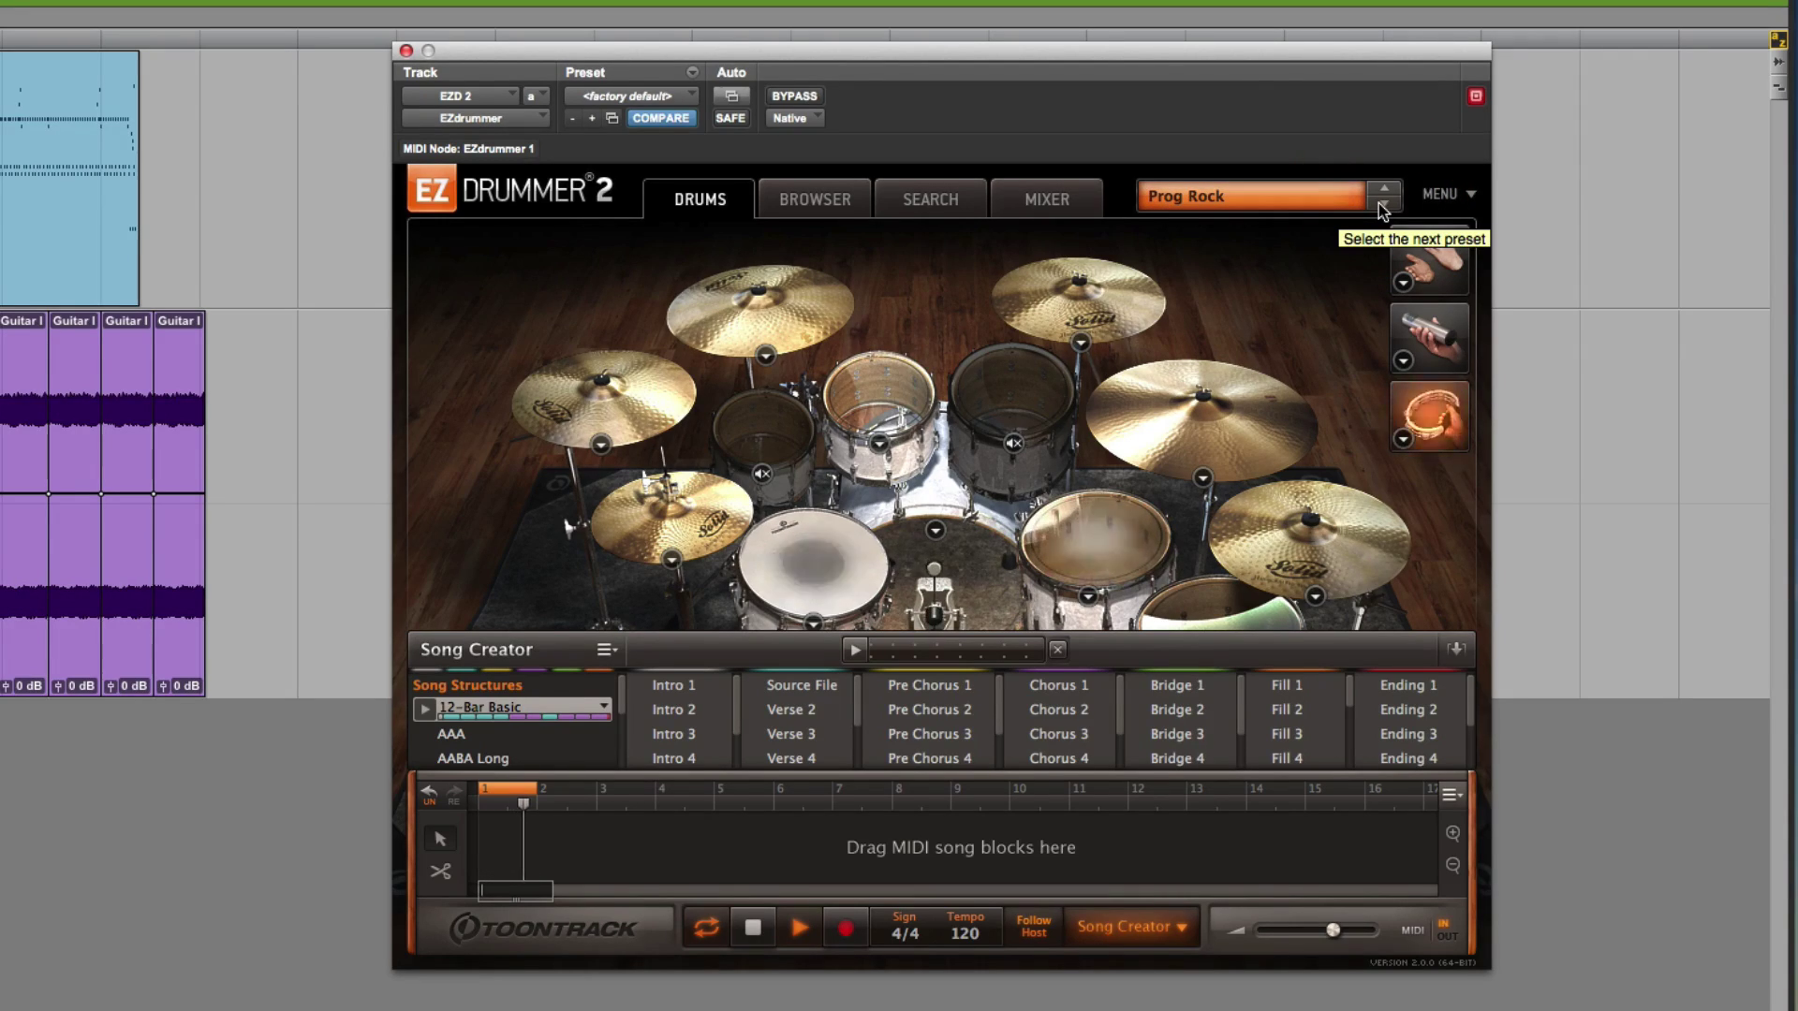
{"action": "left_click", "coordinate": [1381, 205]}
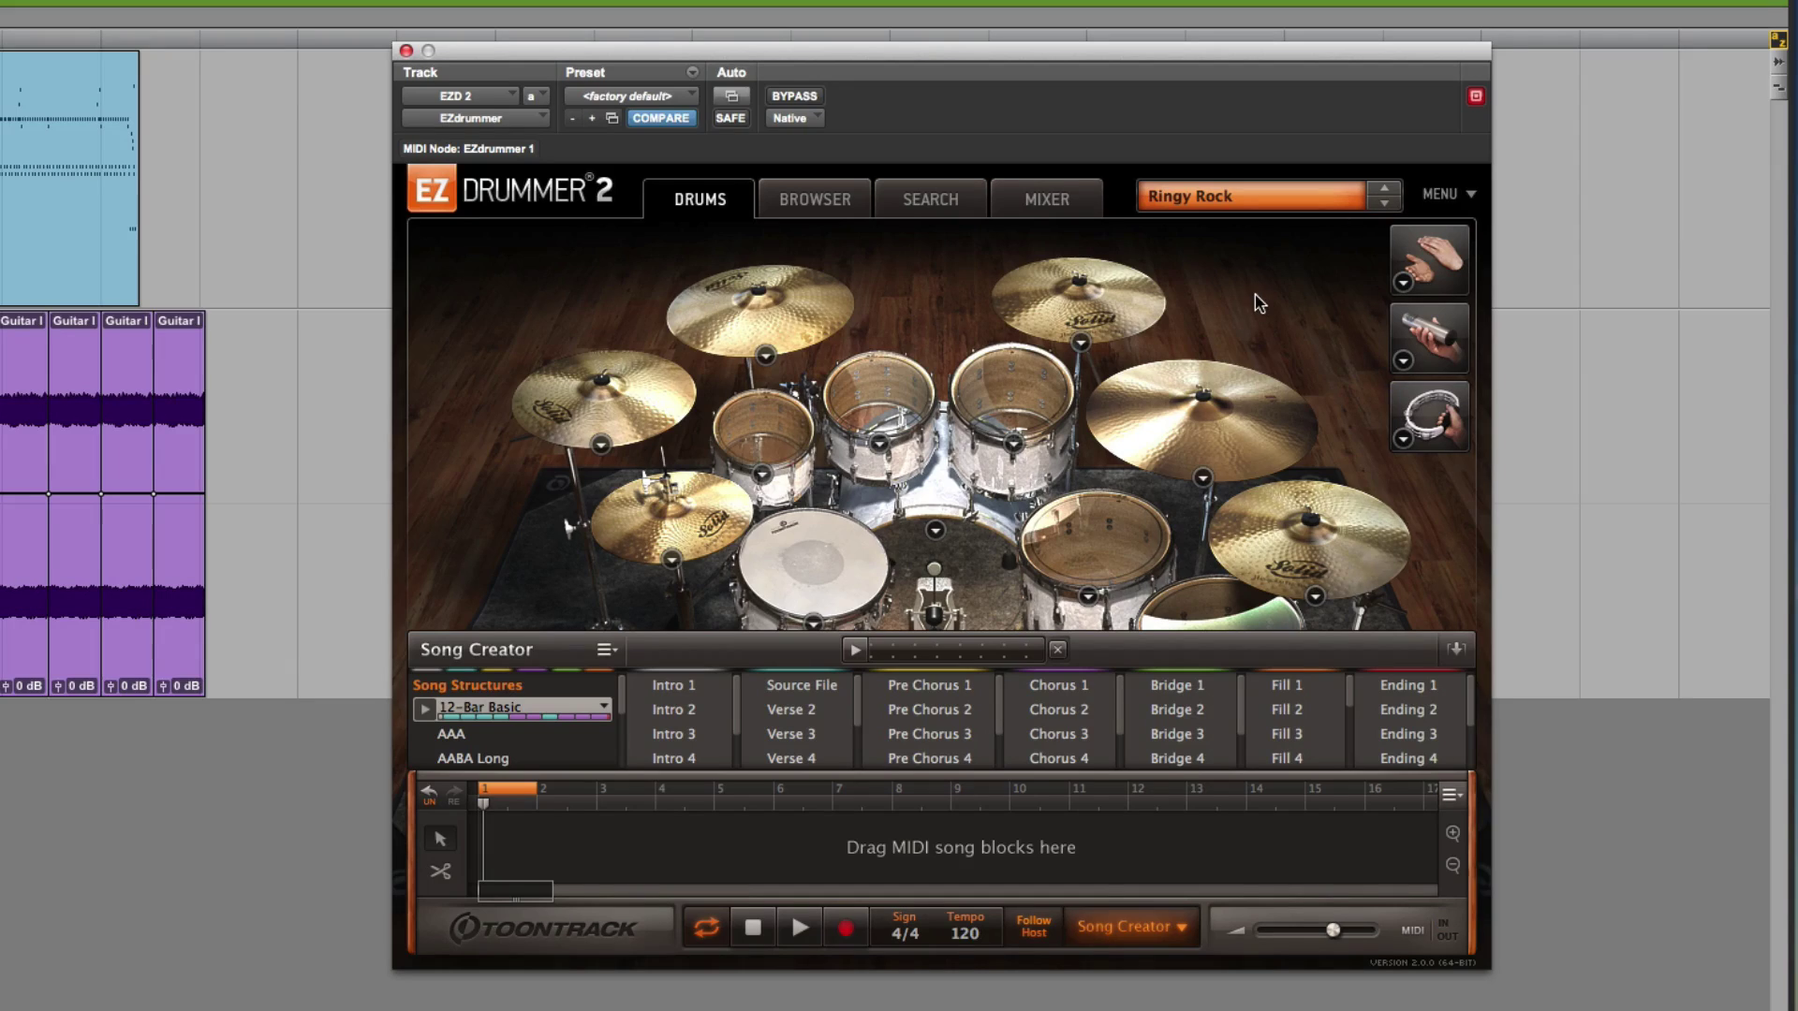
- Collapse Song Creator and fit the 6x14" Gretsch USA Custom Chrome over Brass snare, with a raised level and pitch of 3.0
{"action": "left_click", "coordinate": [1176, 933]}
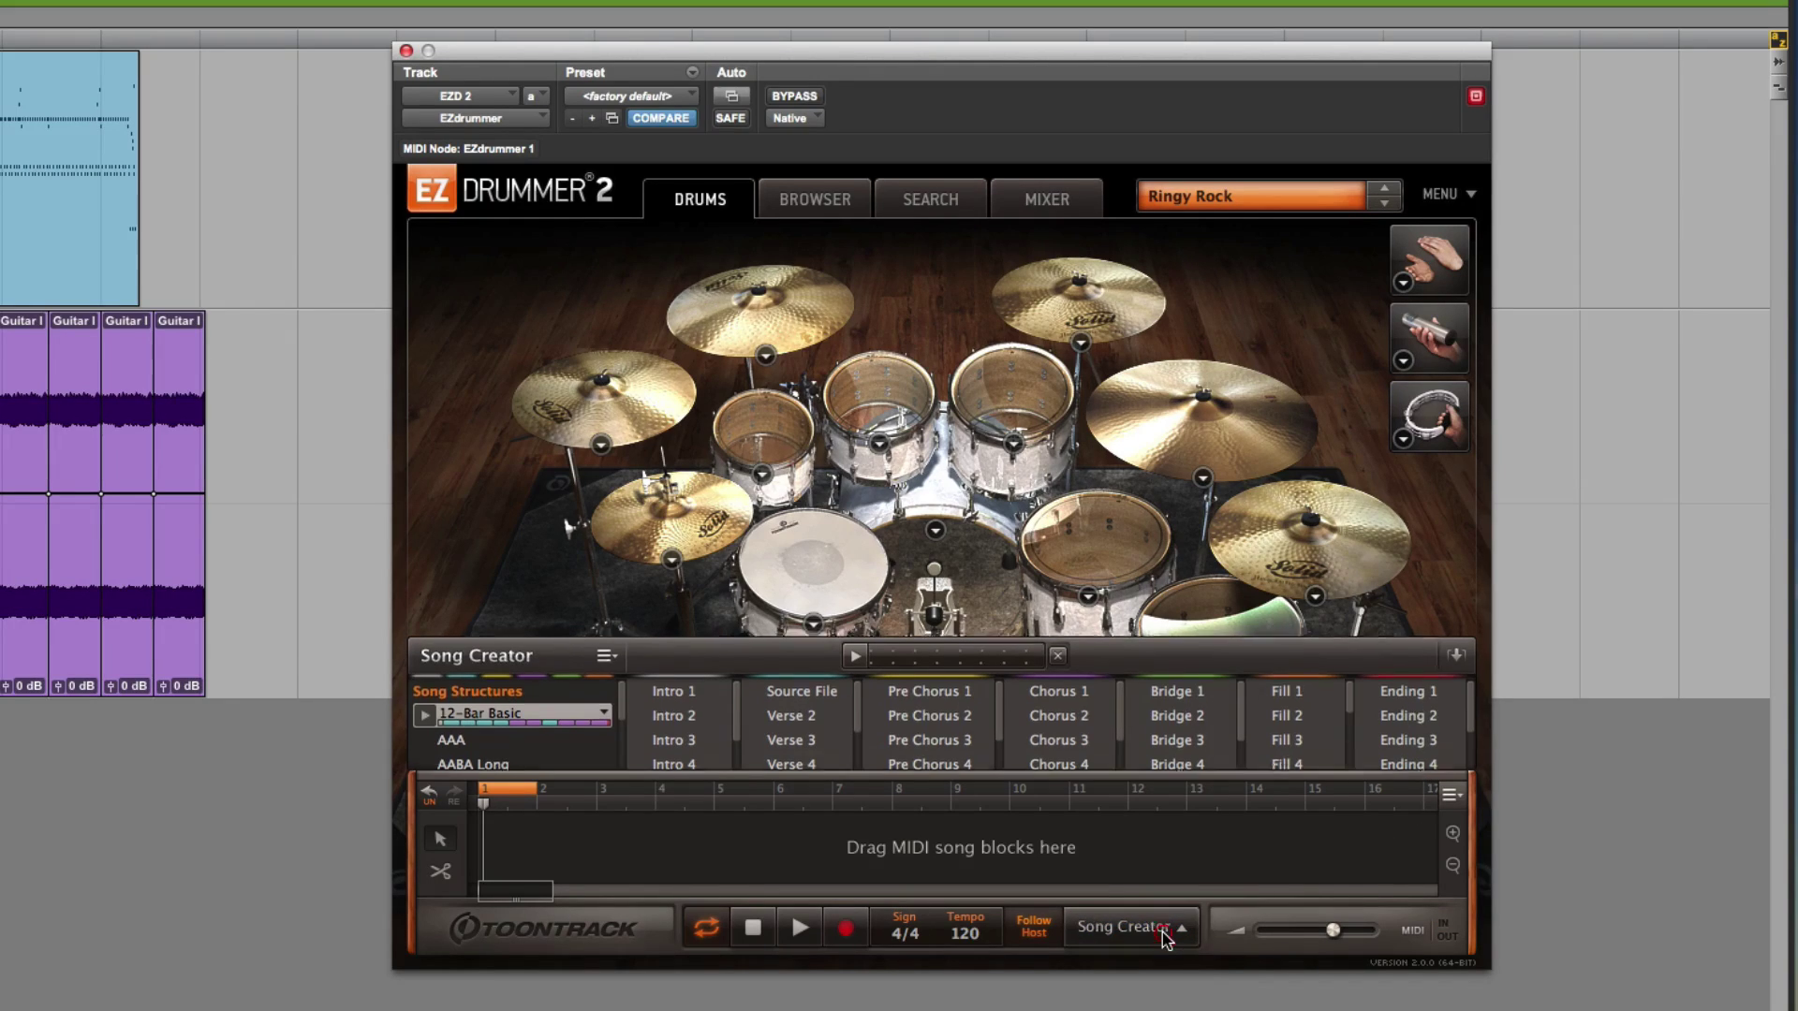
{"action": "left_click", "coordinate": [813, 624]}
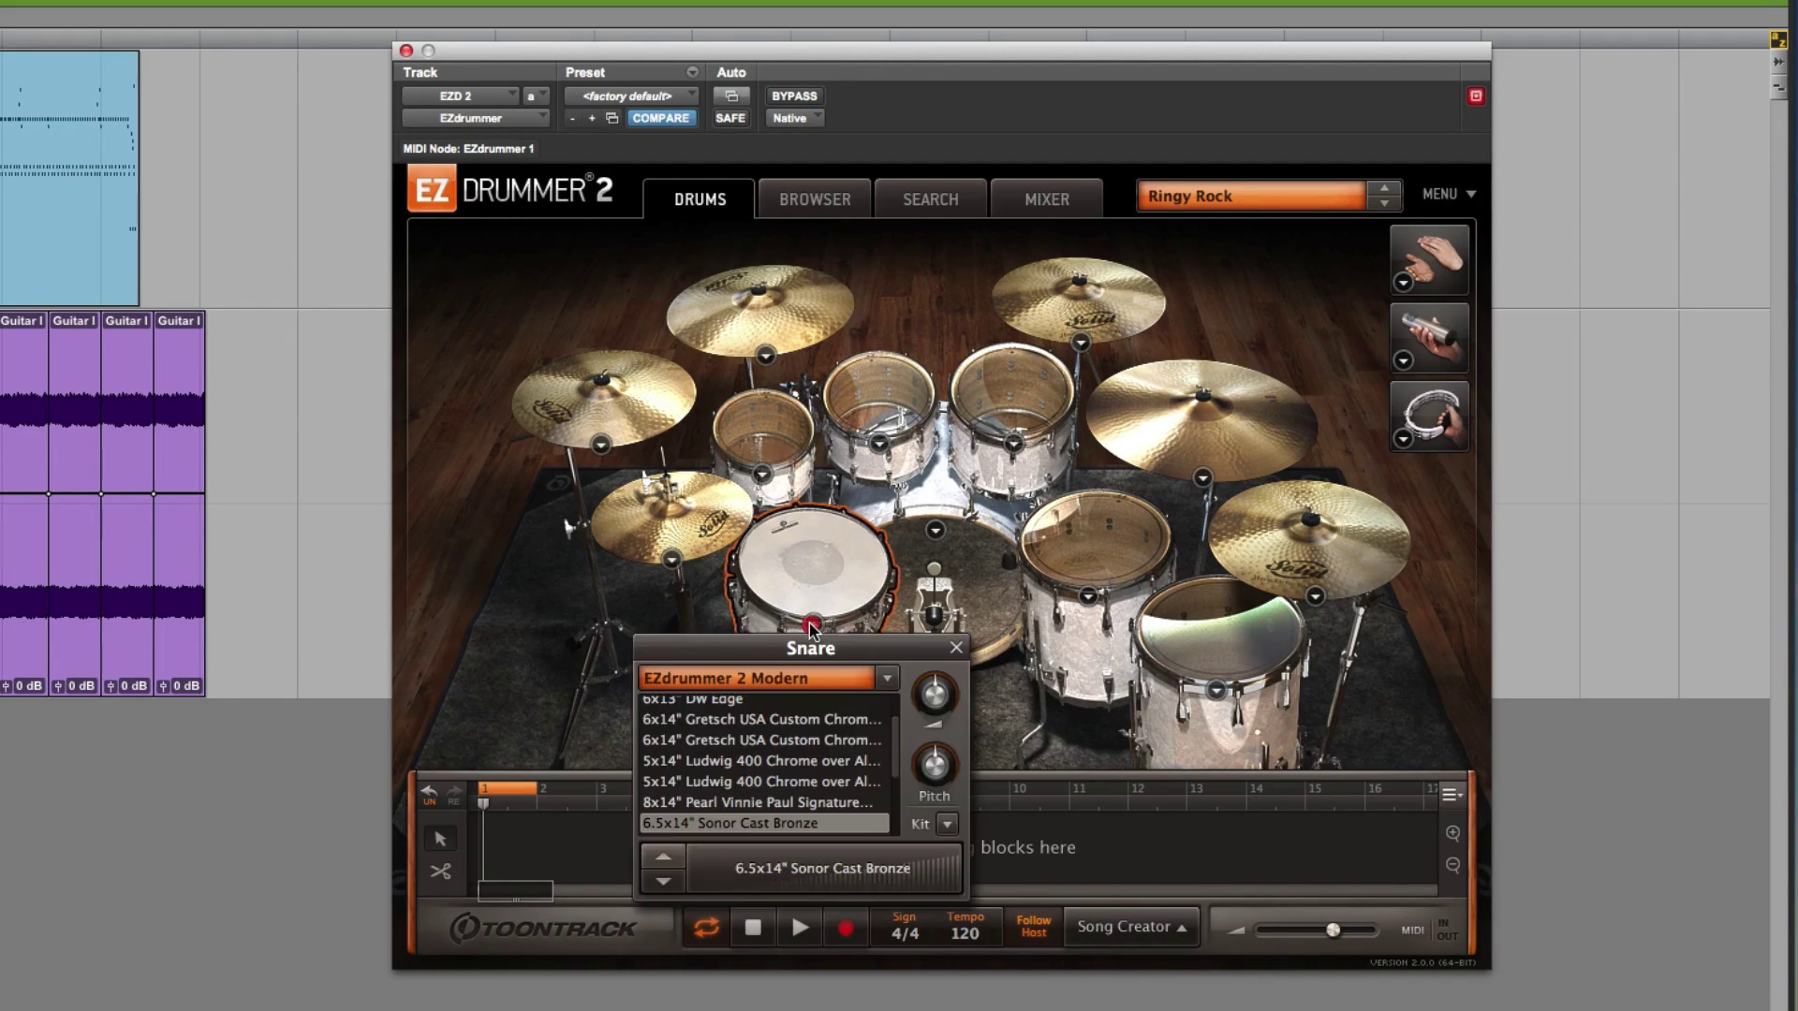
{"action": "left_click", "coordinate": [725, 720]}
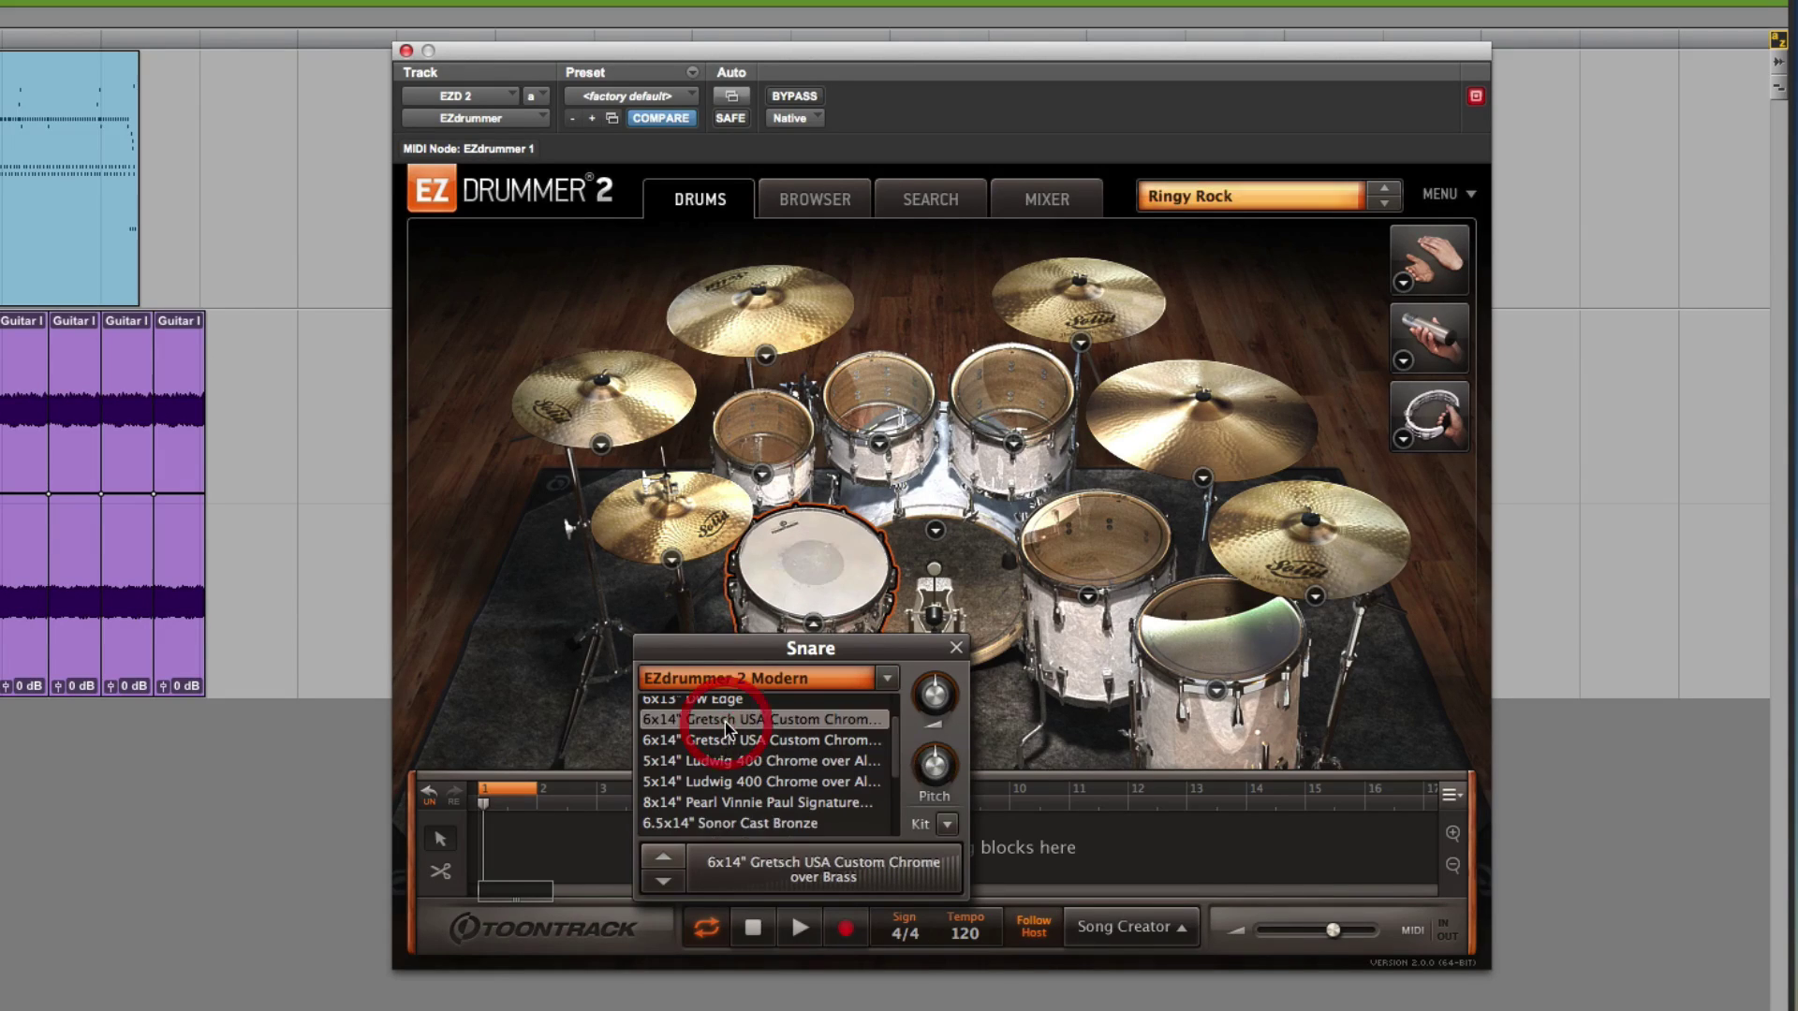
{"action": "key", "text": "space"}
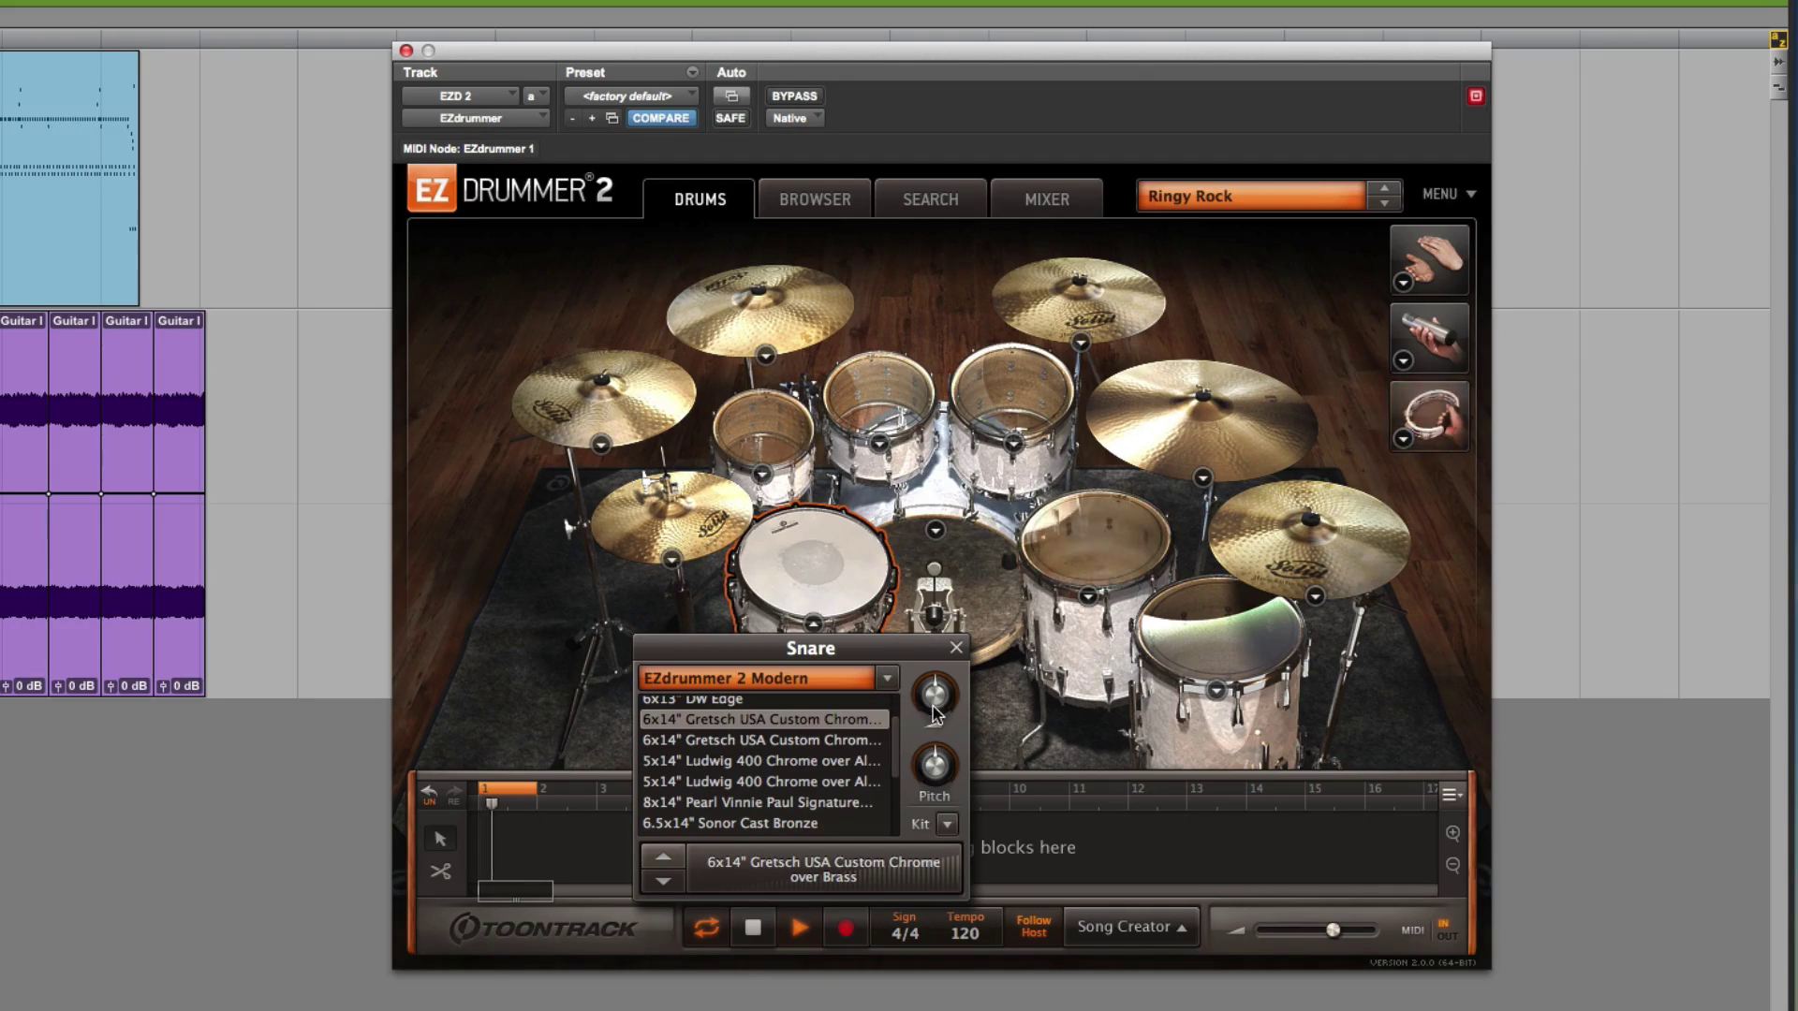
{"action": "left_click_drag", "start_coordinate": [936, 707], "coordinate": [943, 662]}
{"action": "left_click_drag", "start_coordinate": [939, 752], "coordinate": [941, 745]}
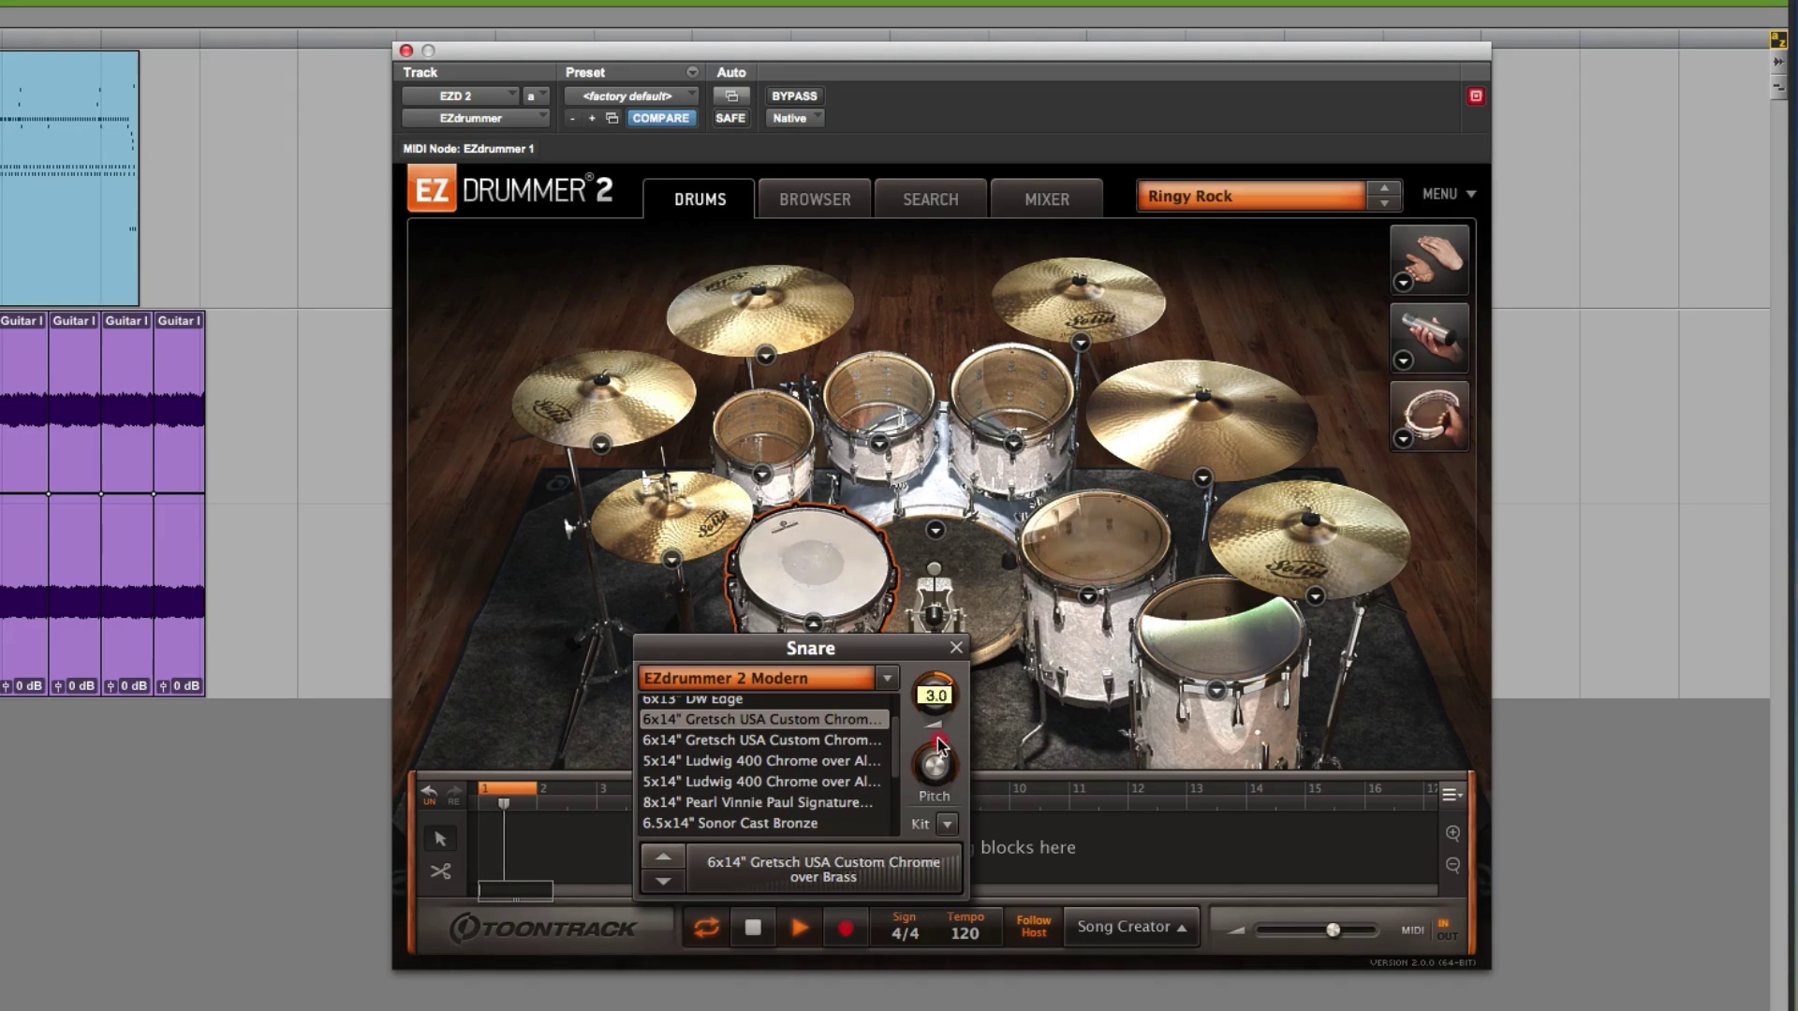
- Swap the snare for the 5x14" Ludwig 400 Chrome over Aluminium and readjust its pitch
{"action": "left_click", "coordinate": [819, 761]}
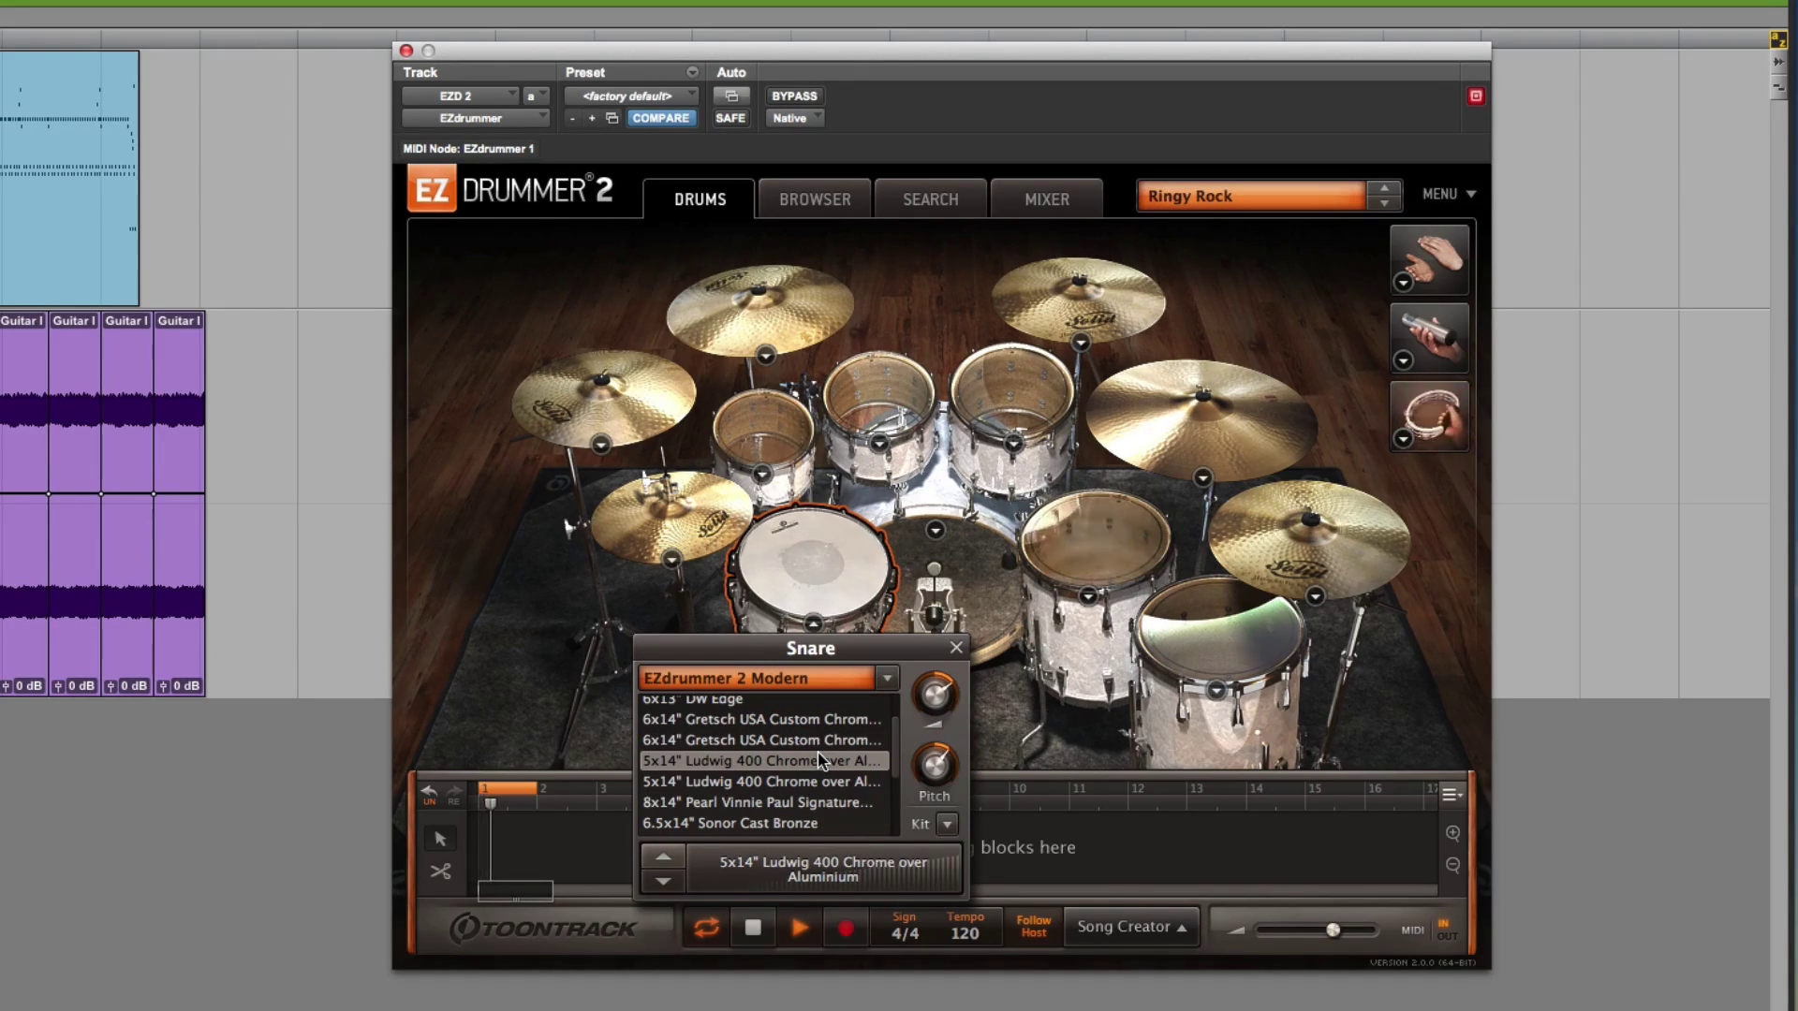
{"action": "left_click", "coordinate": [930, 784]}
{"action": "left_click_drag", "start_coordinate": [929, 784], "coordinate": [923, 774]}
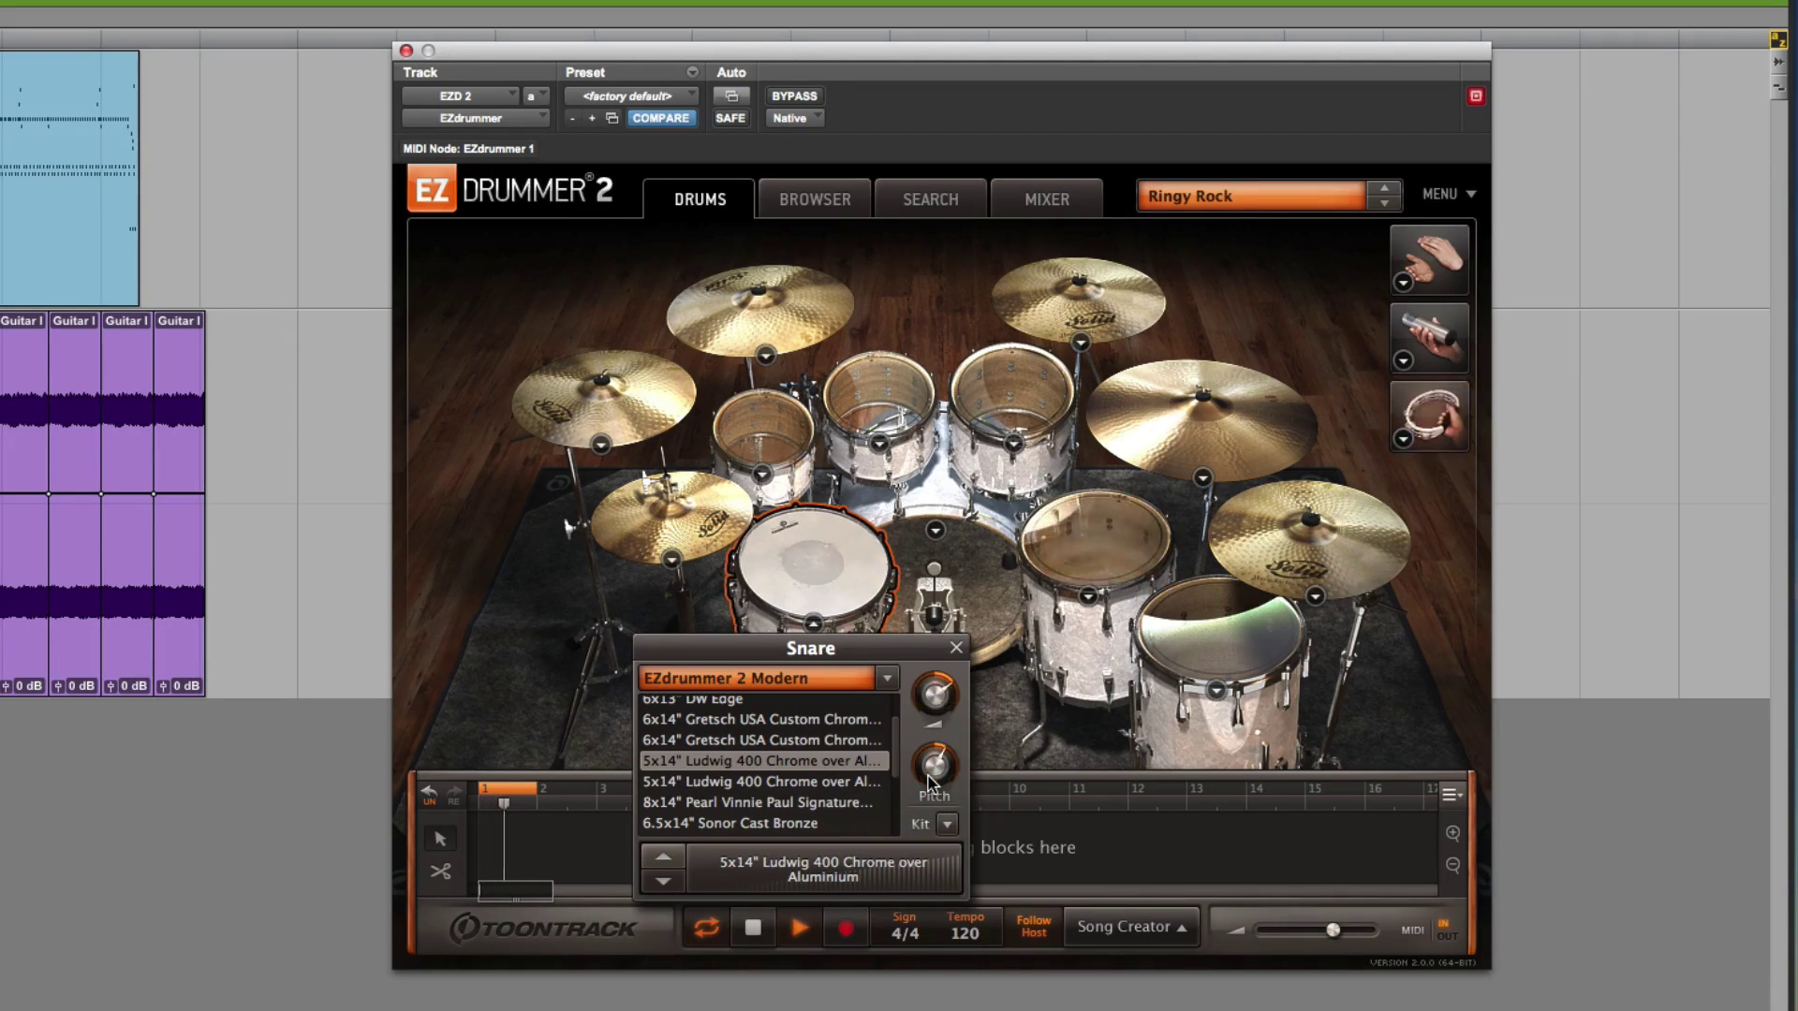
{"action": "left_click", "coordinate": [956, 649]}
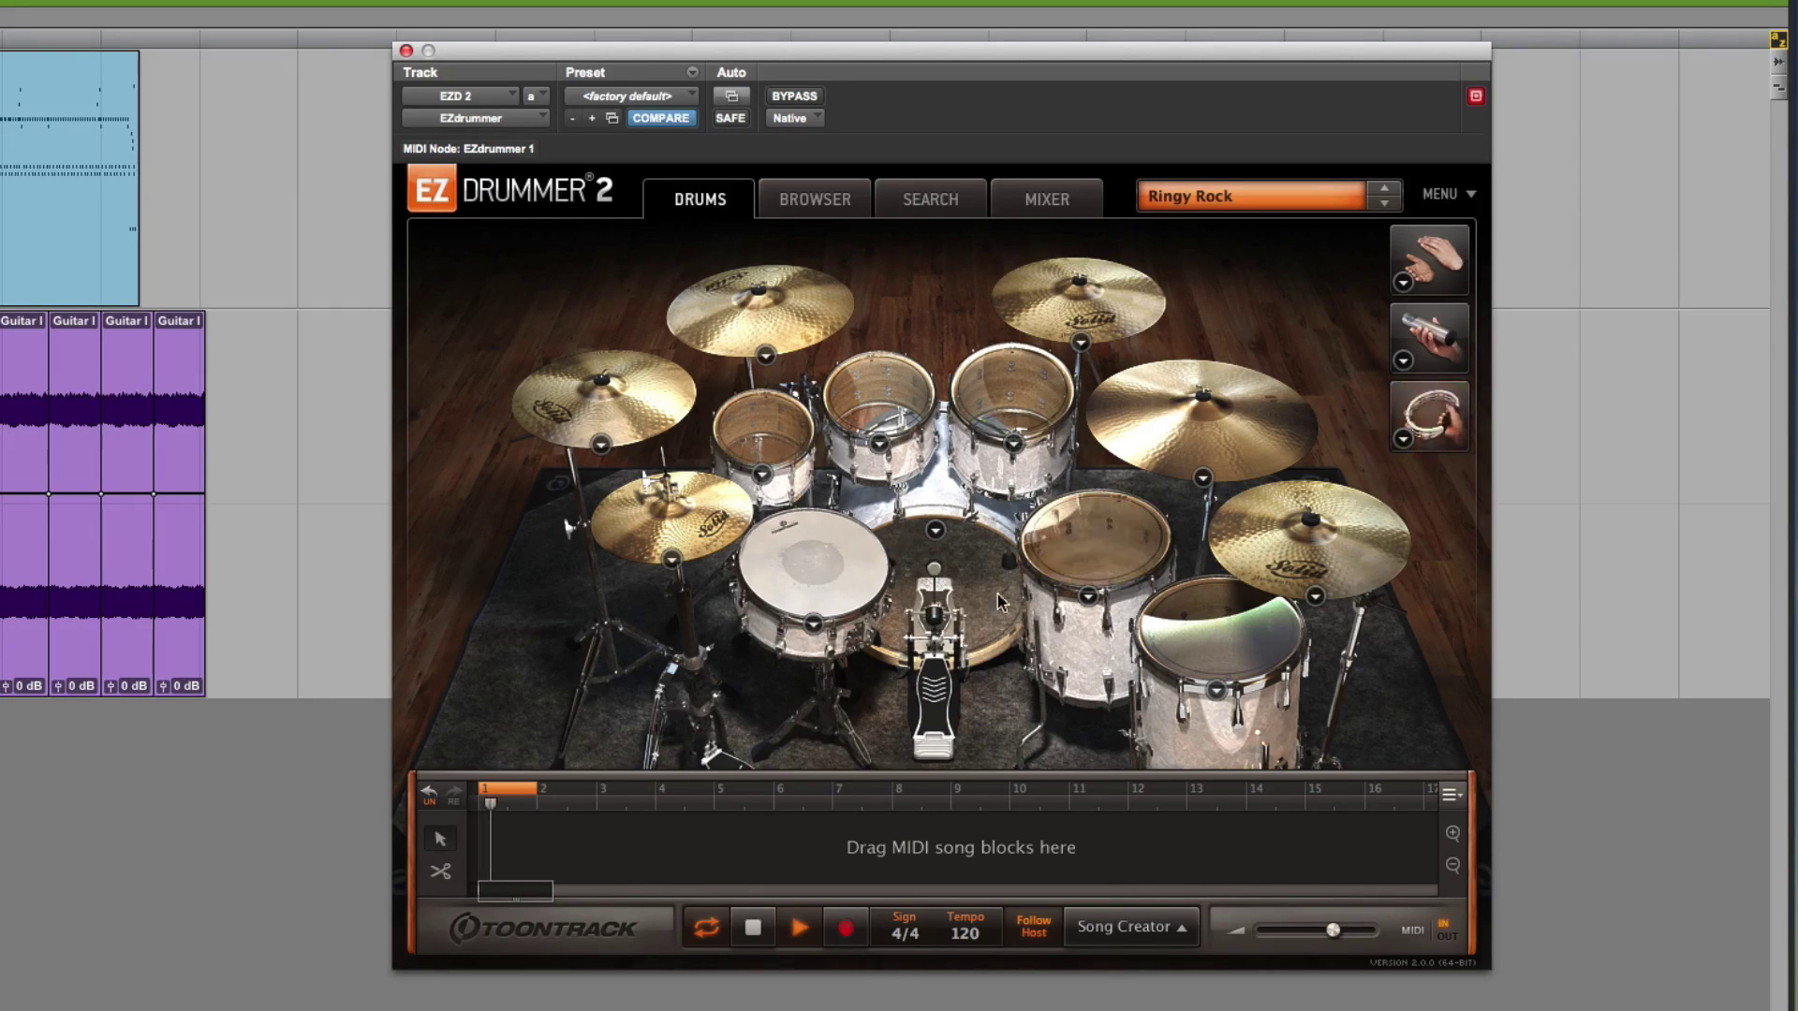
- Keep Tambourine 1 on the tambourine pad with its level at about -4.1 dB and stop playback
{"action": "left_click", "coordinate": [1403, 440]}
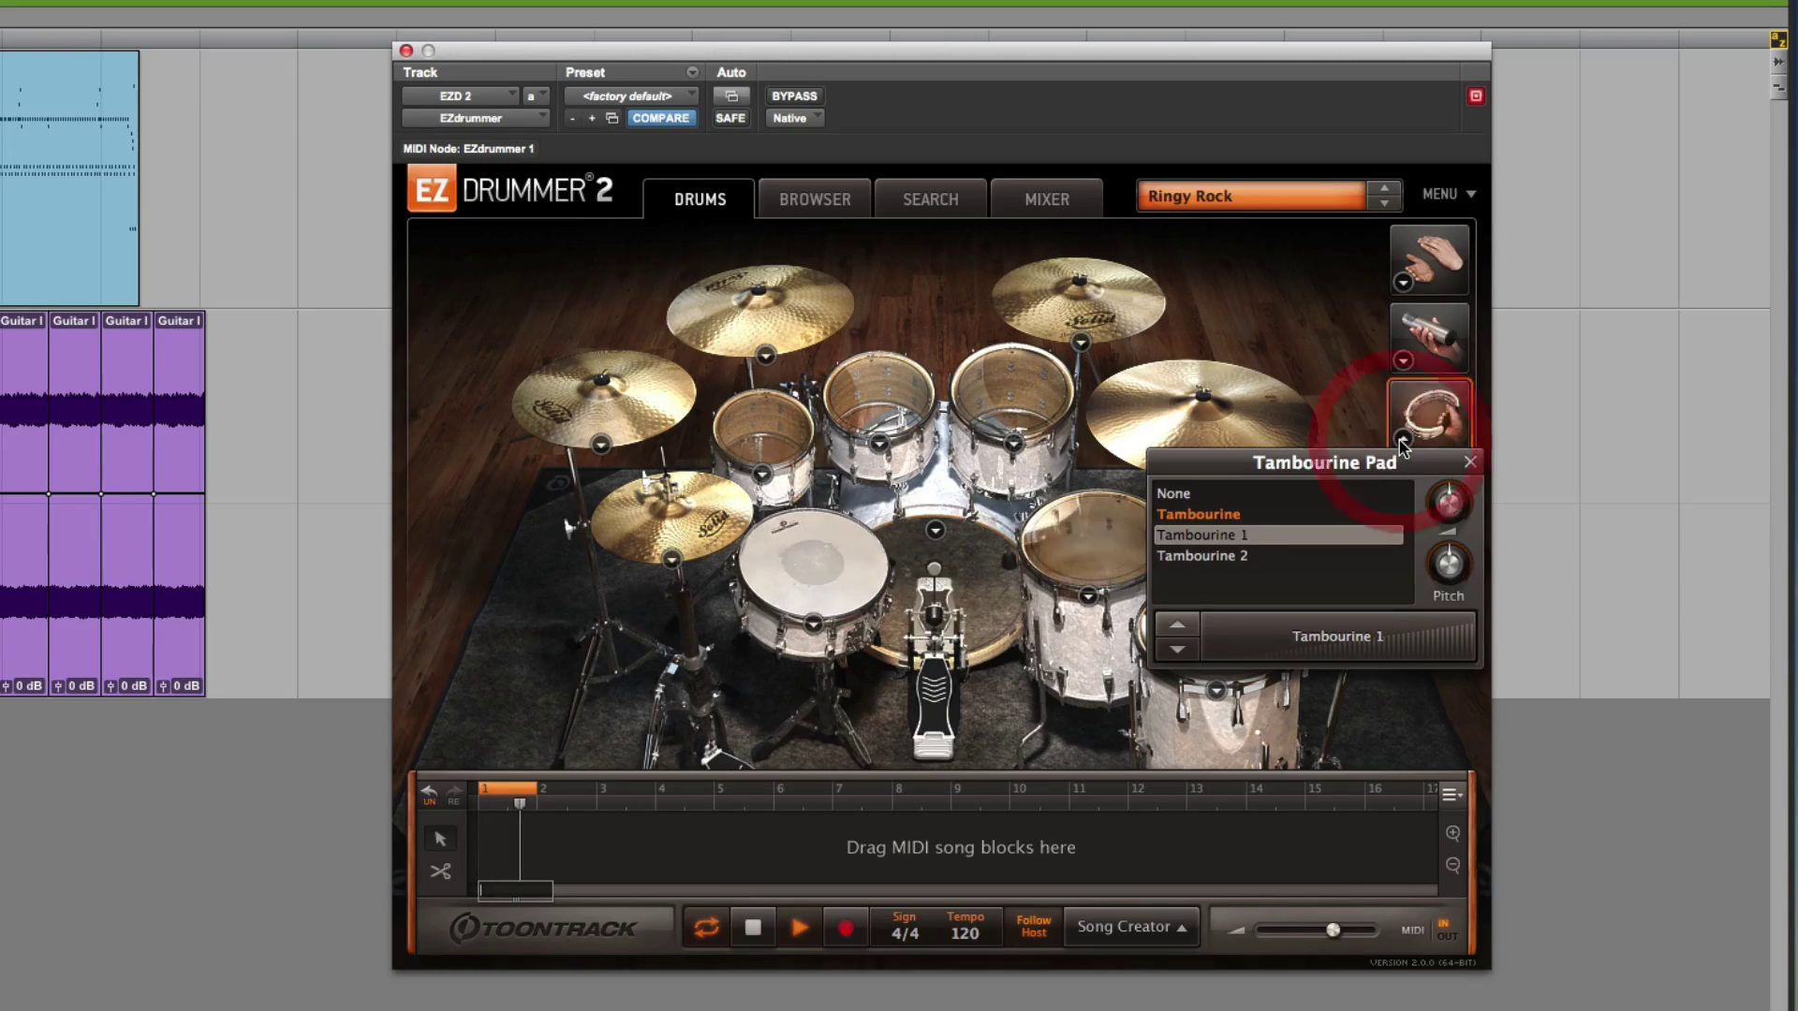
{"action": "left_click", "coordinate": [1246, 556]}
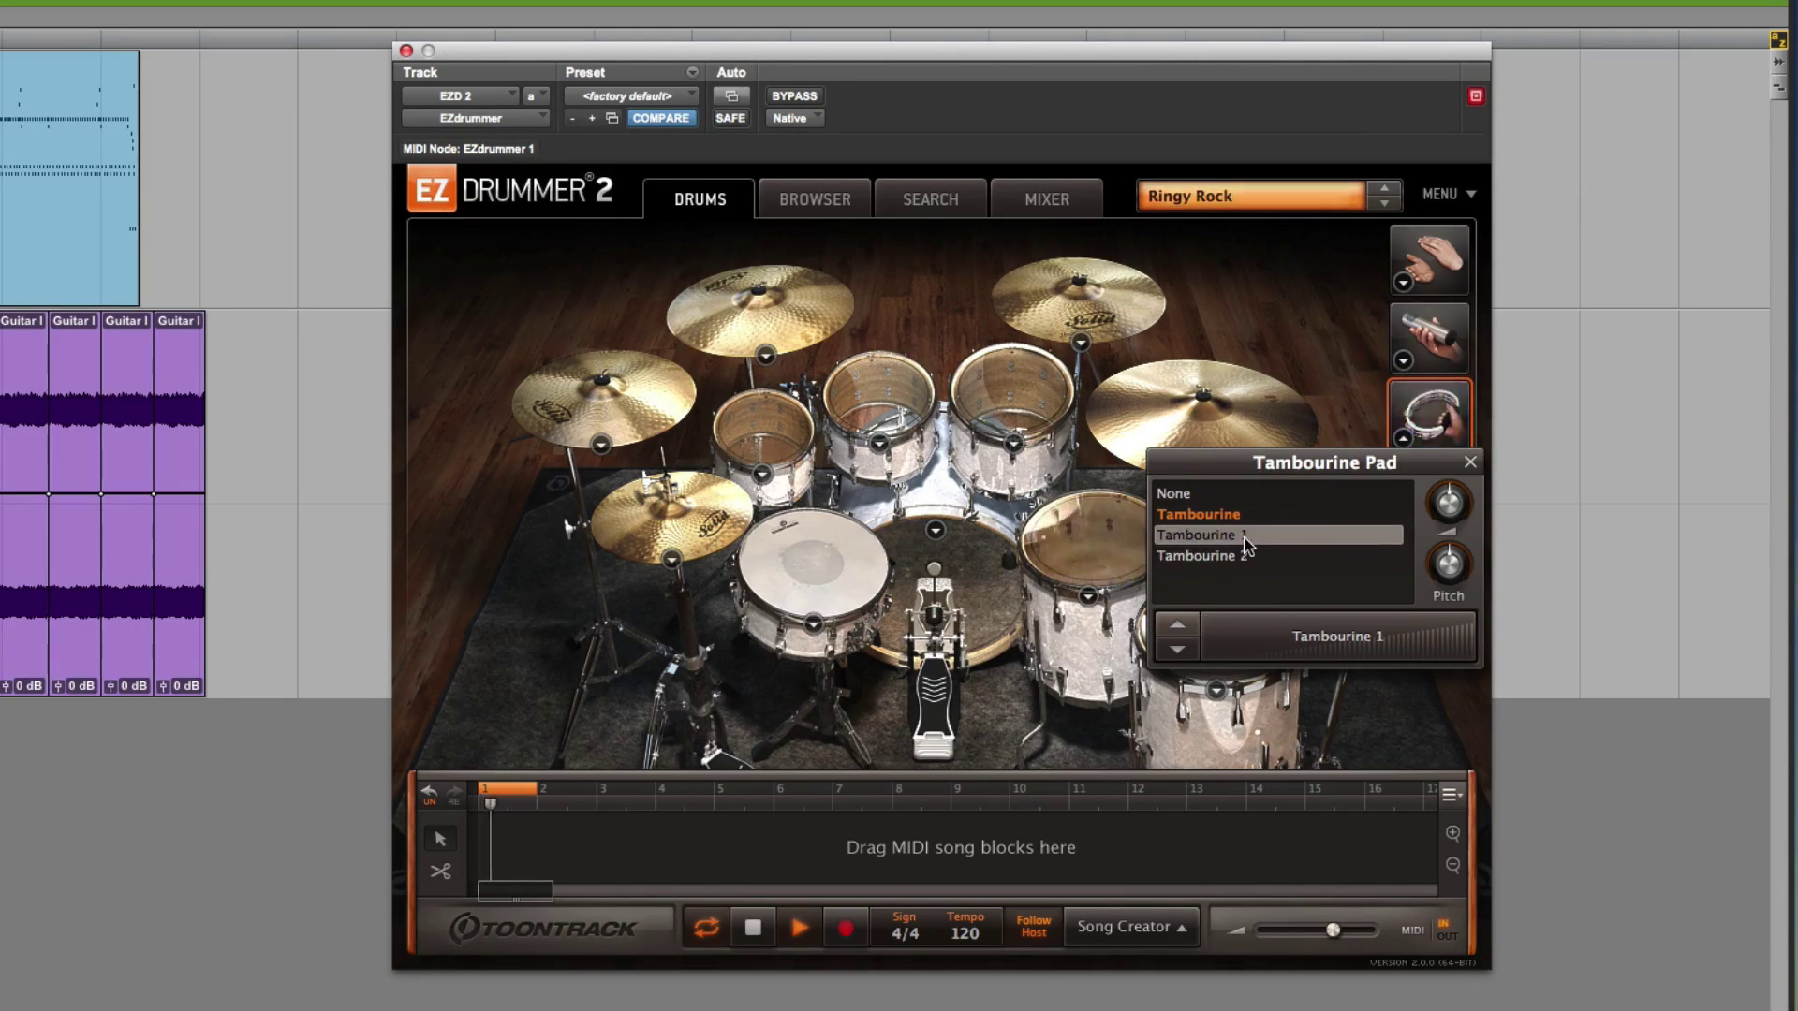
{"action": "left_click", "coordinate": [1445, 527]}
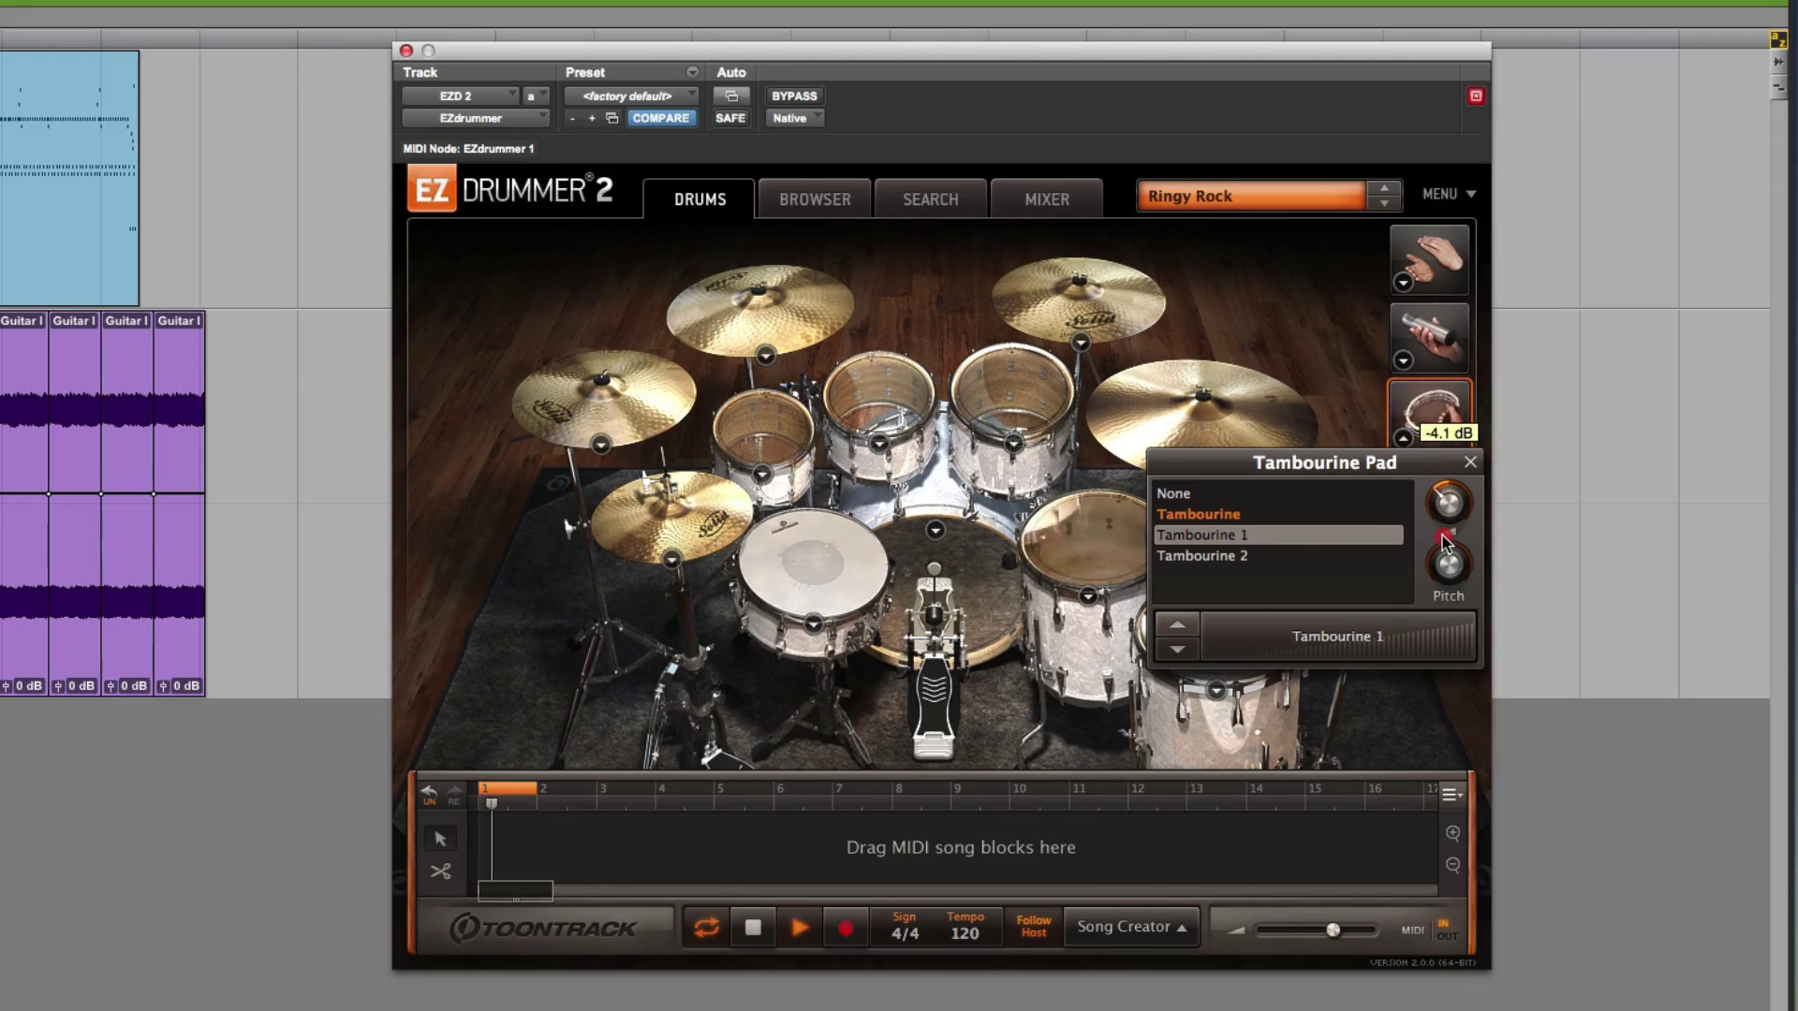
{"action": "left_click", "coordinate": [1469, 463]}
{"action": "key", "text": "space"}
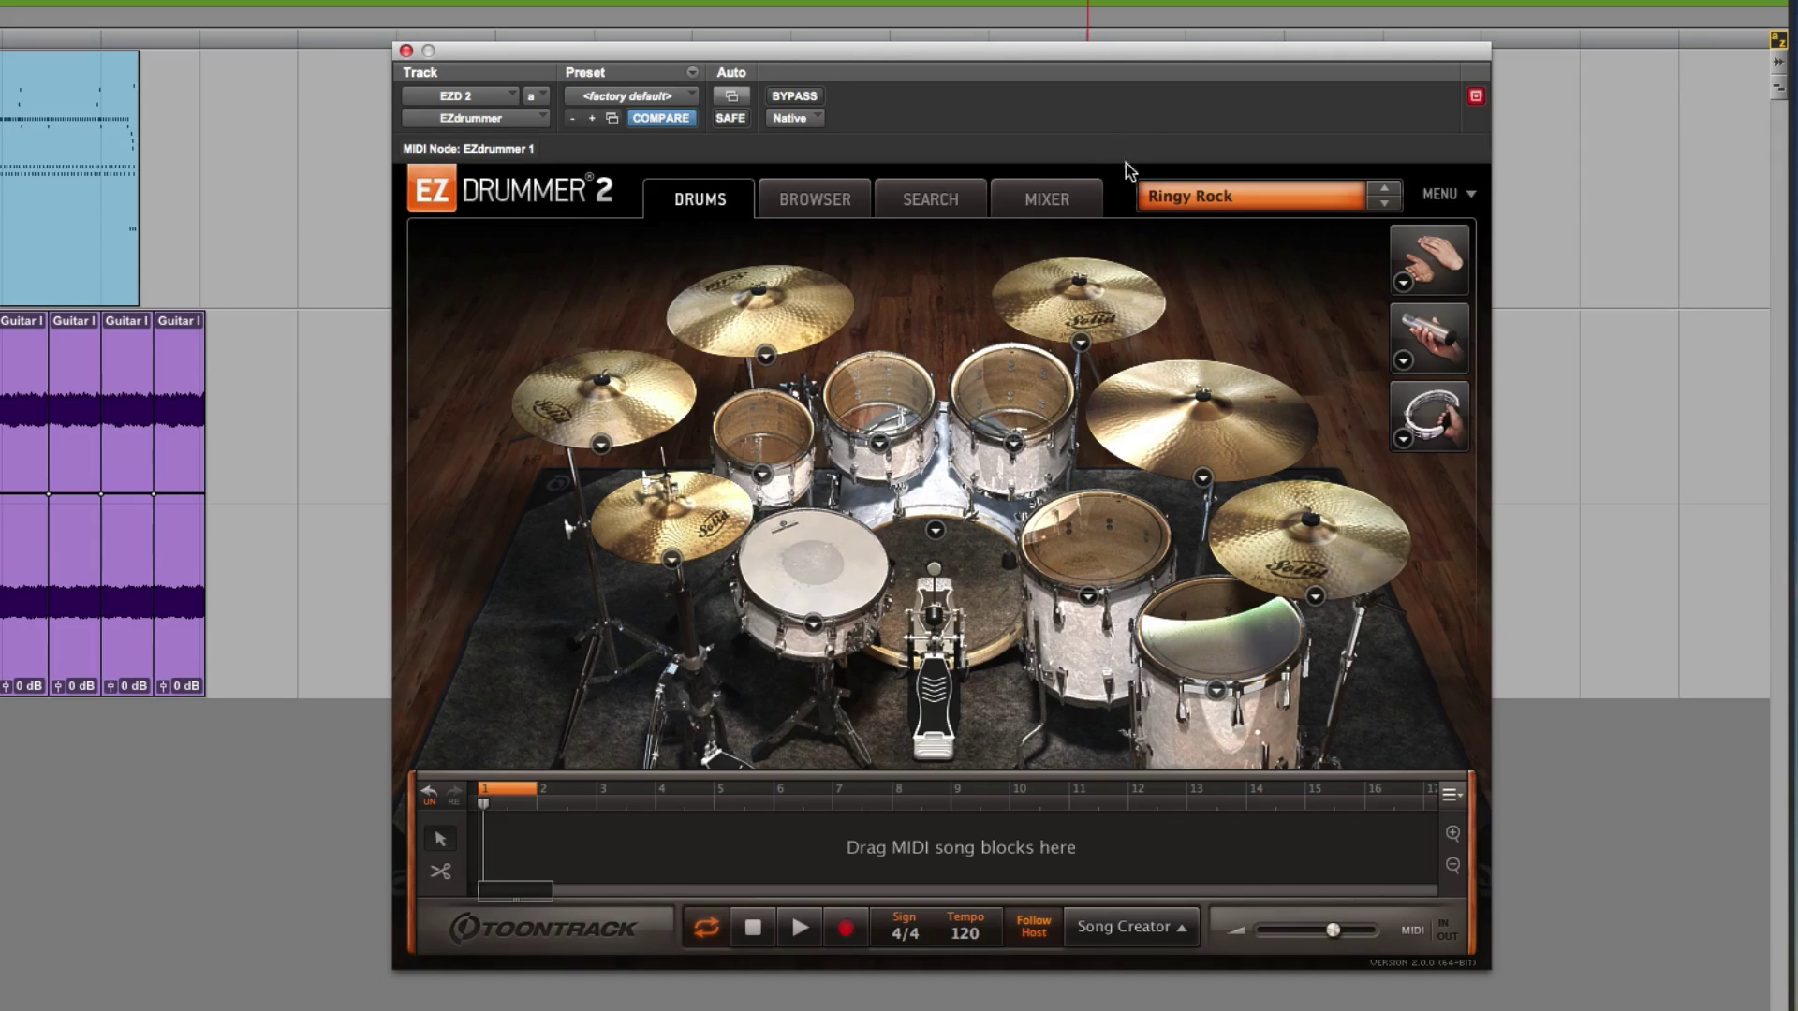
- Play the arrangement in the mixer view and reduce the Snare decay and the OH and Amb mic bleed
{"action": "left_click", "coordinate": [1095, 206]}
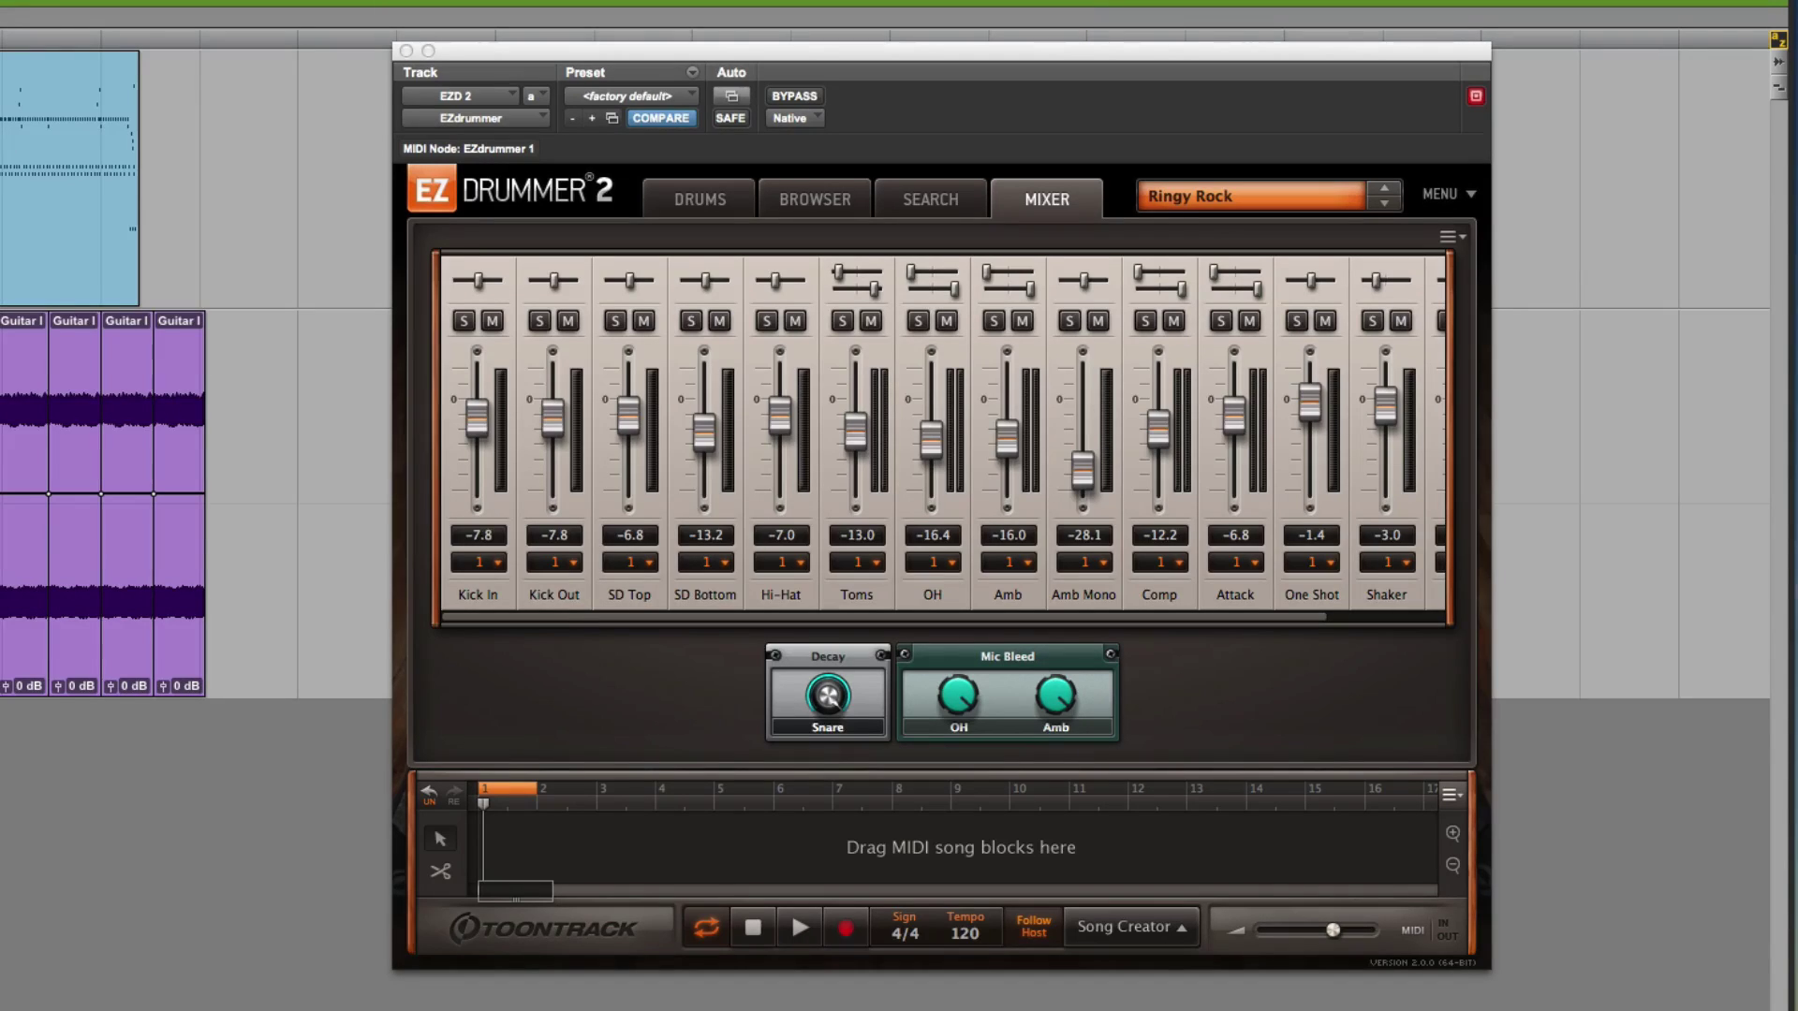
{"action": "key", "text": "space"}
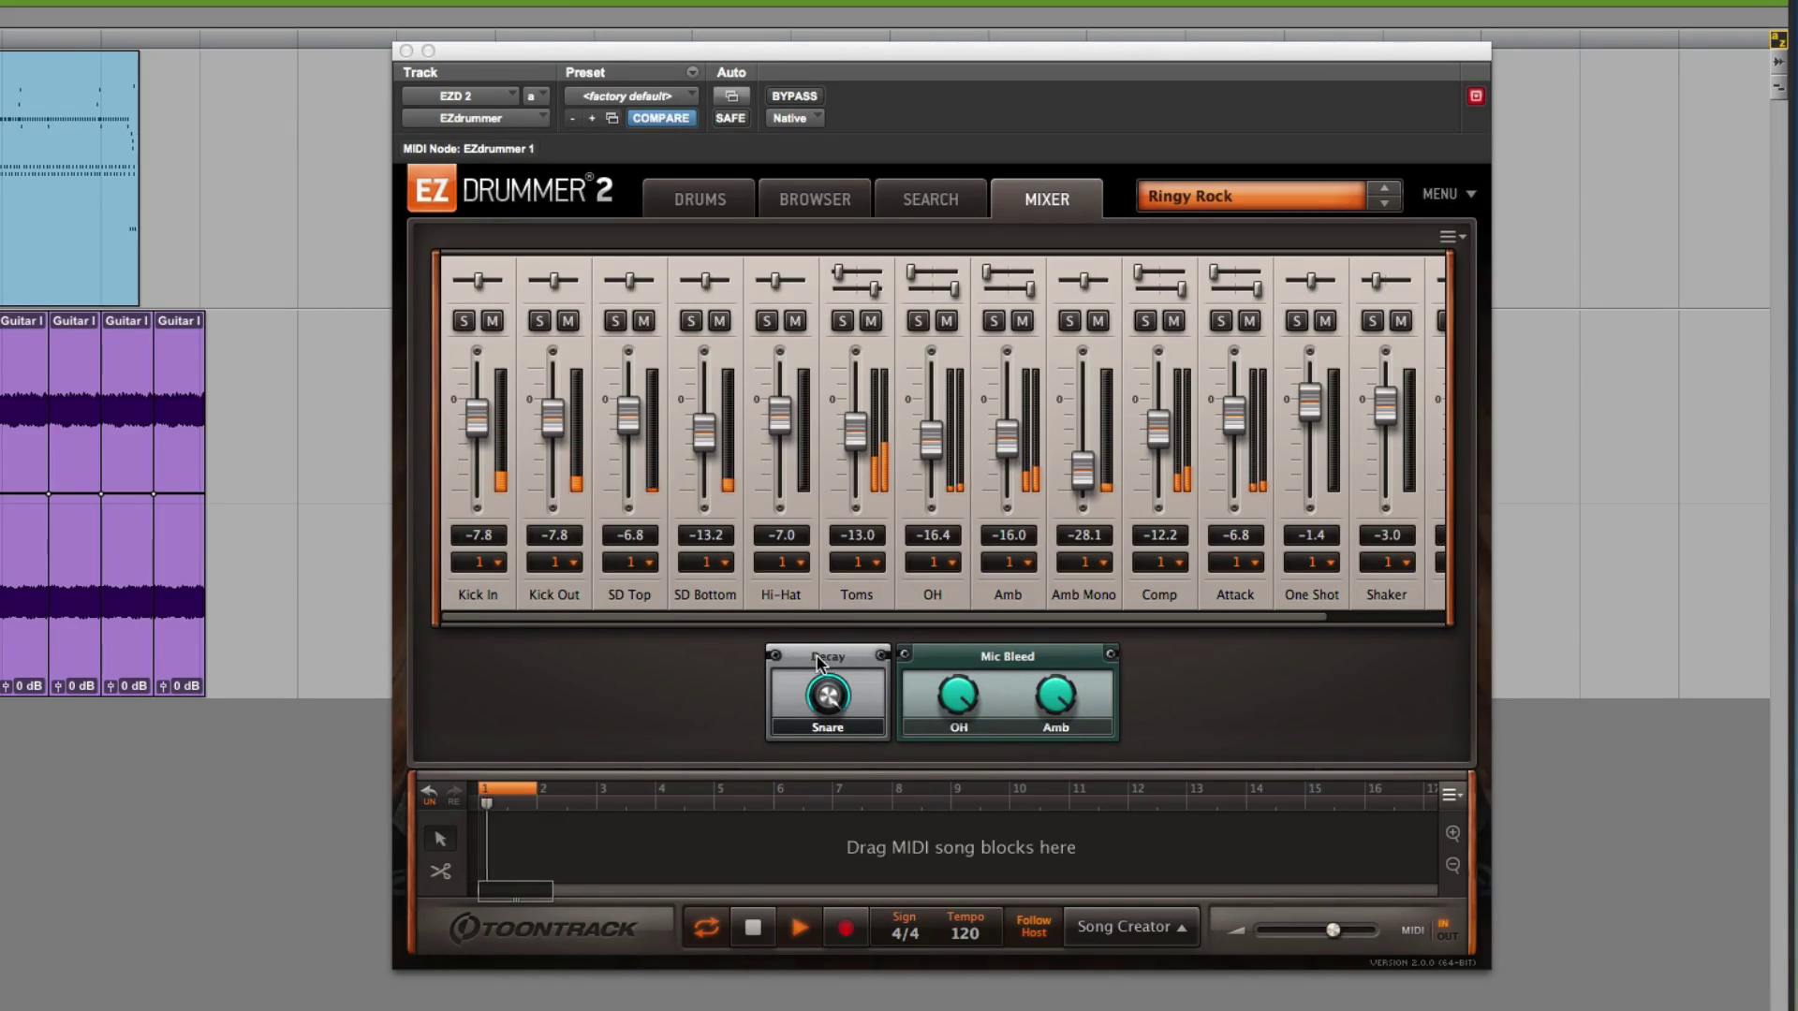
{"action": "left_click", "coordinate": [869, 667]}
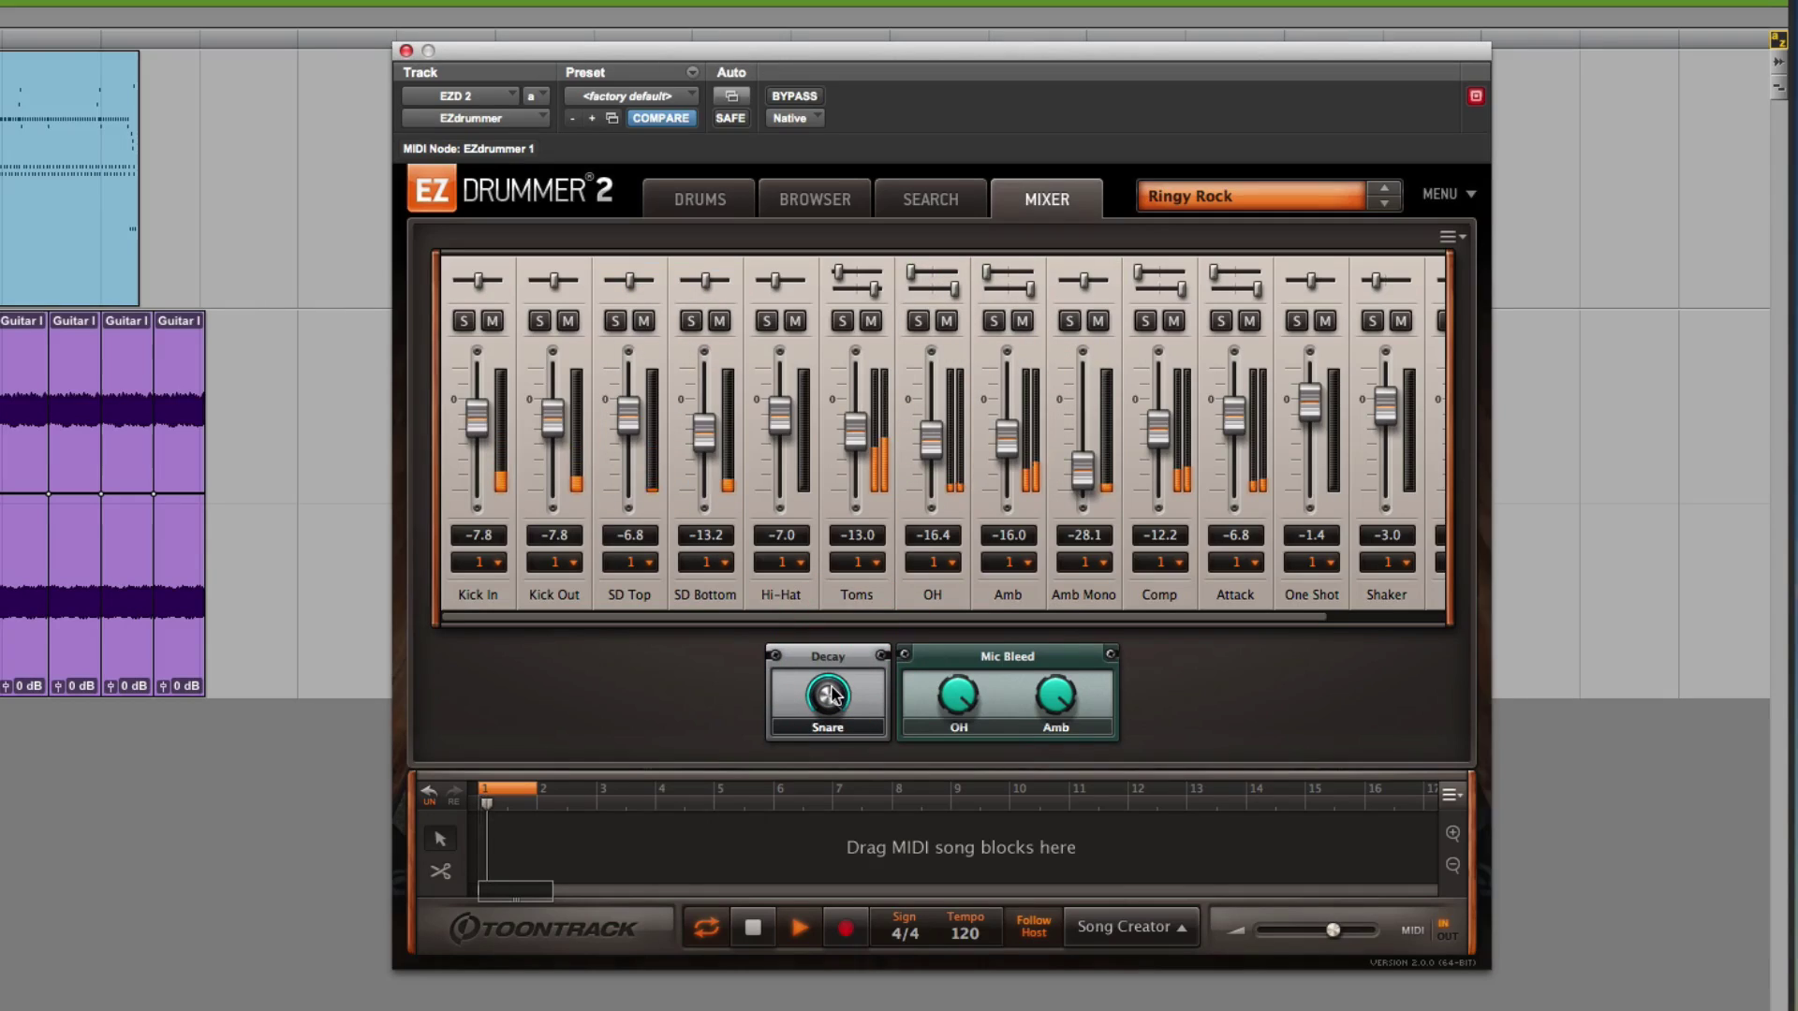
{"action": "left_click", "coordinate": [646, 599]}
{"action": "left_click", "coordinate": [557, 592]}
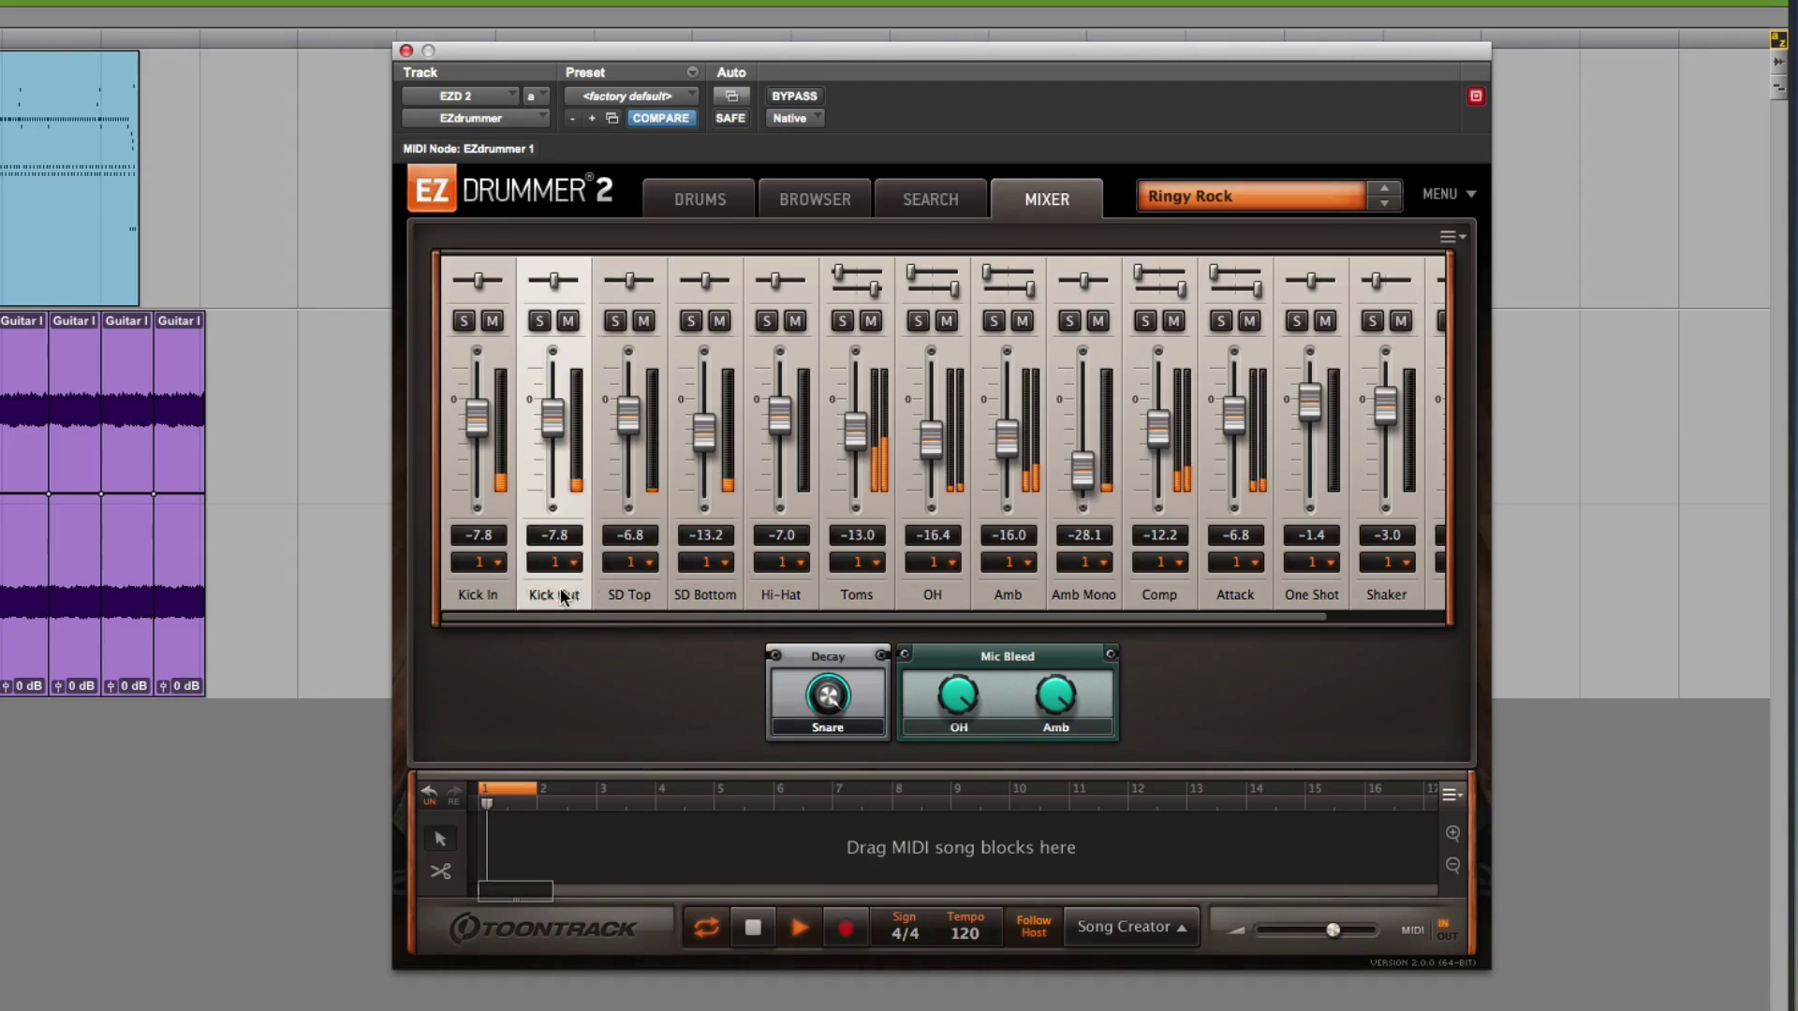
{"action": "left_click", "coordinate": [830, 719]}
{"action": "left_click_drag", "start_coordinate": [830, 719], "coordinate": [828, 862]}
{"action": "left_click_drag", "start_coordinate": [962, 698], "coordinate": [951, 798]}
{"action": "mouse_move", "coordinate": [1053, 717]}
{"action": "left_mouse_down"}
{"action": "mouse_move", "coordinate": [1029, 800]}
{"action": "mouse_move", "coordinate": [1052, 729]}
{"action": "left_mouse_up"}
- Lower the mixer faders to -22.2 for Amb, -29.8 for Amb Mono, -19.4 for Comp and -15.1 for Toms
{"action": "left_click_drag", "start_coordinate": [1017, 439], "coordinate": [1081, 476]}
{"action": "left_click_drag", "start_coordinate": [1159, 429], "coordinate": [1158, 449]}
{"action": "left_click_drag", "start_coordinate": [854, 429], "coordinate": [854, 441]}
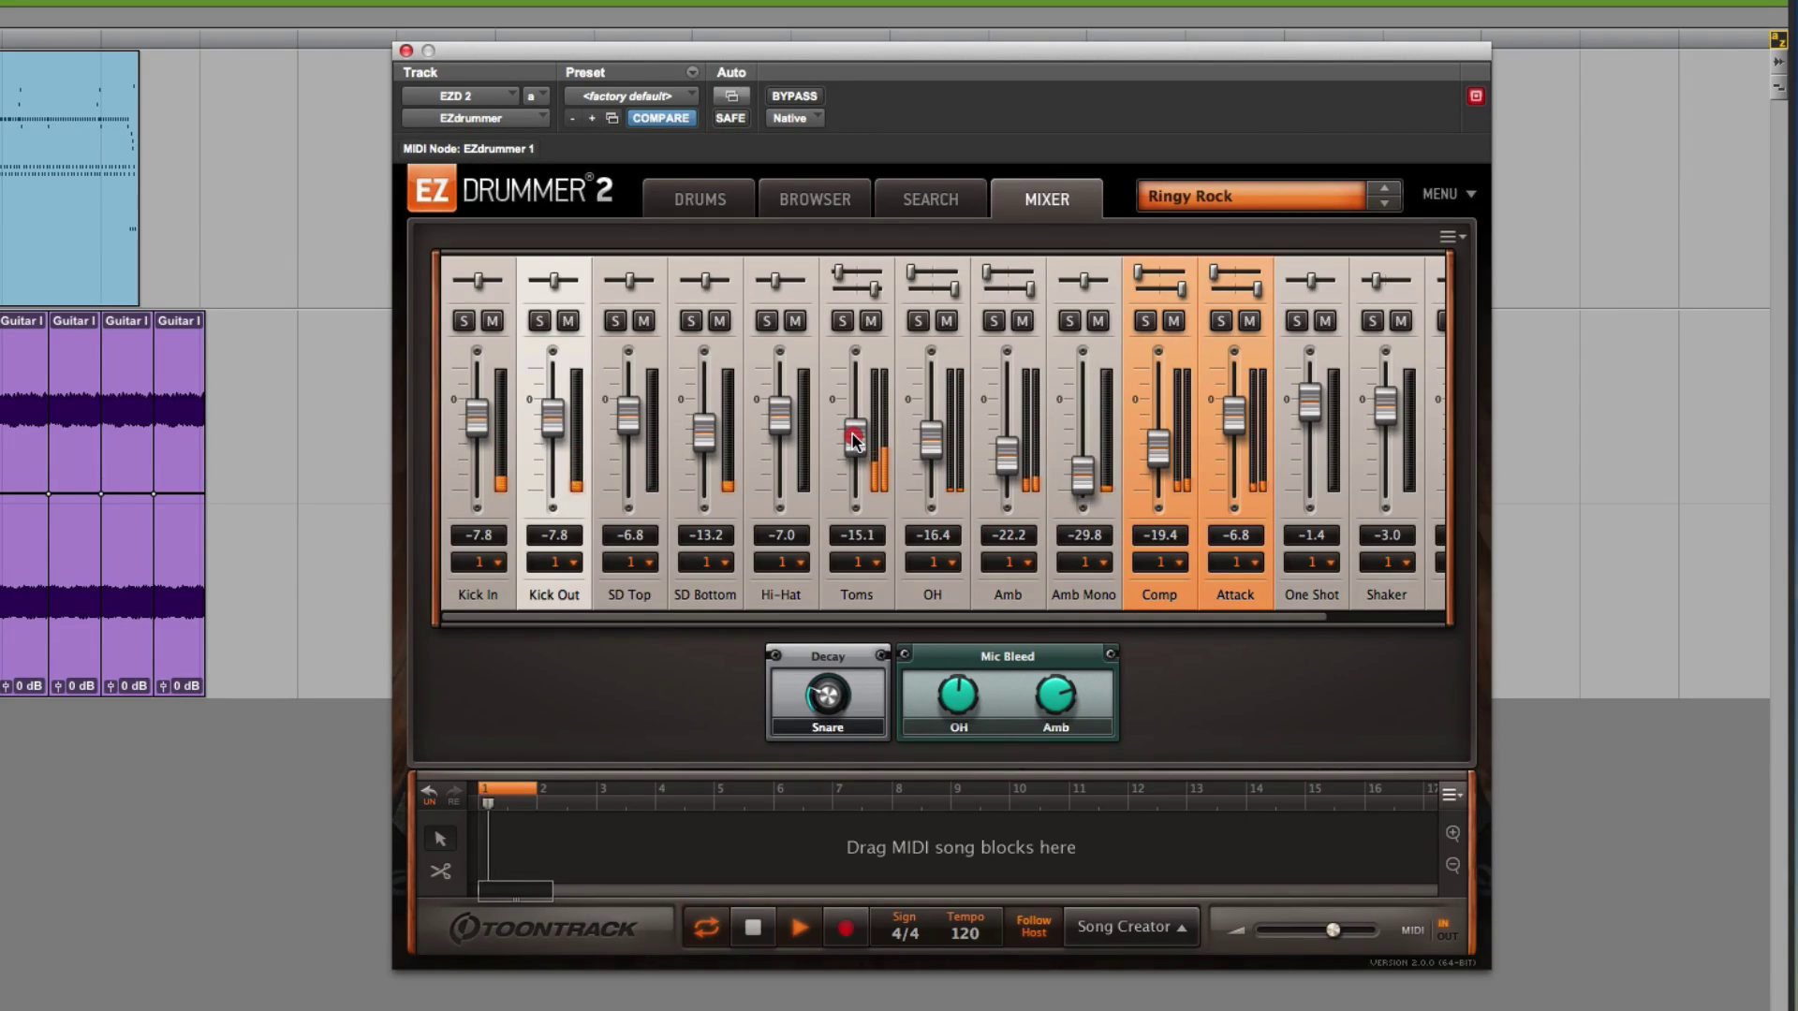
{"action": "left_click", "coordinate": [854, 435]}
- Rebalance the room sound with more Snare decay, 83.0% Amb mic bleed and the Amb Mono fader at -14.1
{"action": "left_click_drag", "start_coordinate": [818, 712], "coordinate": [839, 665]}
{"action": "left_click", "coordinate": [1065, 680]}
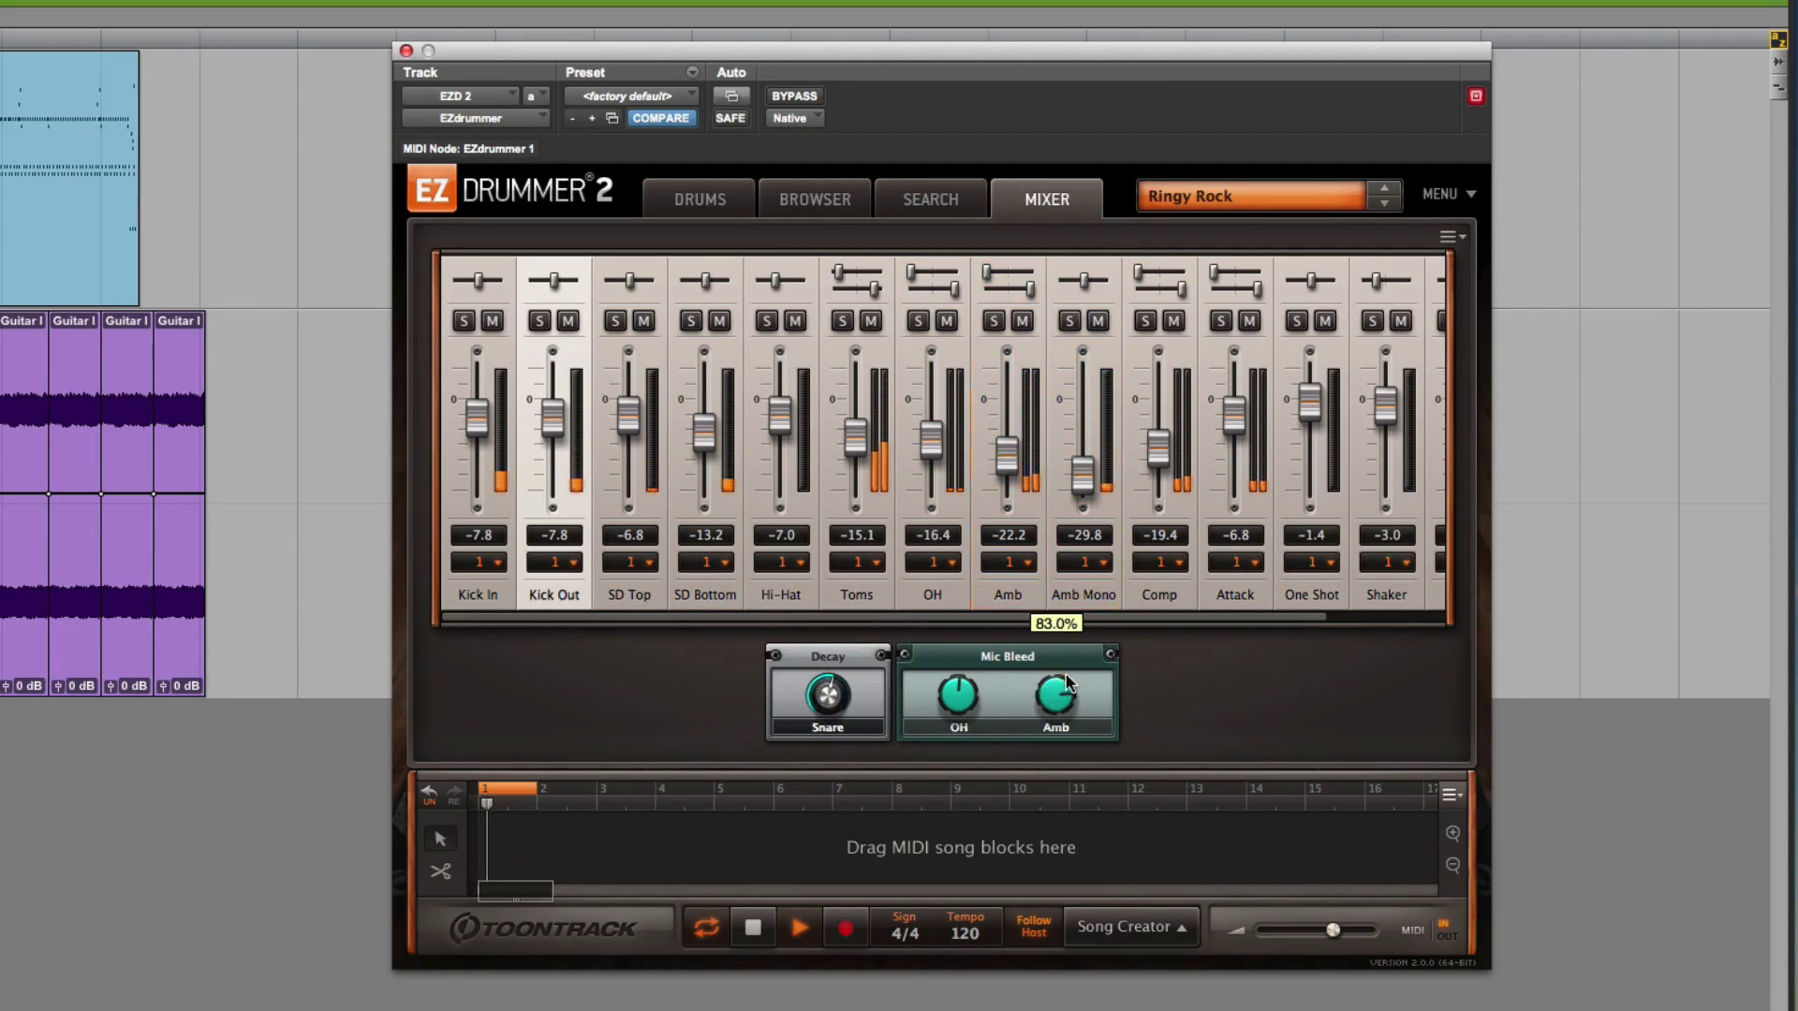
{"action": "left_click_drag", "start_coordinate": [1082, 474], "coordinate": [1089, 433]}
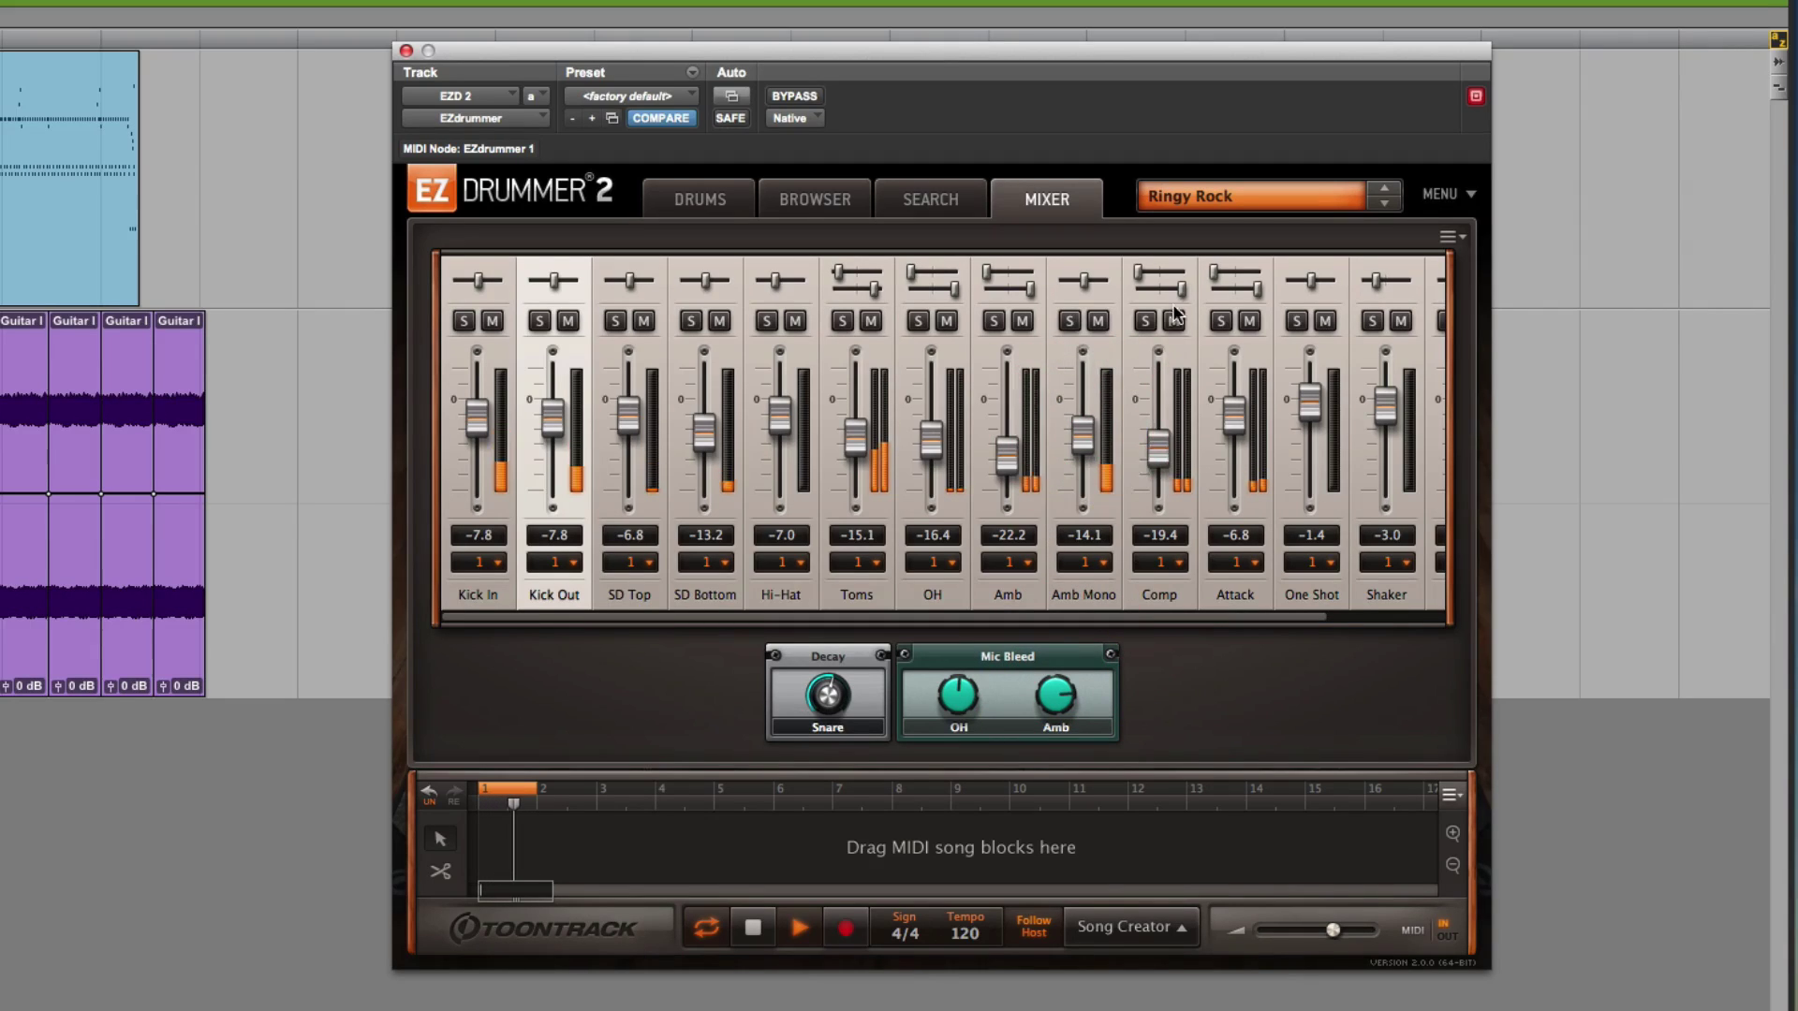
- Load the Basic preset from EZdrummer 2 Vintage, resume playback and advance to the Dirty Rock preset
{"action": "left_click", "coordinate": [1287, 196]}
{"action": "mouse_move", "coordinate": [1255, 165]}
{"action": "left_click", "coordinate": [1452, 251]}
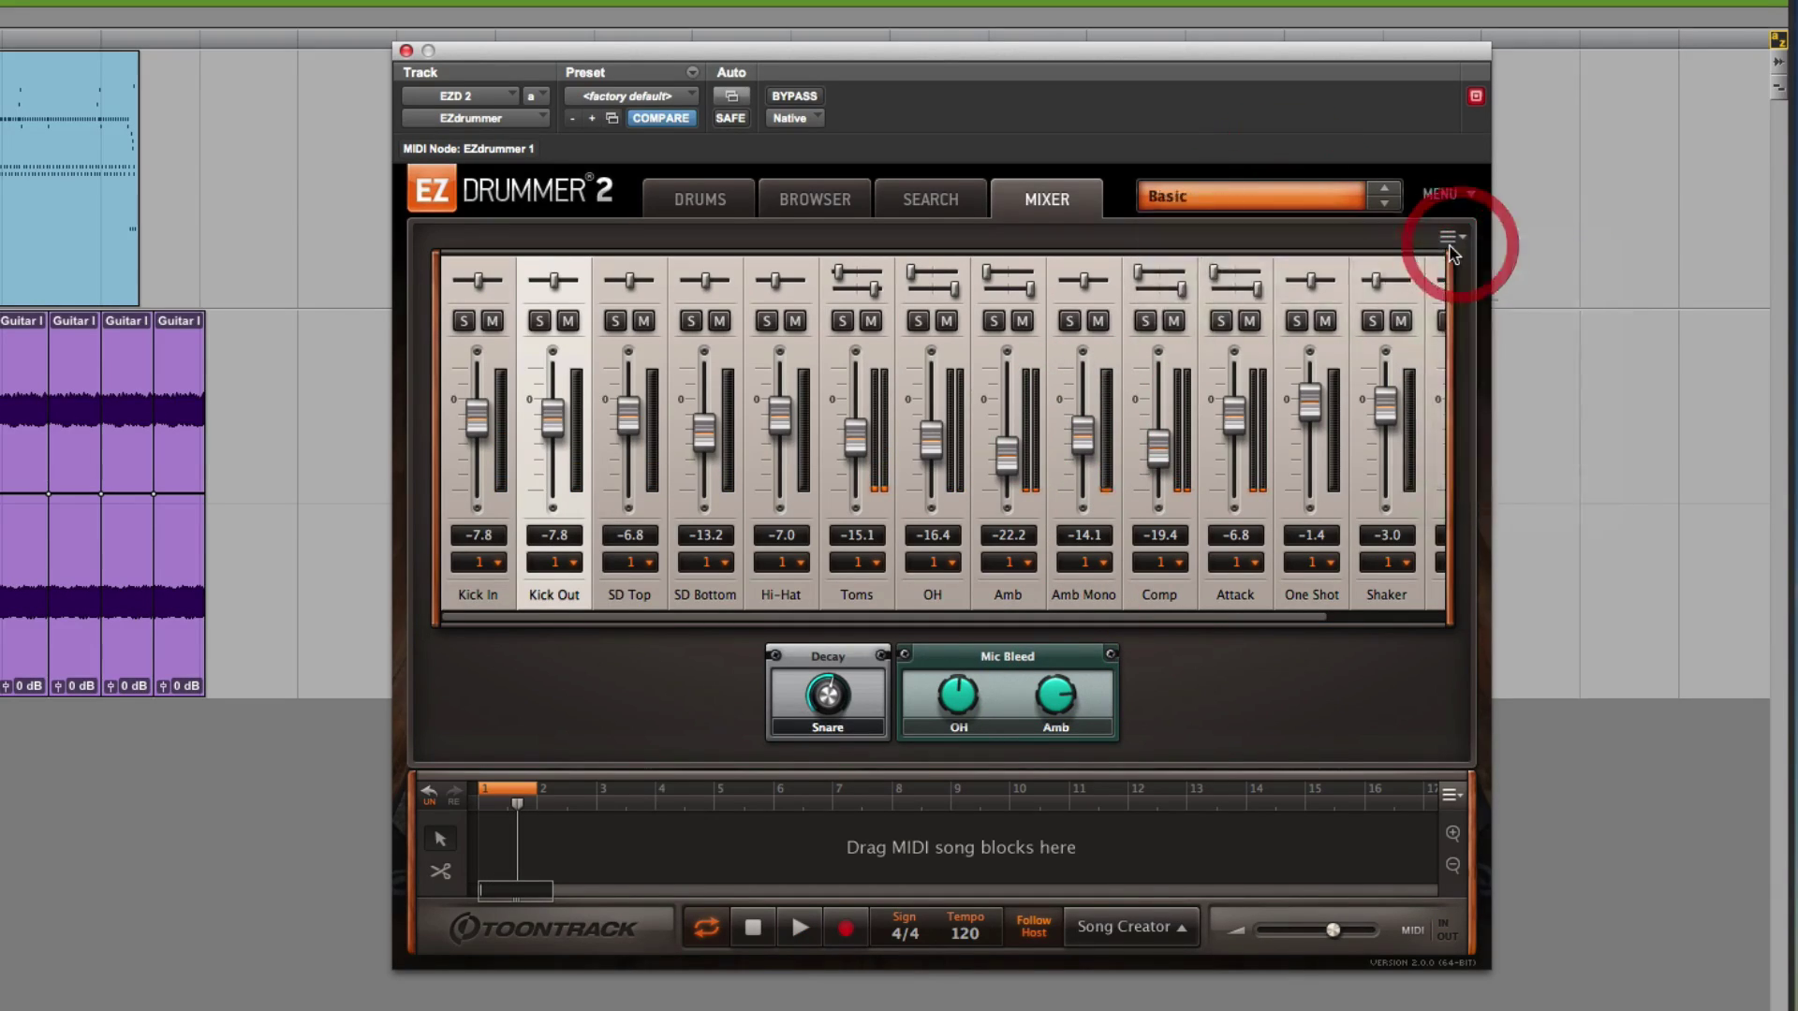
{"action": "key", "text": "space"}
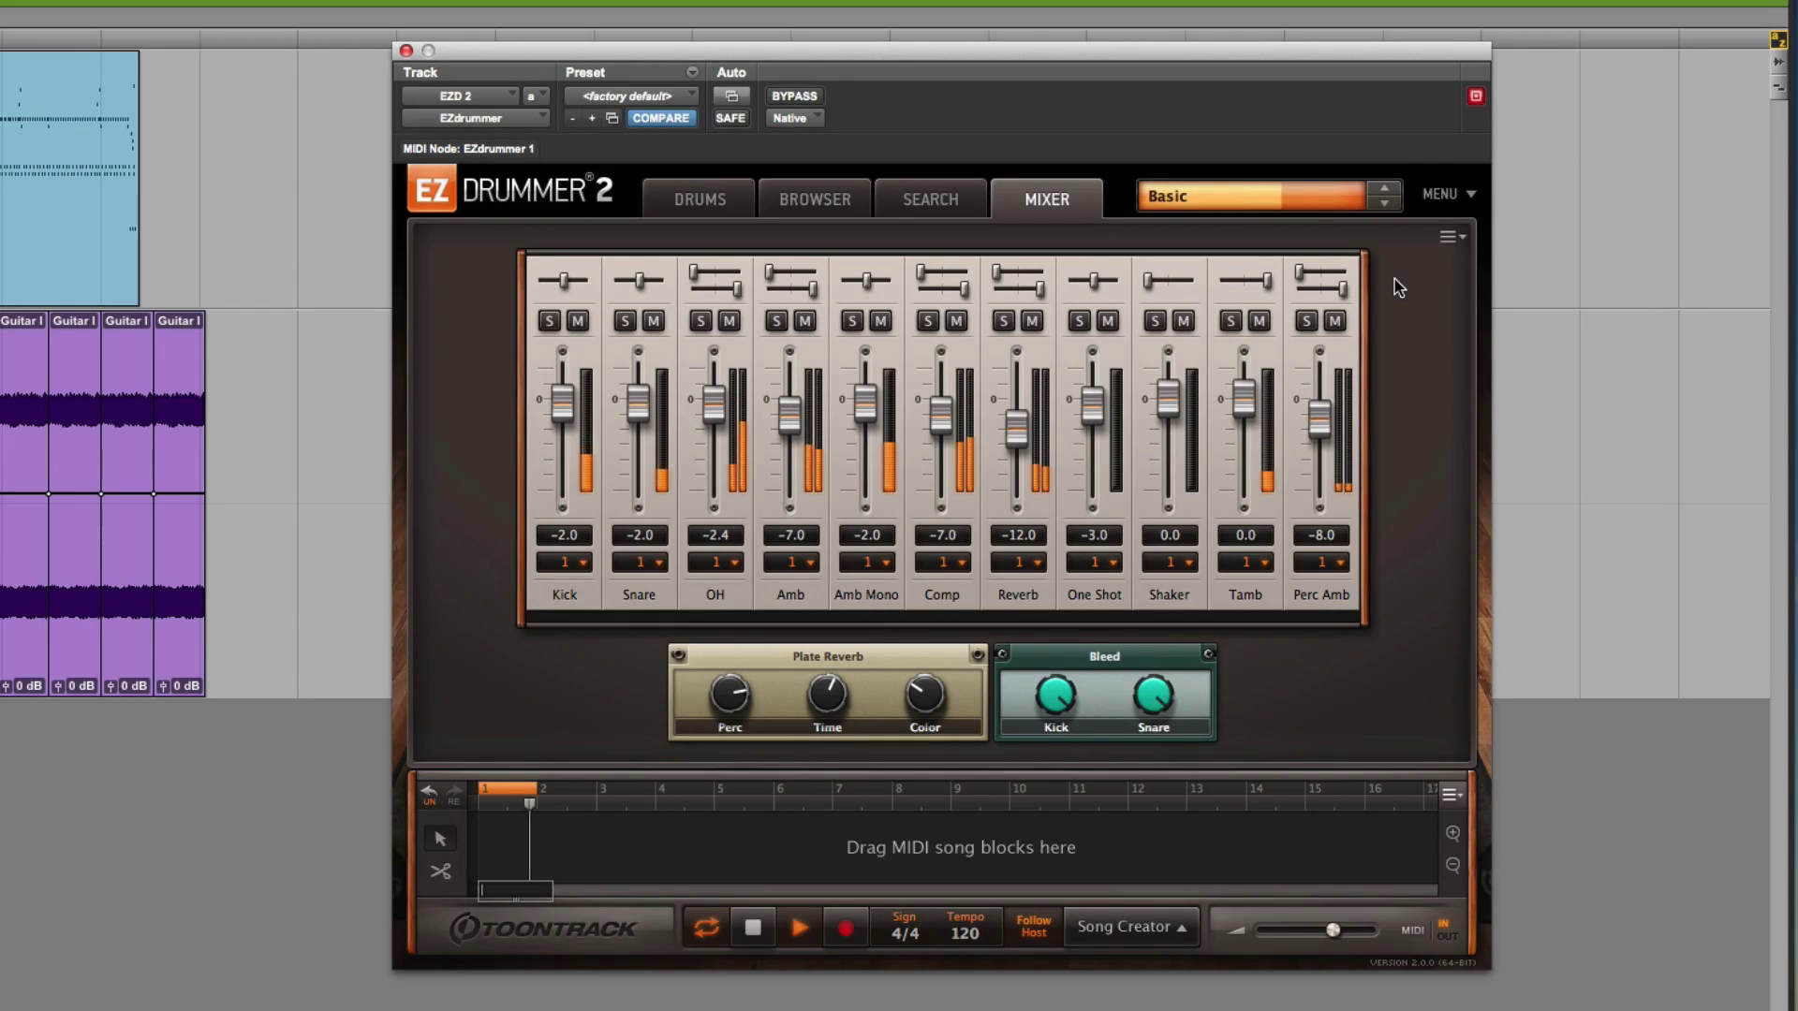
{"action": "left_click", "coordinate": [1383, 202]}
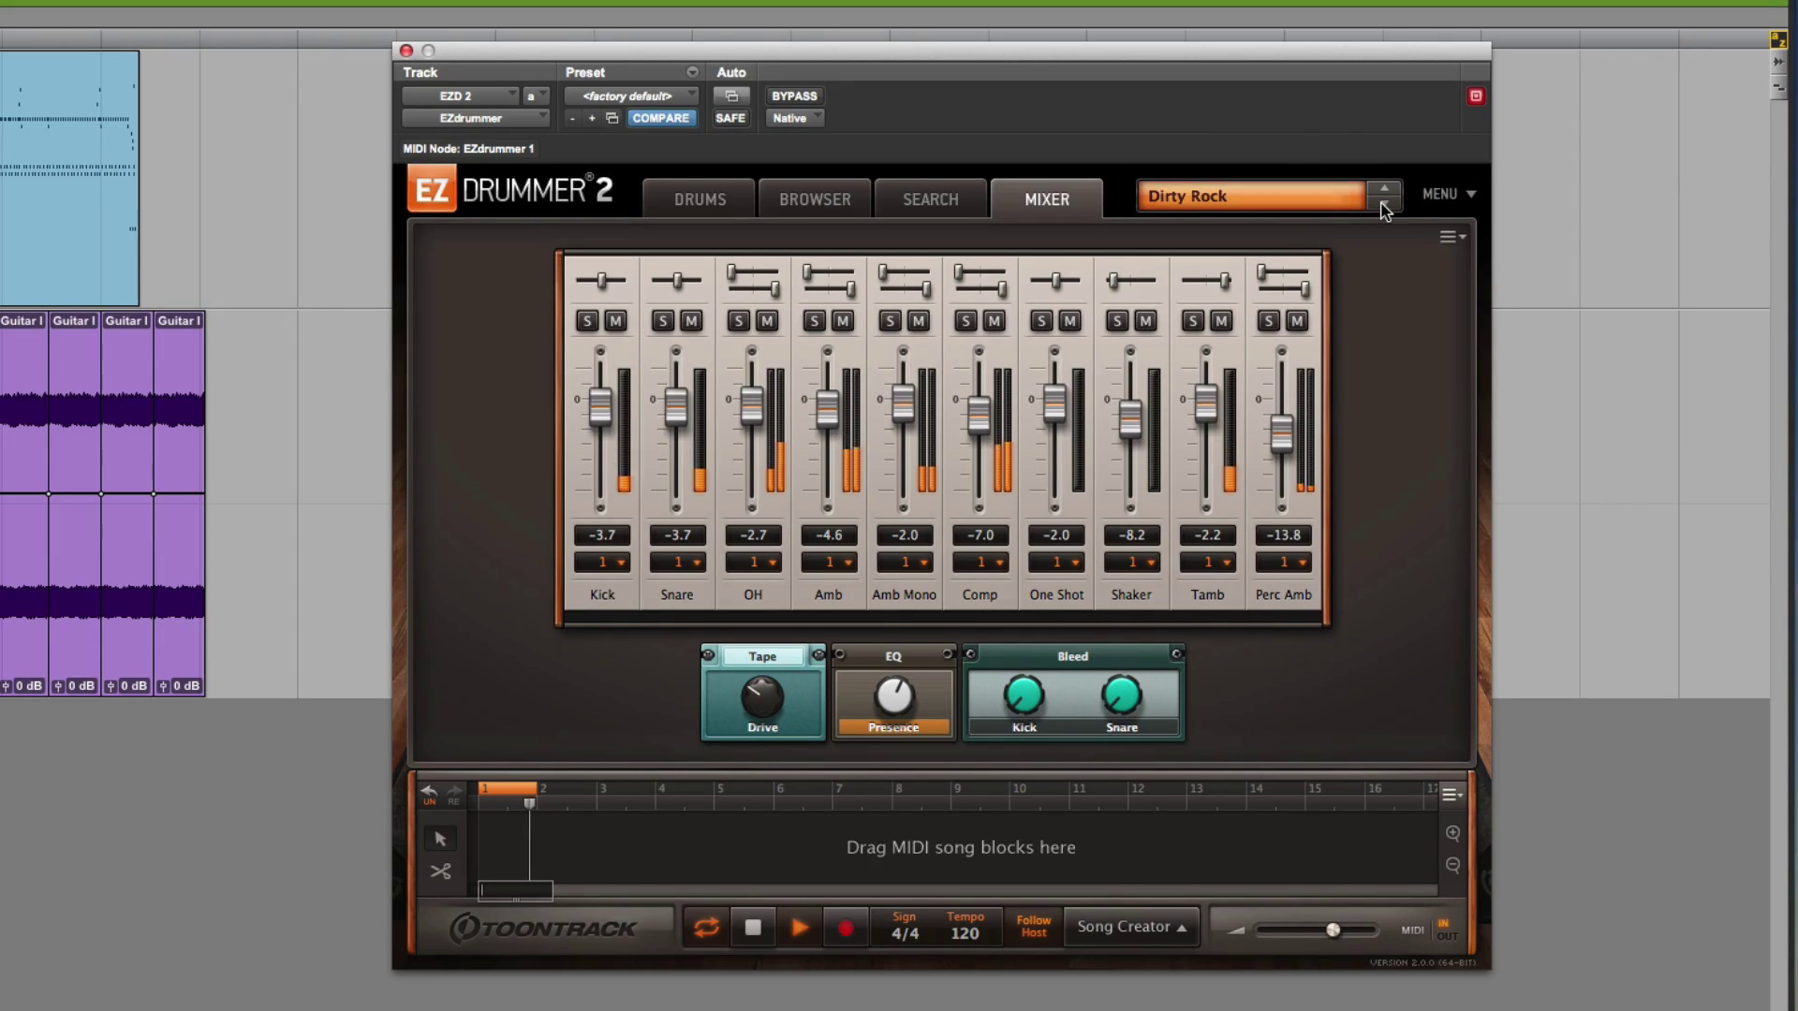
- While the arrangement plays, raise Dirty Rock's EQ Presence to about 73.5% and turn it well down again
{"action": "key", "text": "space"}
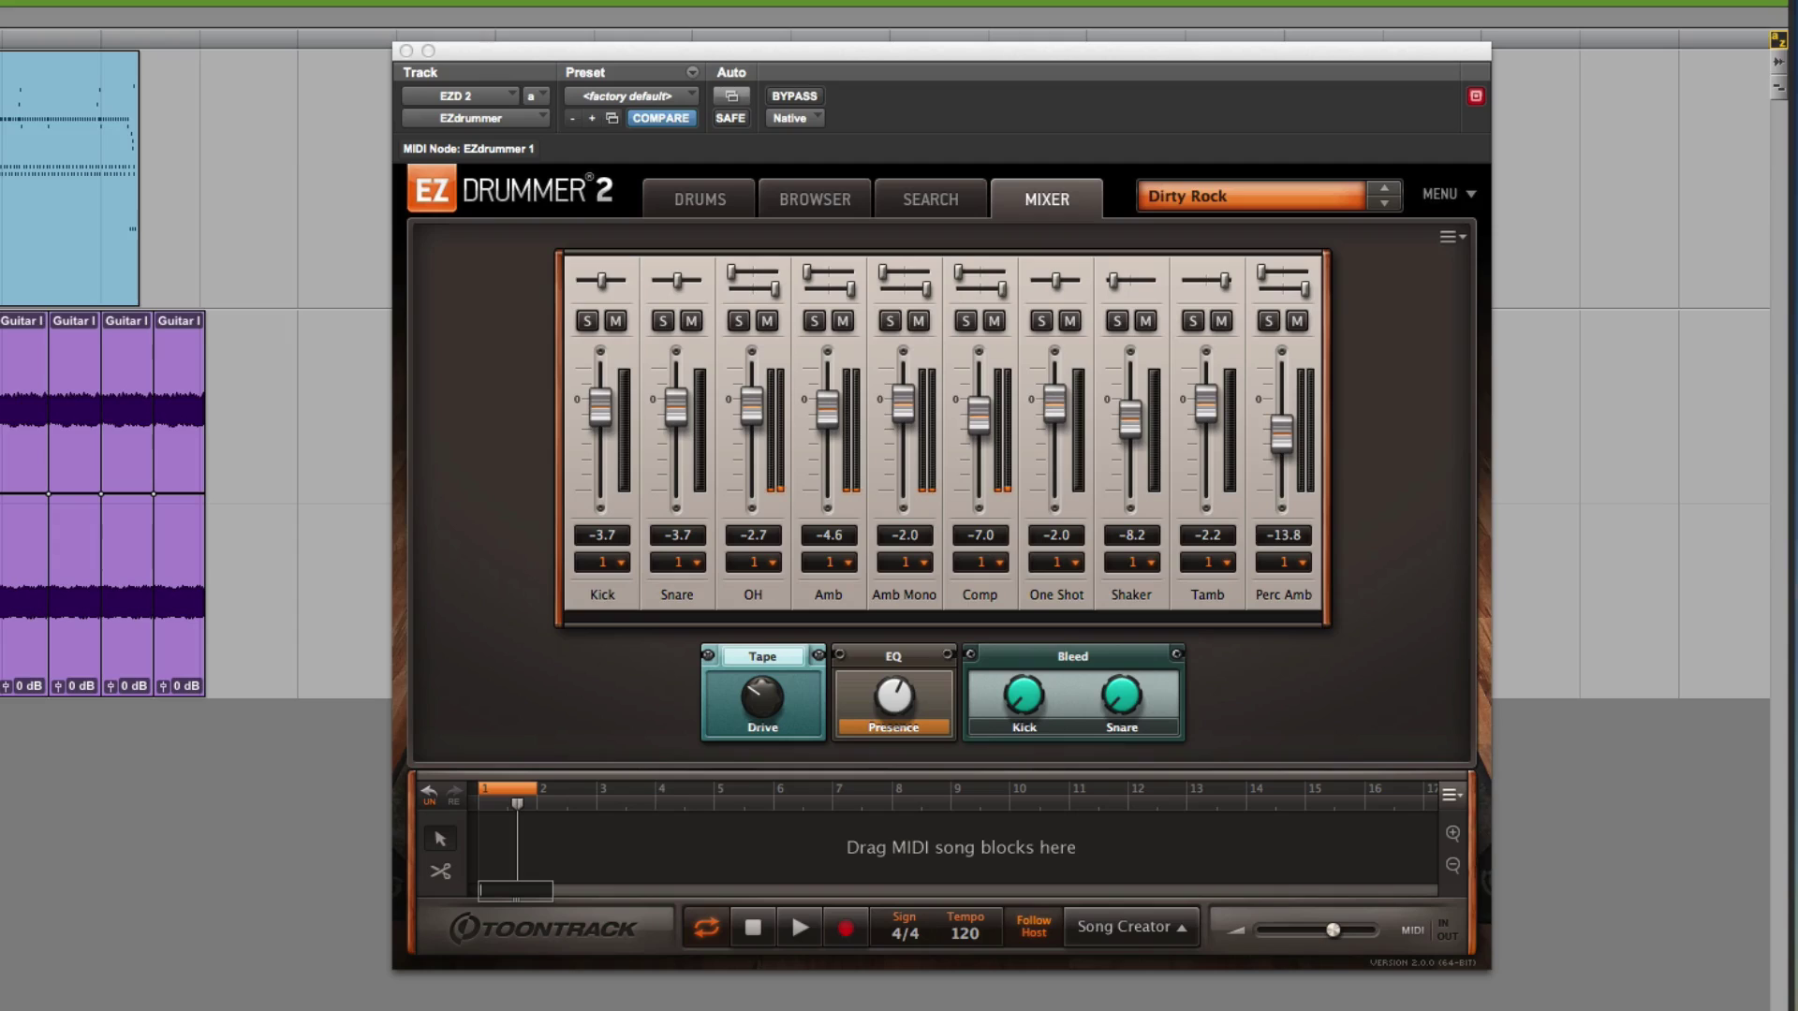
{"action": "key", "text": "space"}
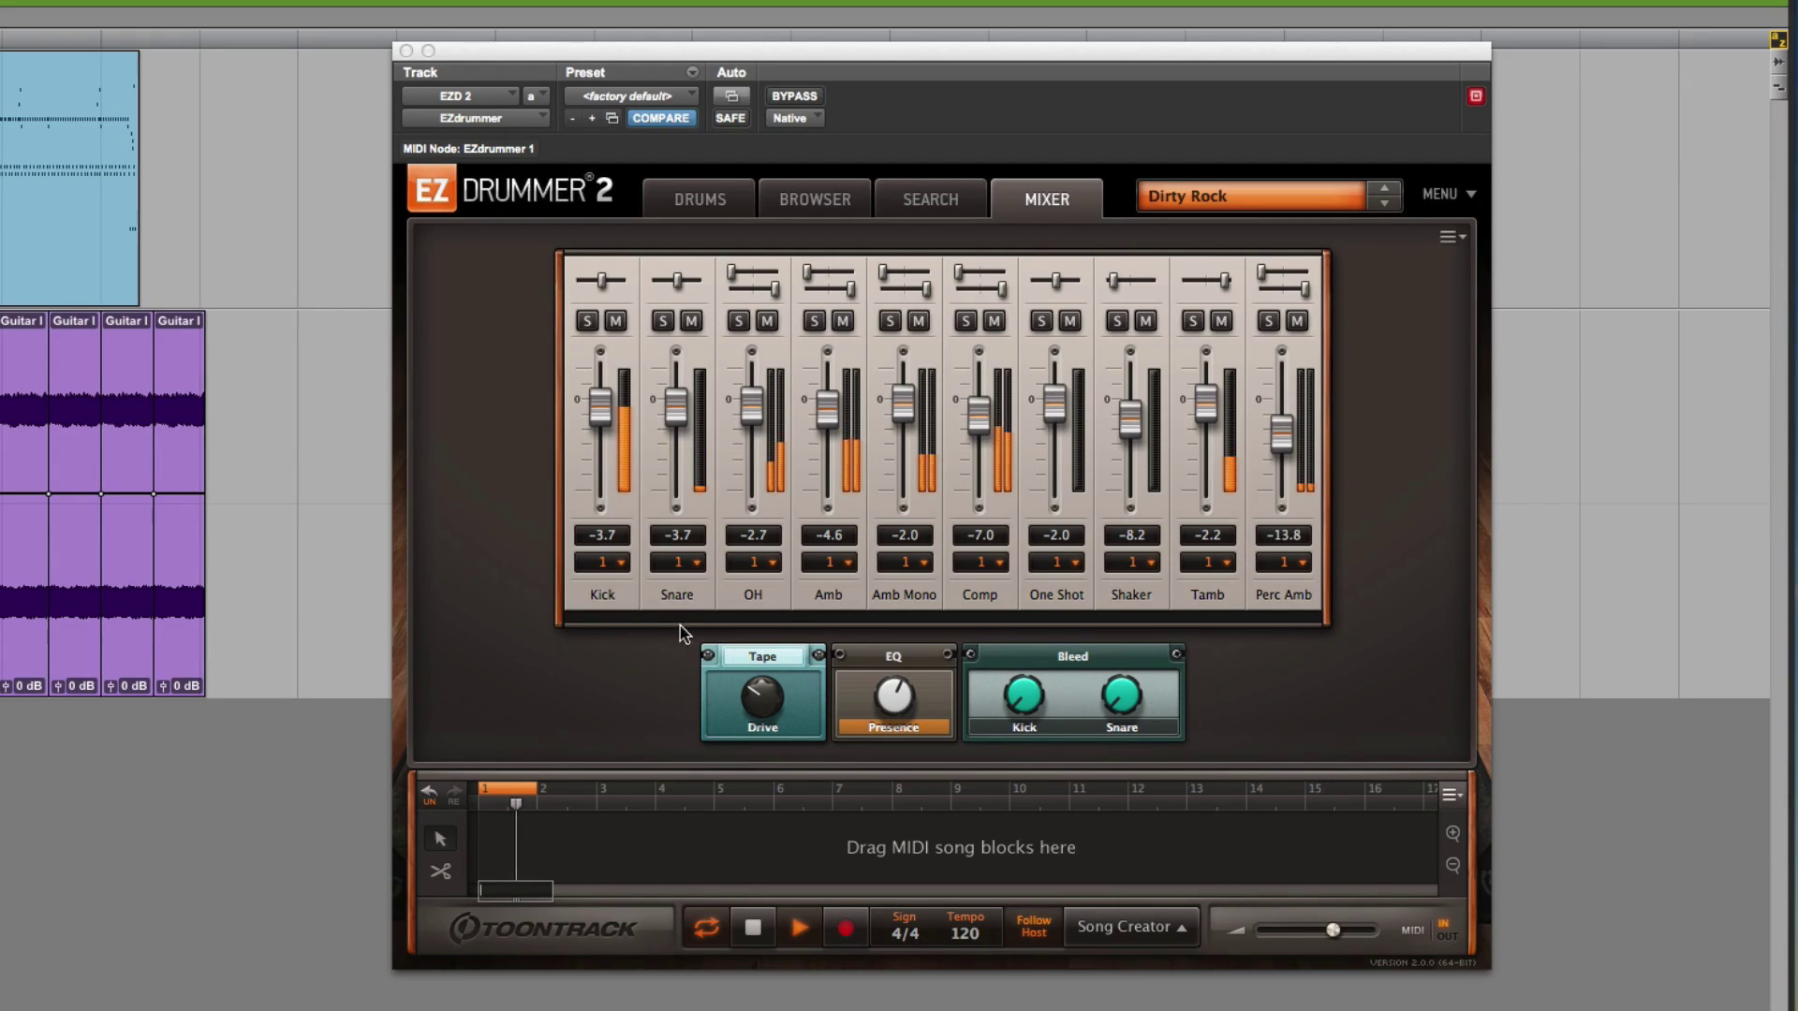
{"action": "left_click", "coordinate": [893, 697]}
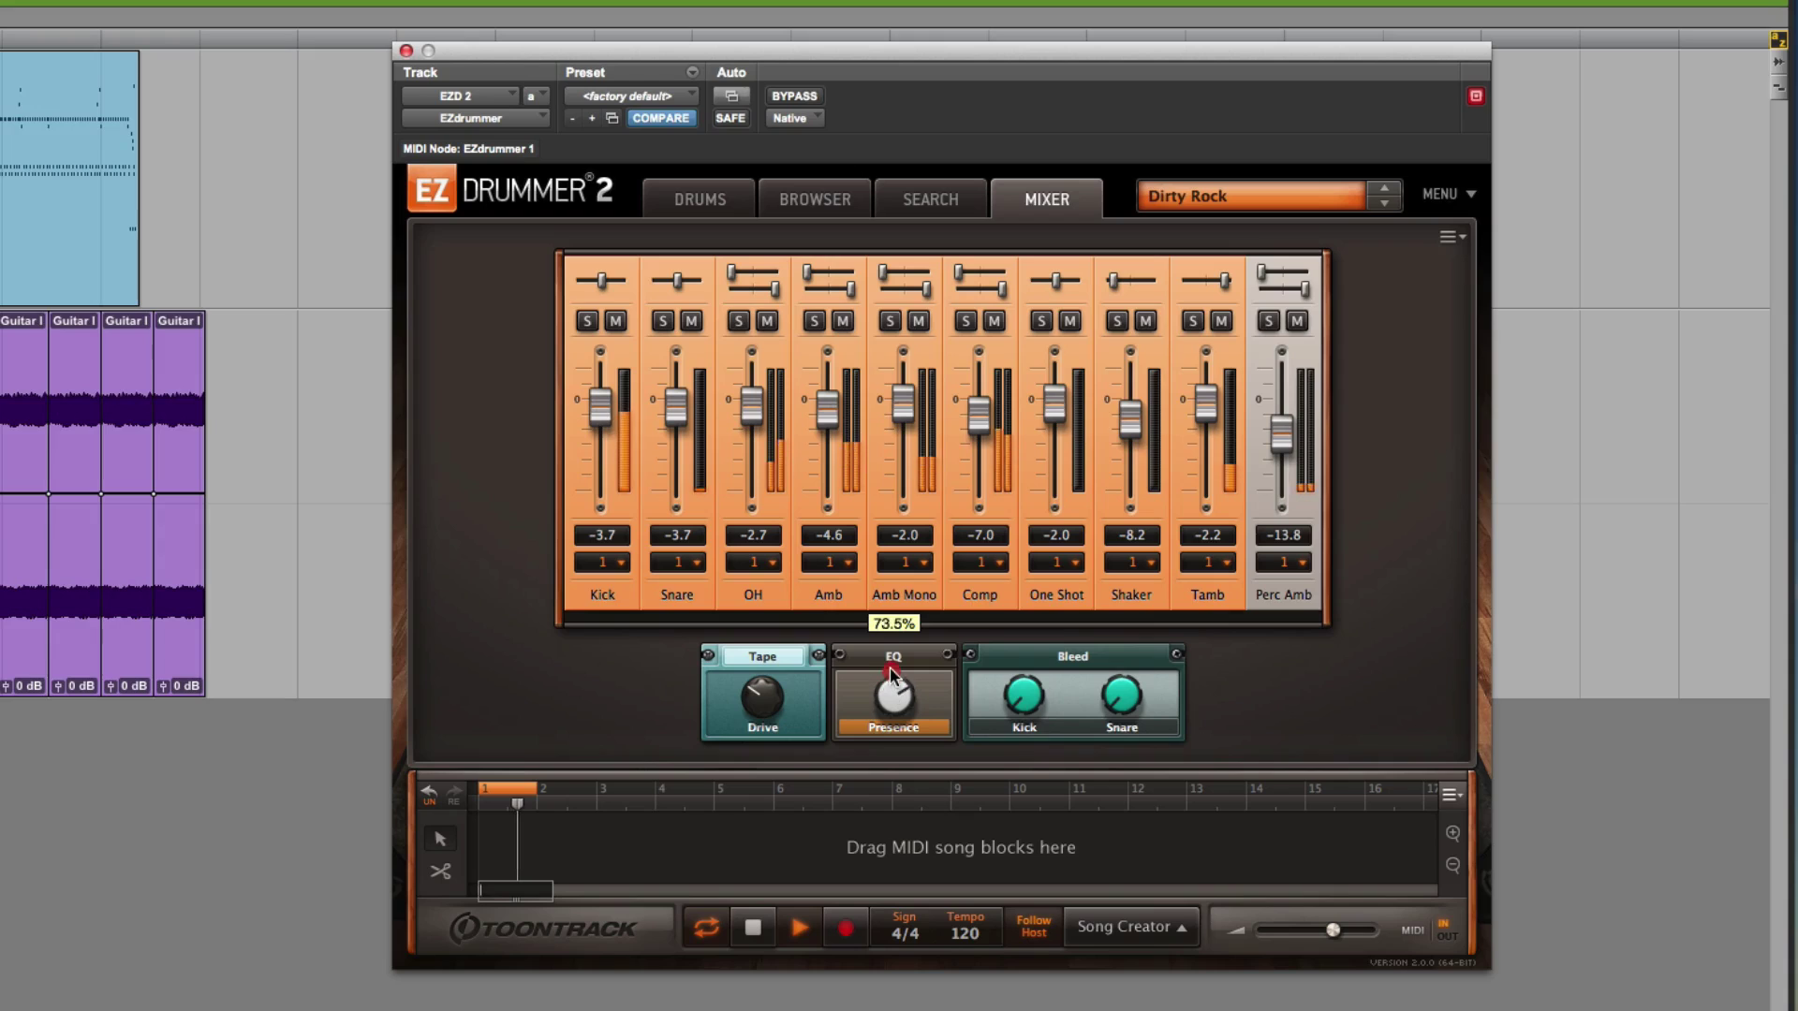
{"action": "left_click_drag", "start_coordinate": [892, 660], "coordinate": [883, 785]}
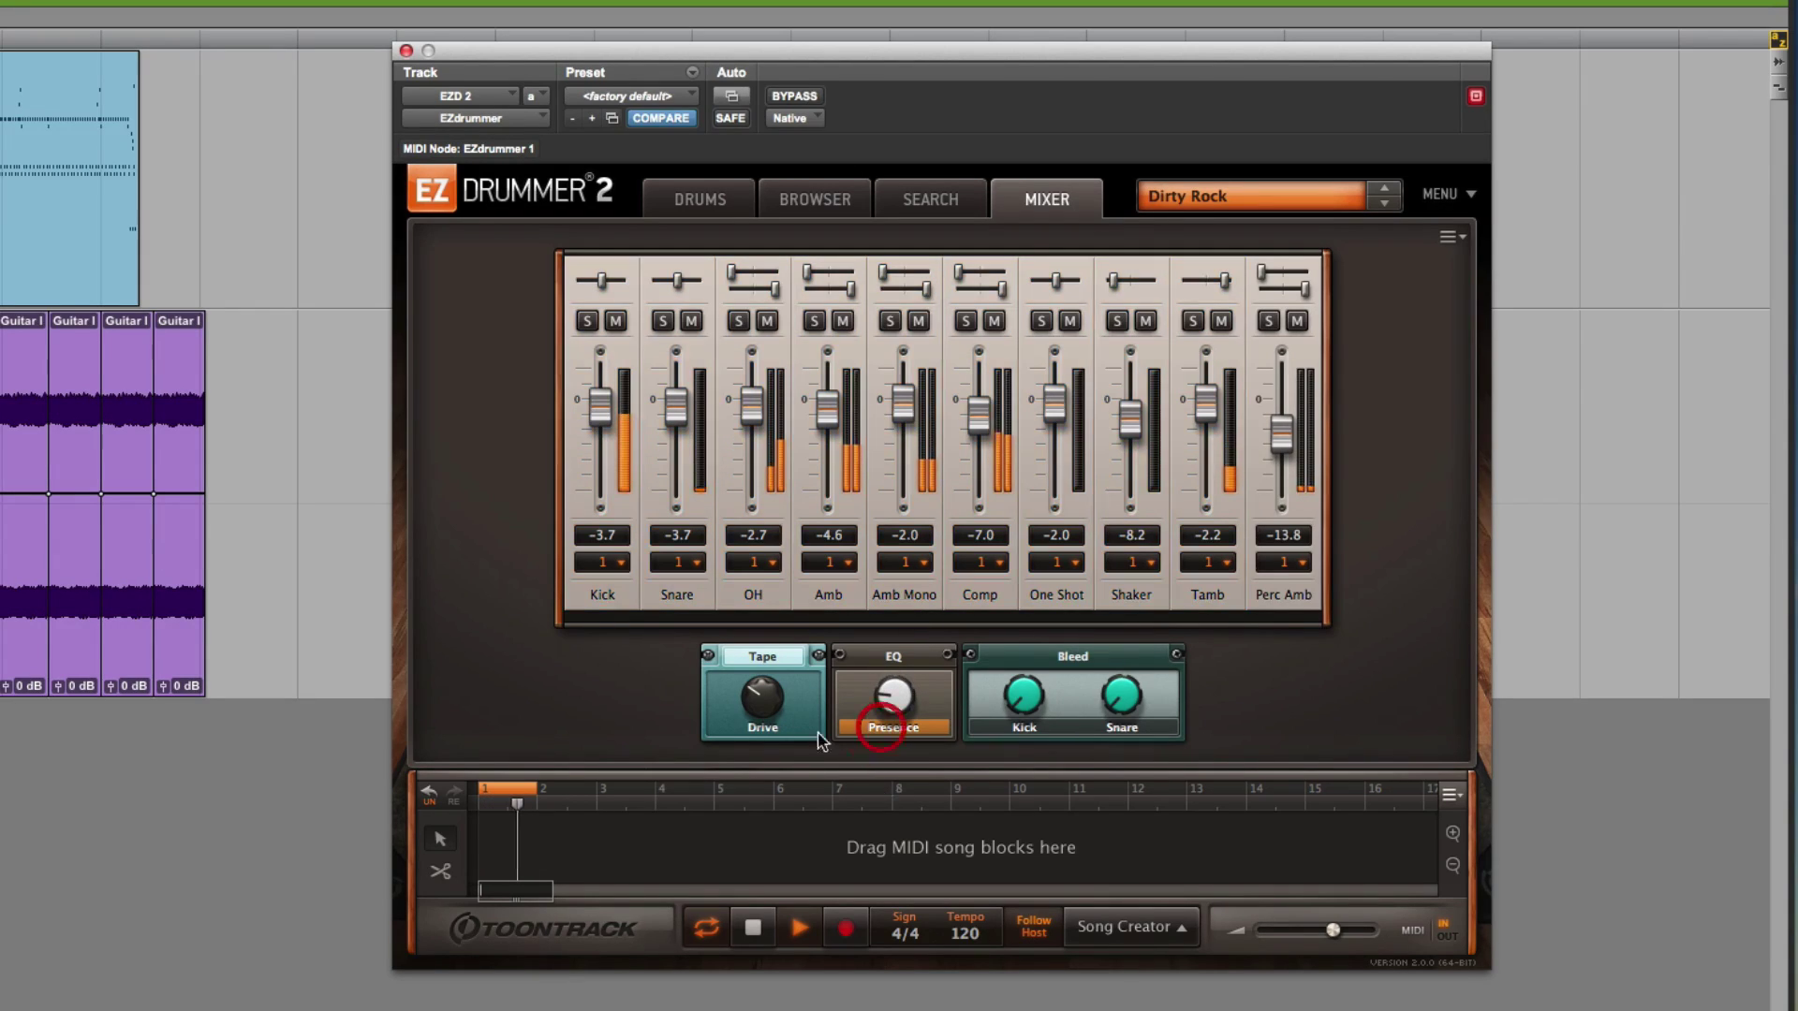
- Lower the Tape Drive, adjust the Snare bleed, set OH to -10.3, Amb to -15.1, Amb Mono to -12.7 and Comp to -5.6, and stop playback
{"action": "mouse_move", "coordinate": [763, 713]}
{"action": "left_mouse_down"}
{"action": "mouse_move", "coordinate": [789, 614]}
{"action": "mouse_move", "coordinate": [773, 777]}
{"action": "mouse_move", "coordinate": [756, 723]}
{"action": "left_mouse_up"}
{"action": "left_click_drag", "start_coordinate": [1121, 698], "coordinate": [1142, 646]}
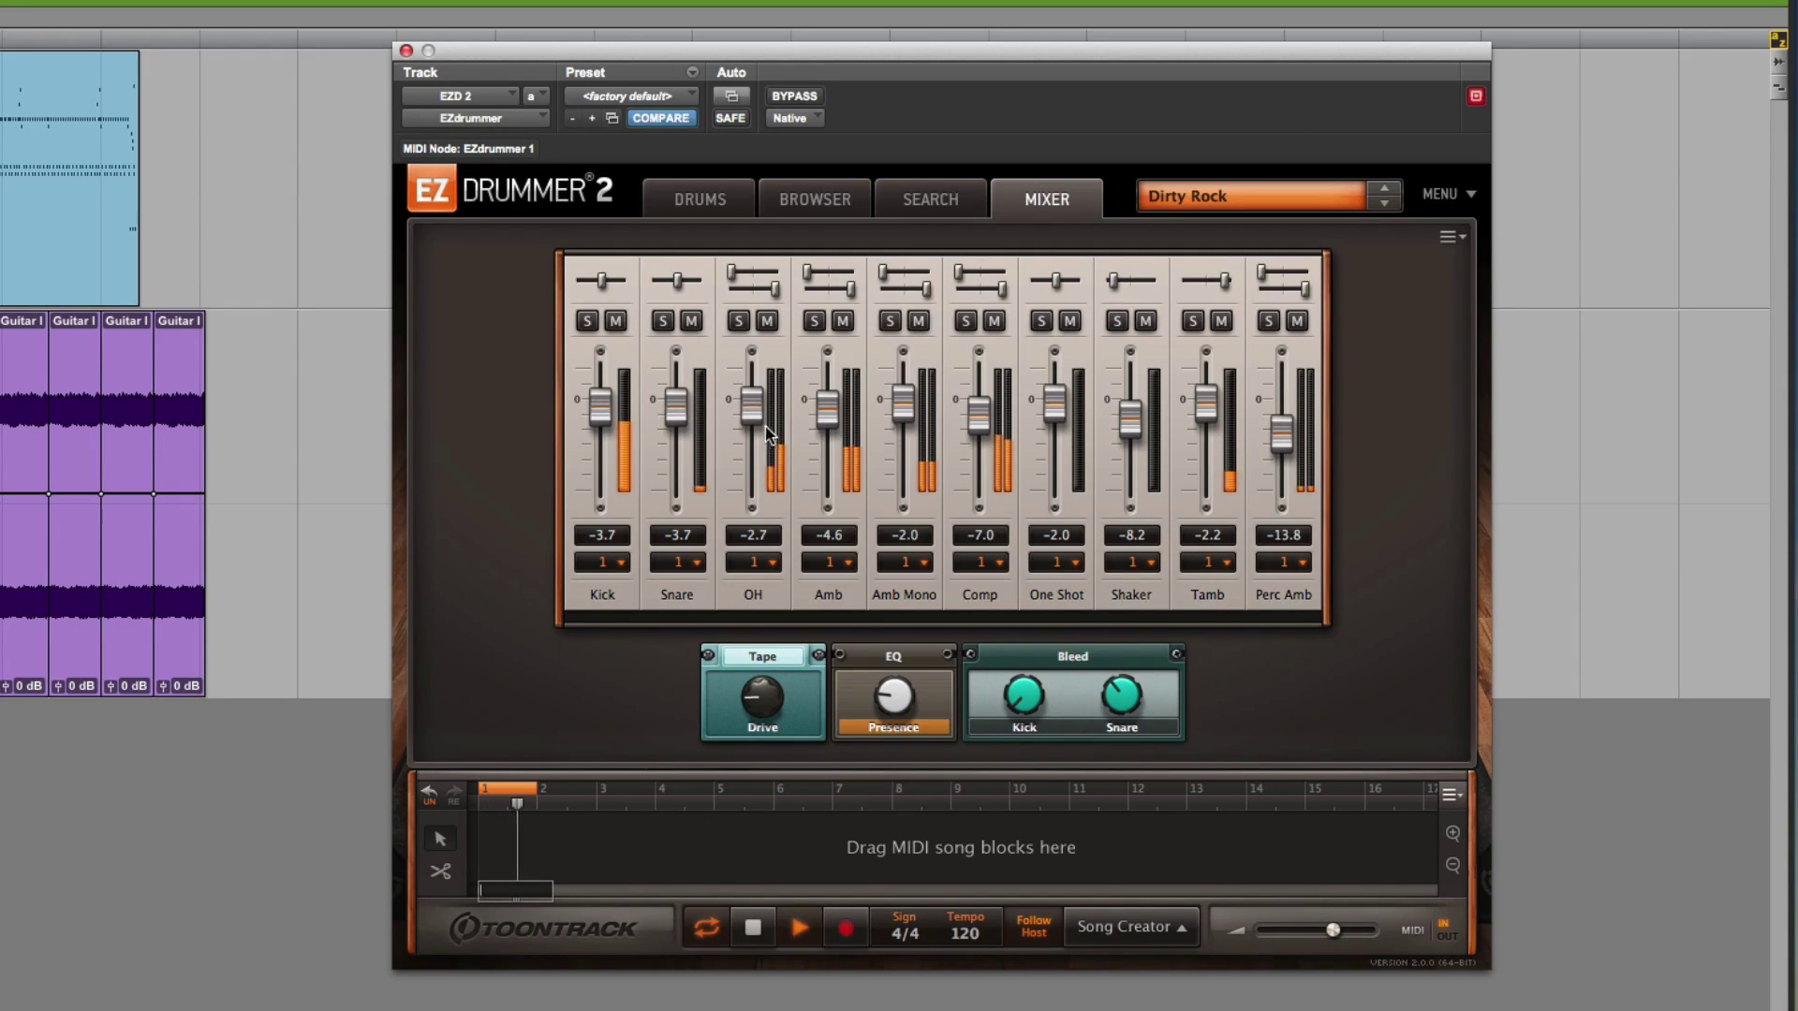
{"action": "left_click_drag", "start_coordinate": [758, 433], "coordinate": [824, 449]}
{"action": "left_click_drag", "start_coordinate": [902, 404], "coordinate": [982, 415]}
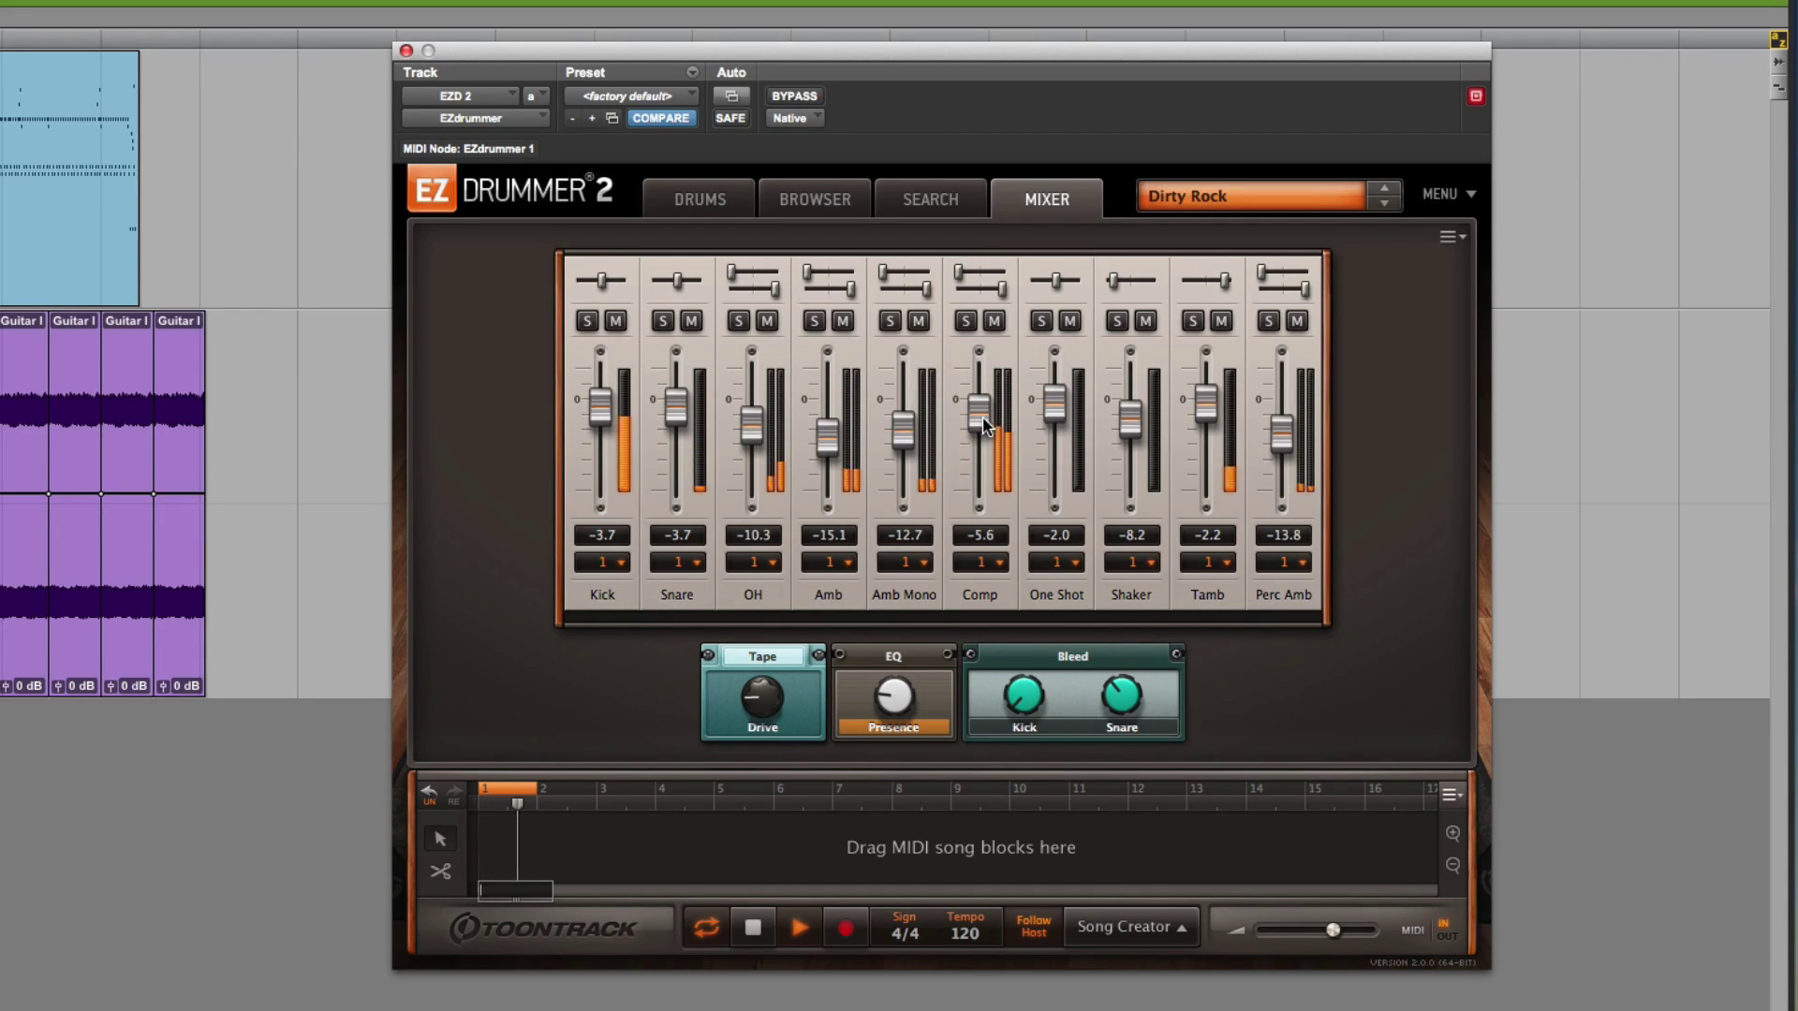
{"action": "key", "text": "space"}
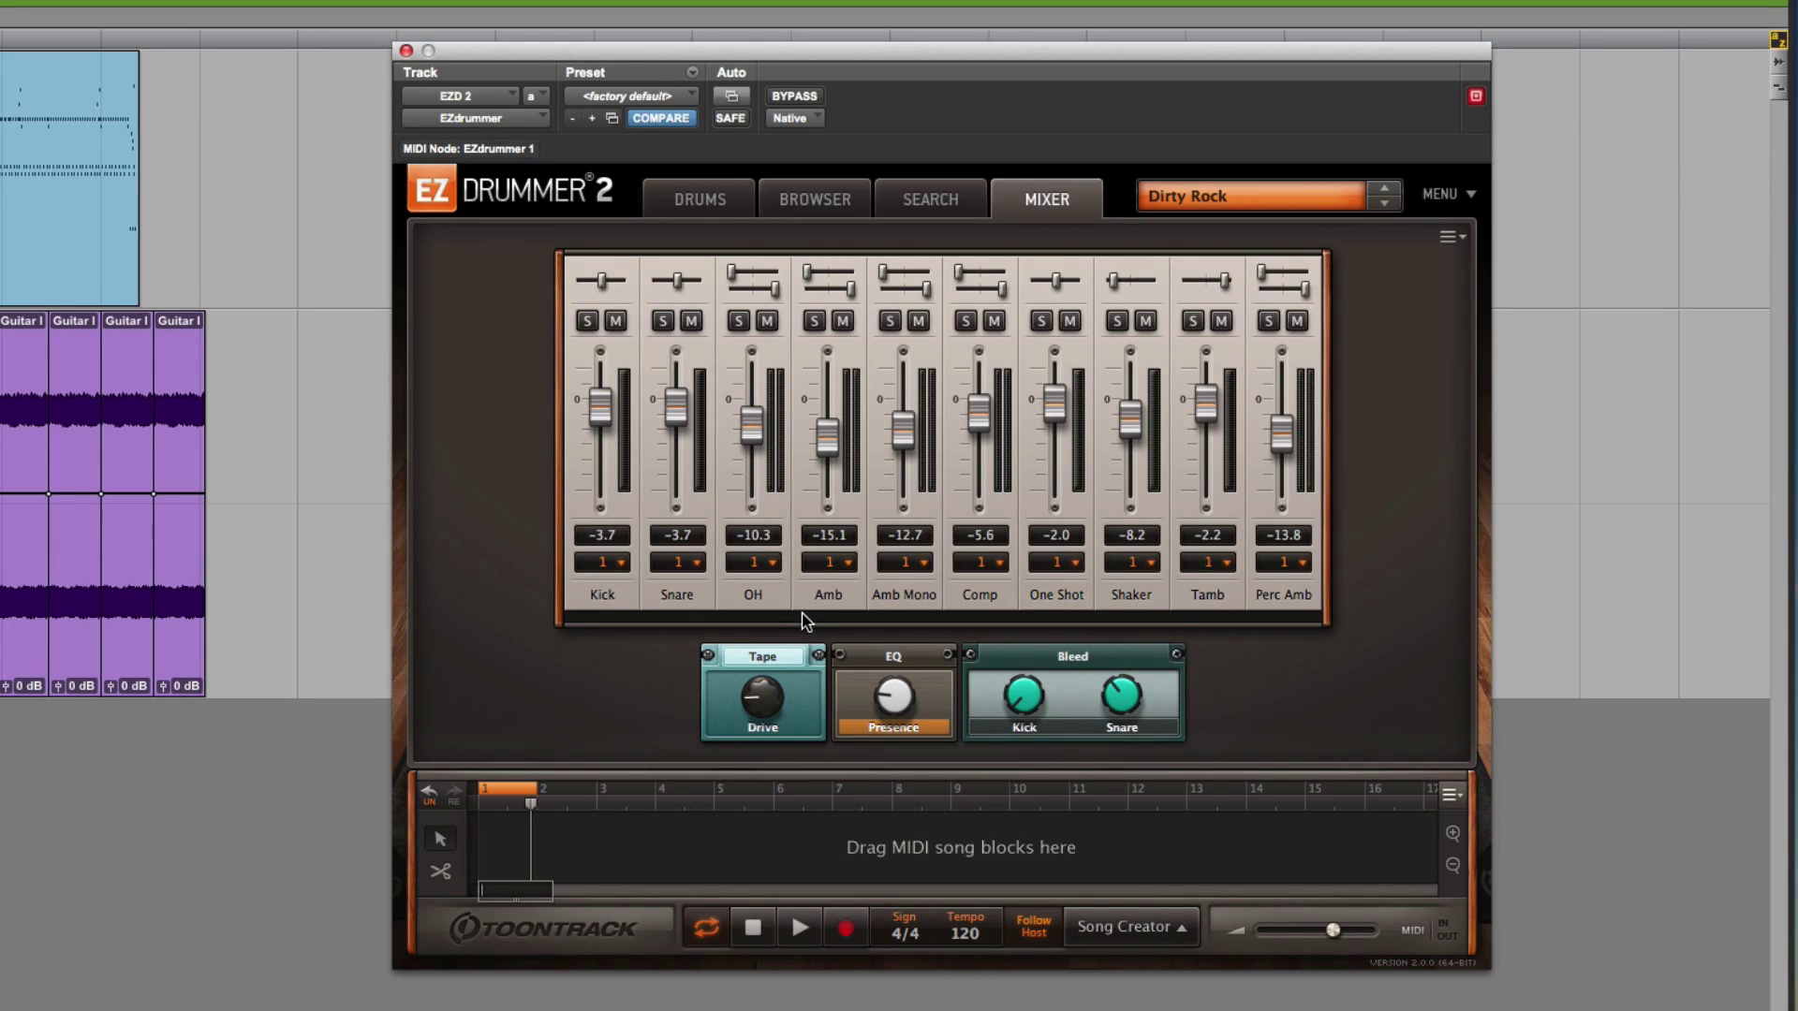
- Route the Kick channel to output 2 and the Snare channel to output 3 in the EZdrummer mixer
{"action": "left_click", "coordinate": [602, 562]}
{"action": "left_click", "coordinate": [623, 605]}
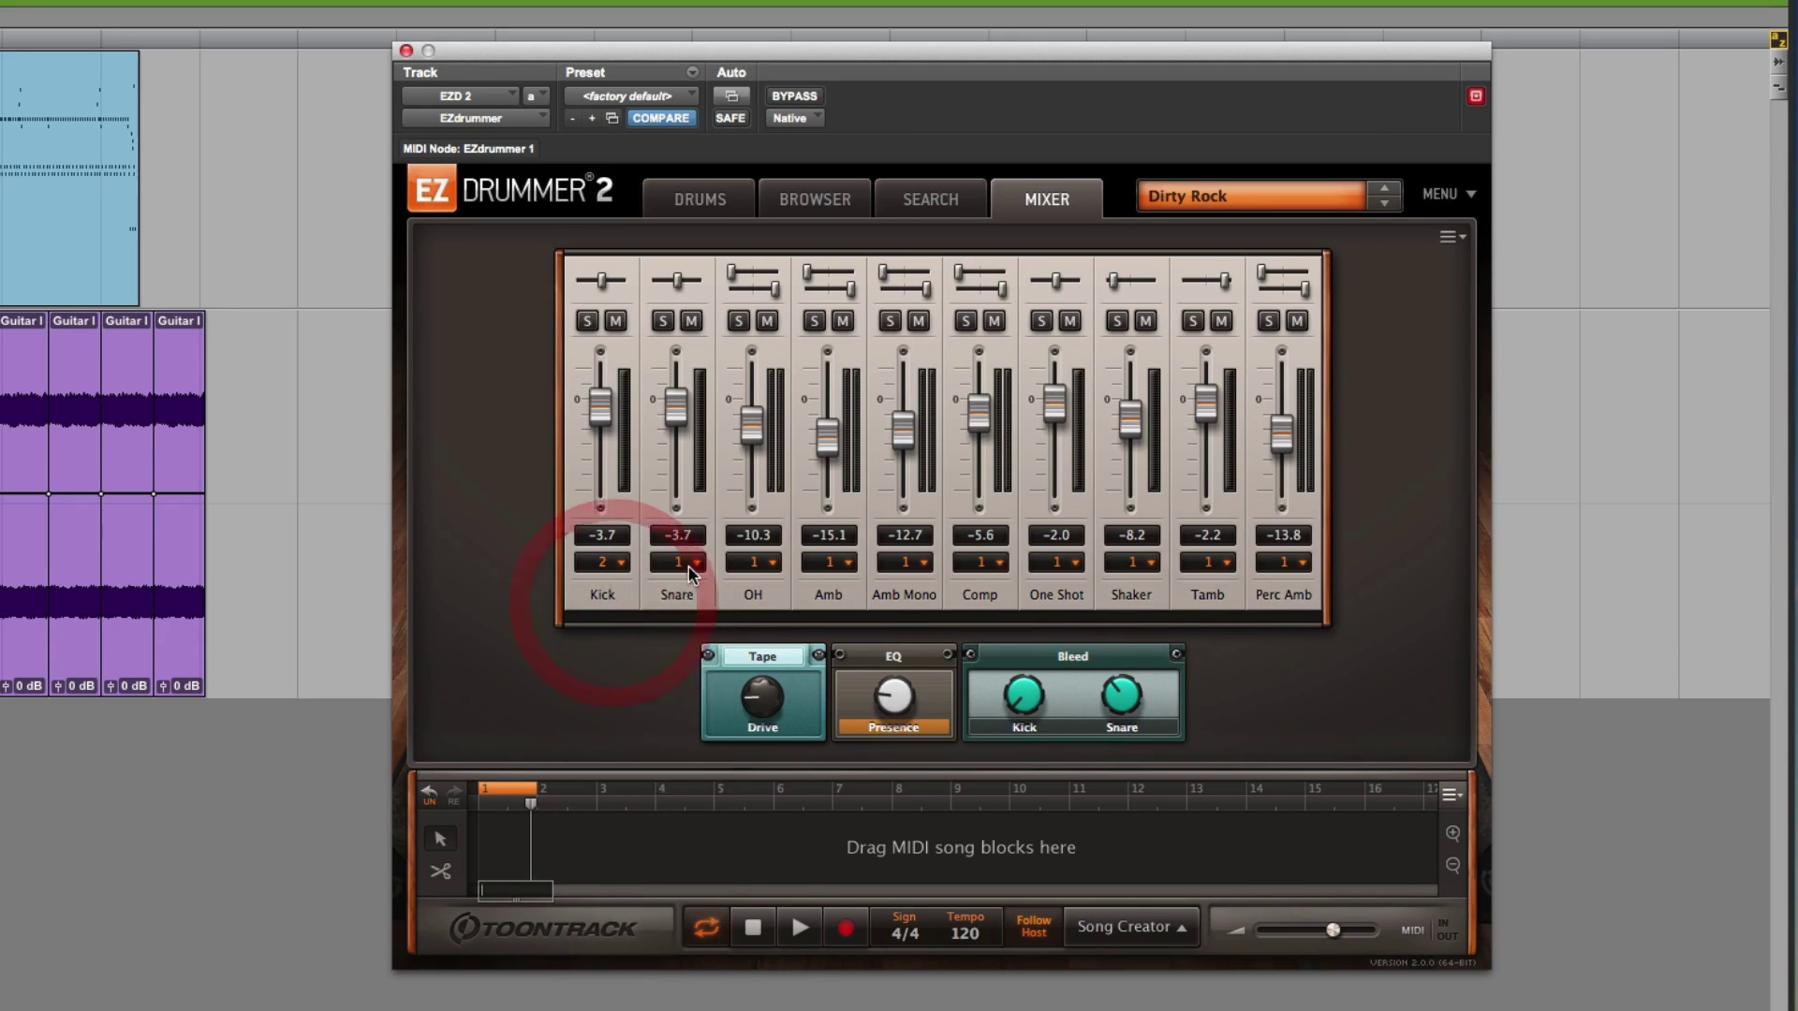
{"action": "left_click", "coordinate": [679, 562]}
{"action": "left_click", "coordinate": [712, 631]}
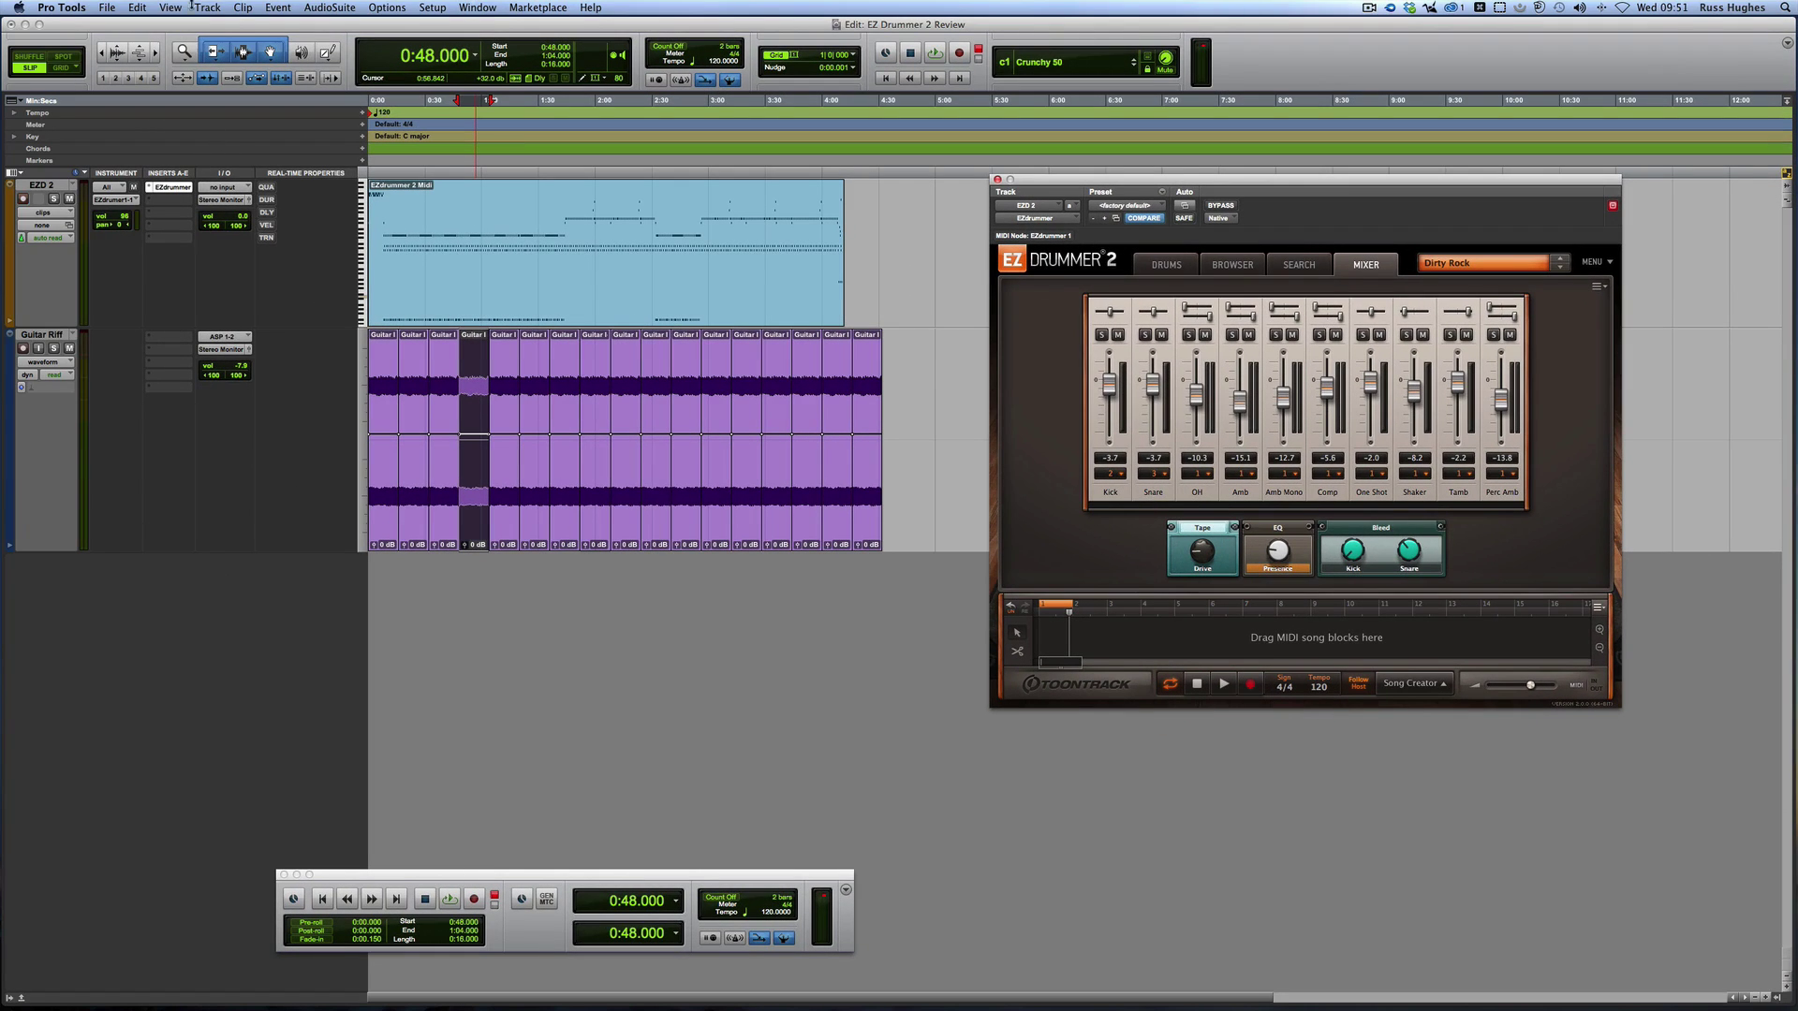
- Create two new stereo Aux Input tracks in the Pro Tools session
{"action": "left_click", "coordinate": [207, 8]}
{"action": "left_click", "coordinate": [201, 24]}
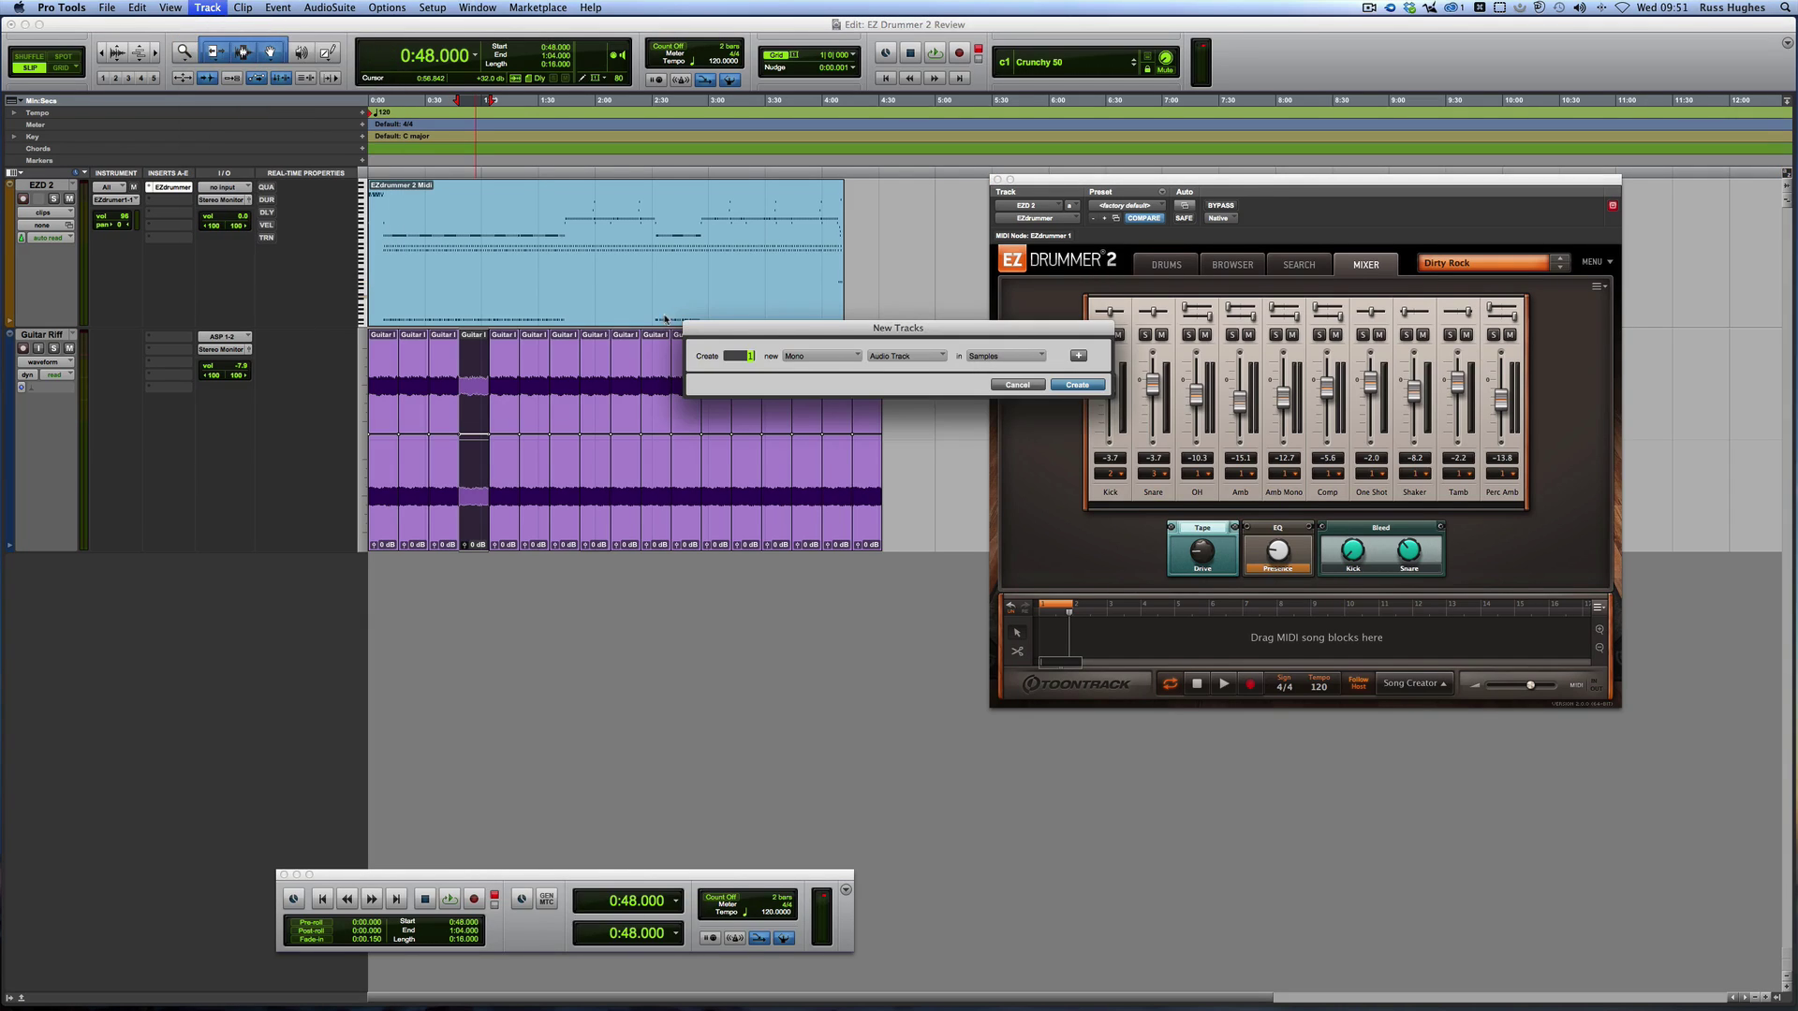
{"action": "left_click", "coordinate": [831, 361]}
{"action": "left_click", "coordinate": [851, 368]}
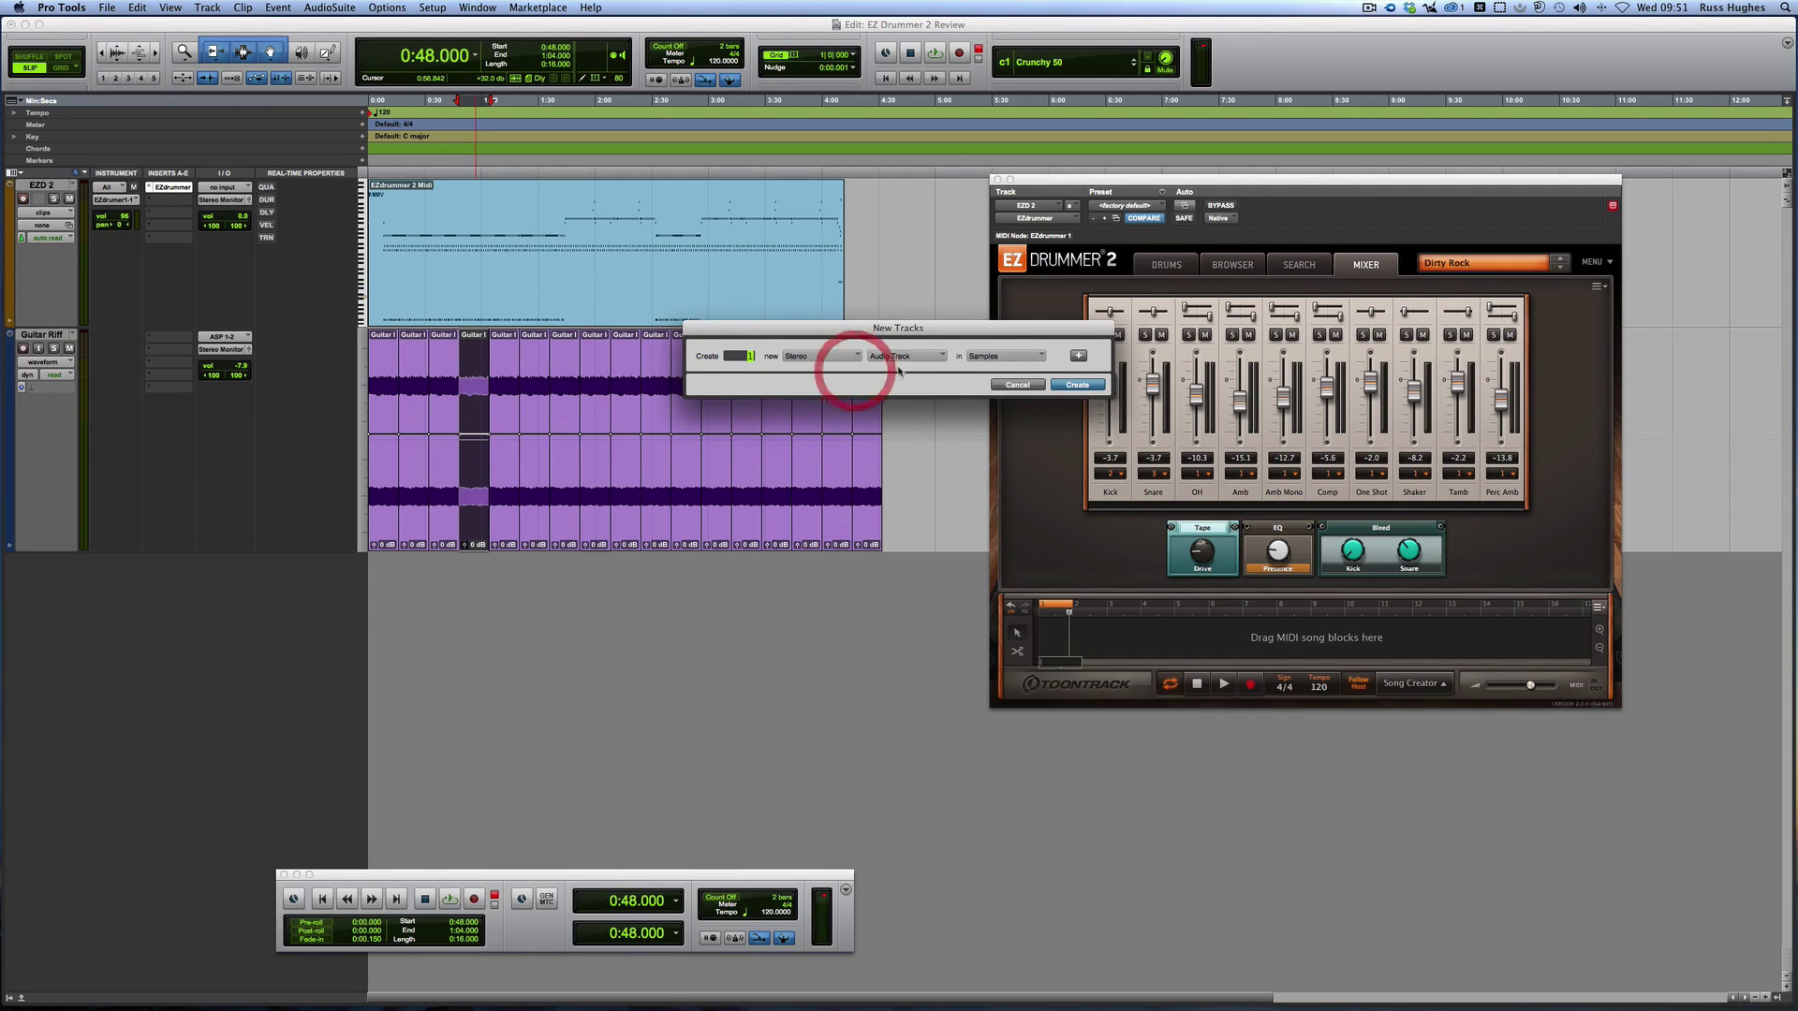
{"action": "left_click", "coordinate": [901, 357]}
{"action": "left_click", "coordinate": [919, 370]}
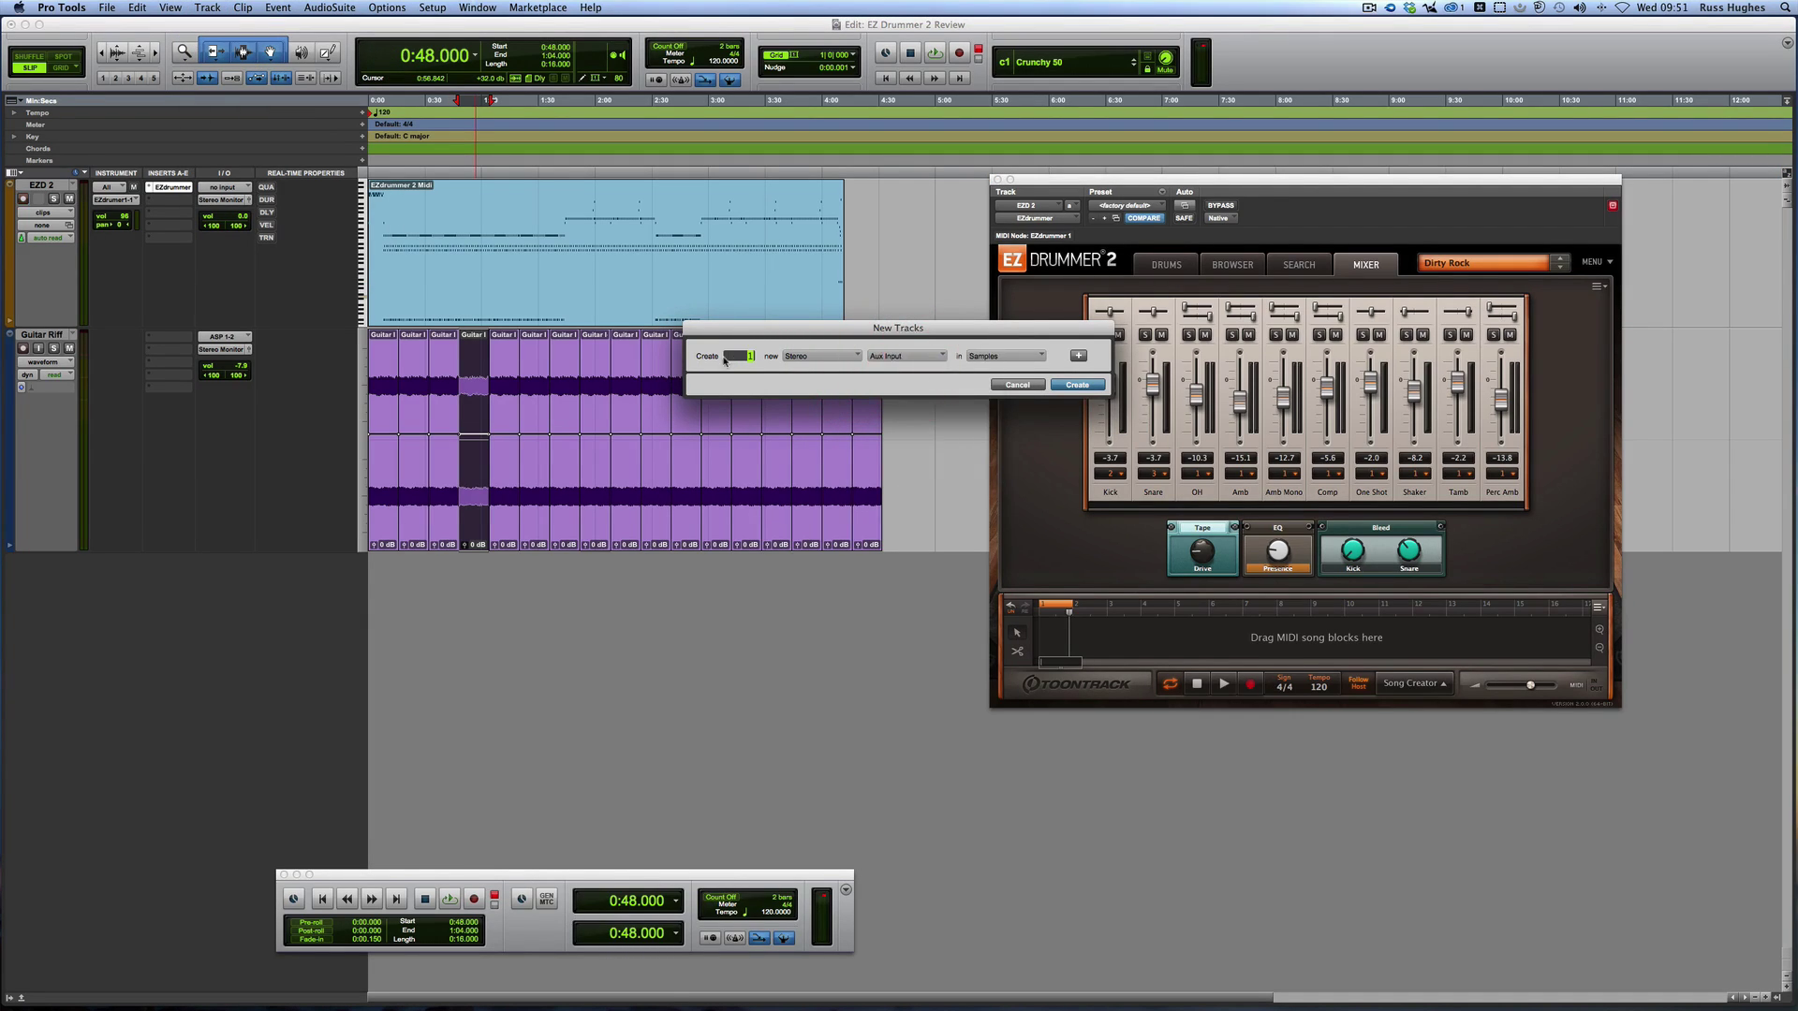
{"action": "left_click", "coordinate": [1060, 391]}
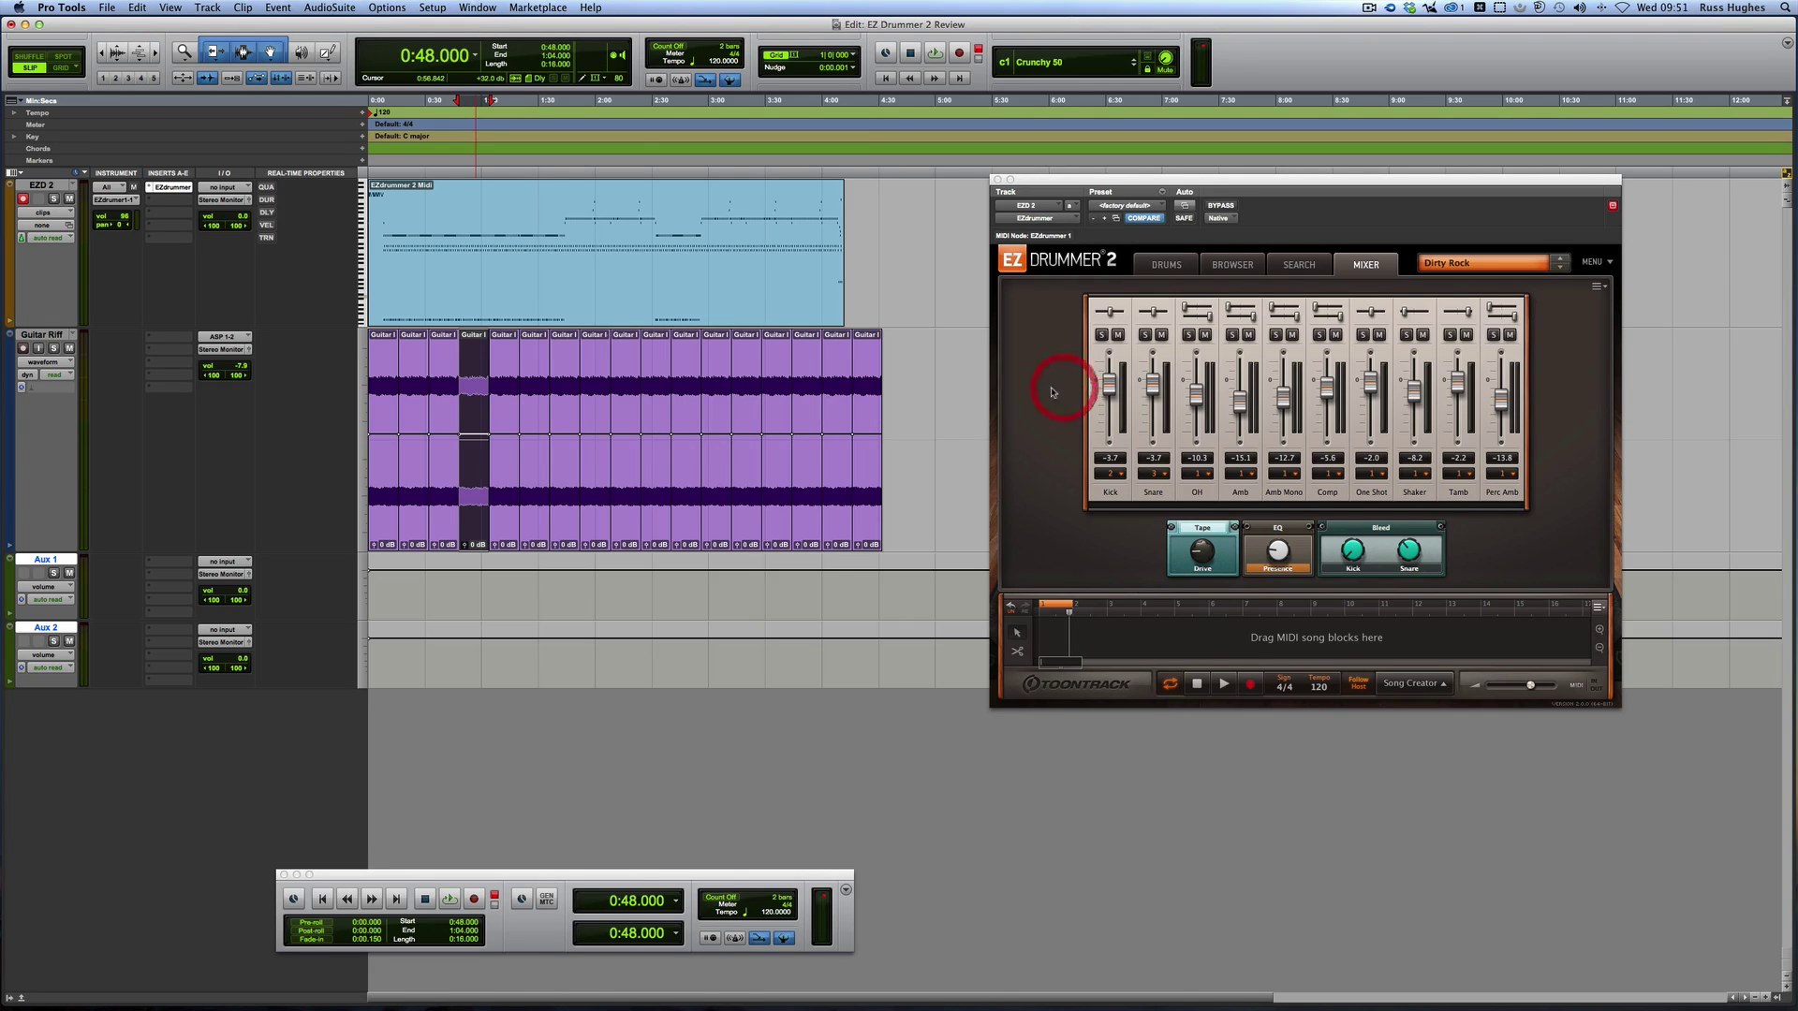
- Set the input of Aux 1 to the EZdrummer plug-in output EZ2 and the input of Aux 2 to EZ3
{"action": "left_click", "coordinate": [228, 567]}
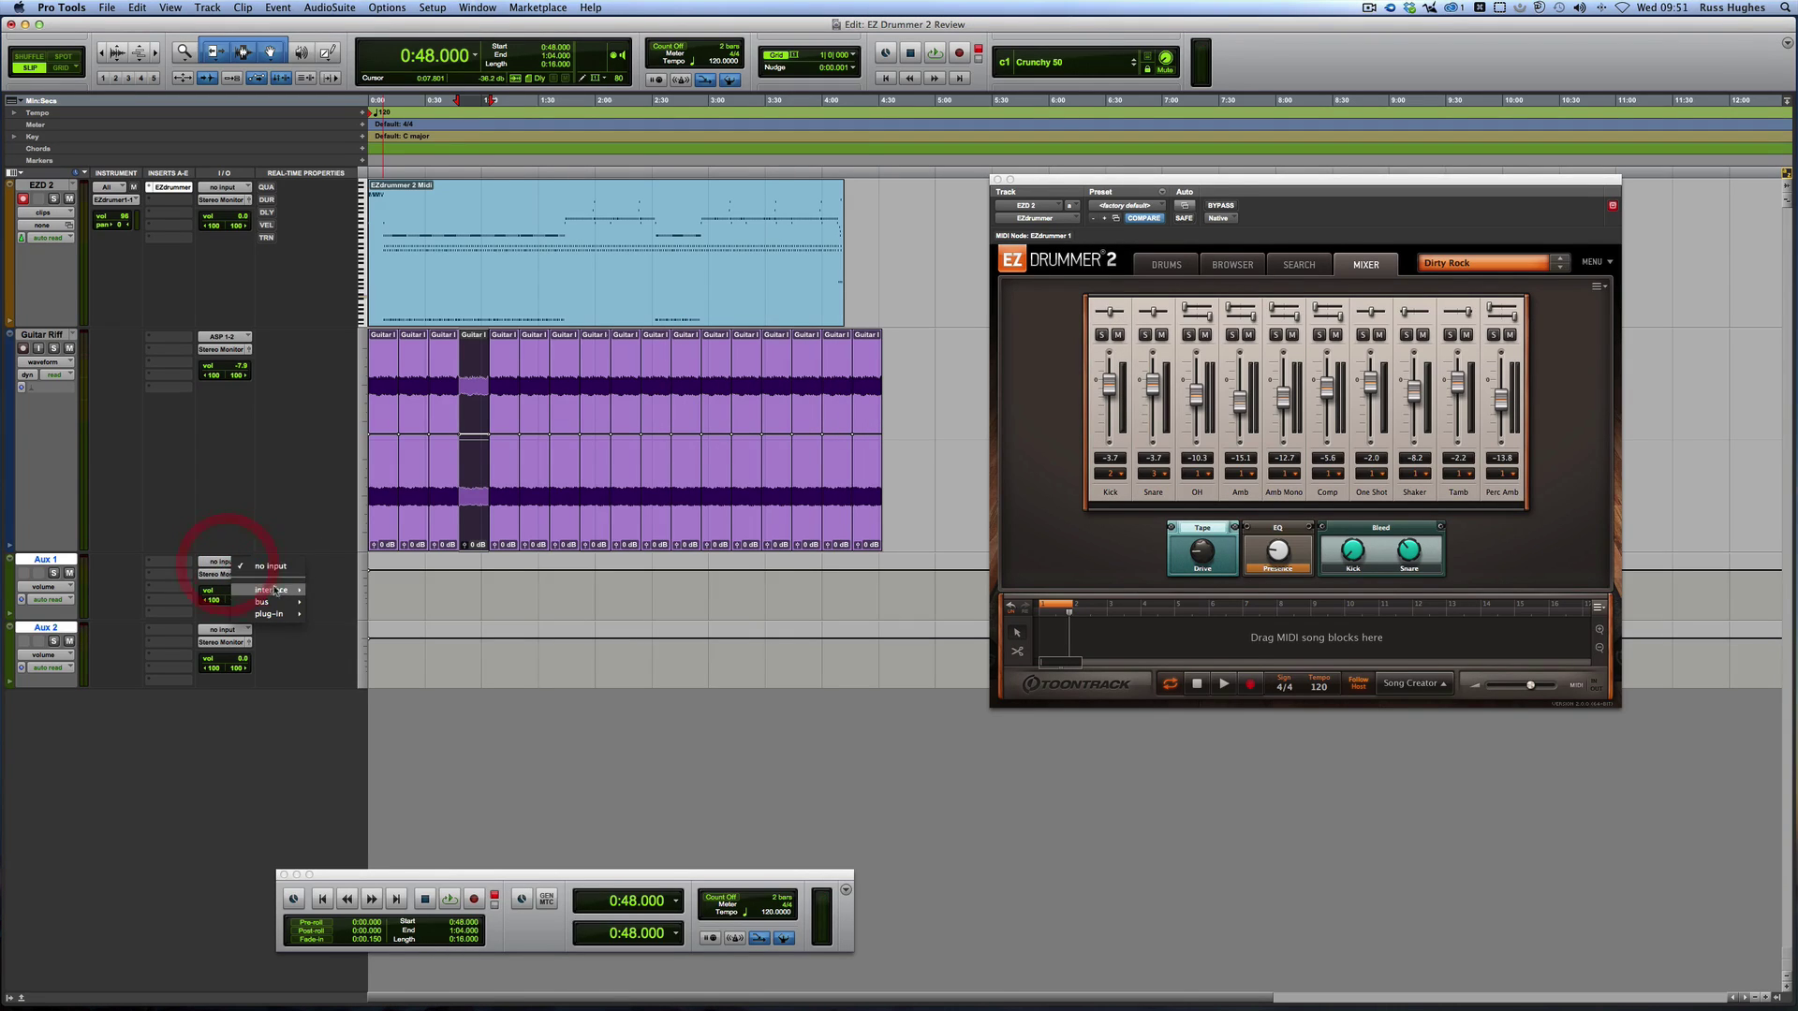
{"action": "mouse_move", "coordinate": [268, 616]}
{"action": "mouse_move", "coordinate": [386, 618]}
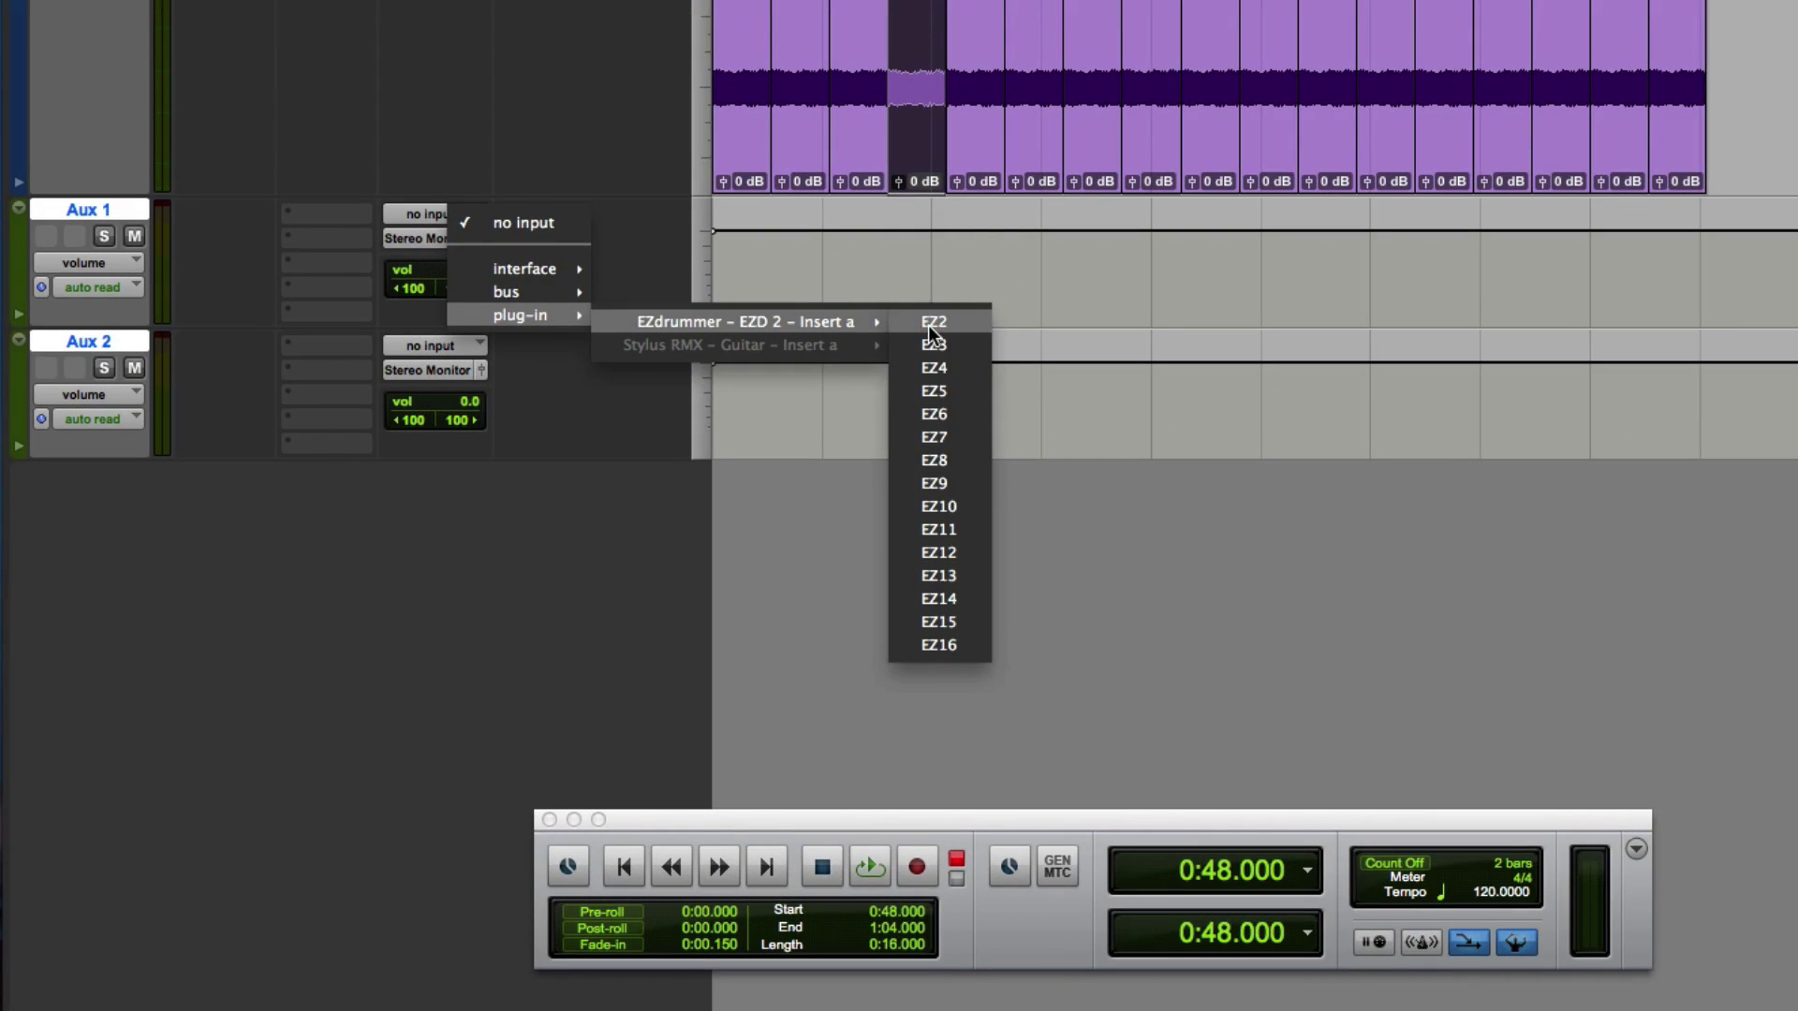
{"action": "left_click", "coordinate": [932, 323]}
{"action": "left_click", "coordinate": [430, 346]}
{"action": "mouse_move", "coordinate": [545, 401]}
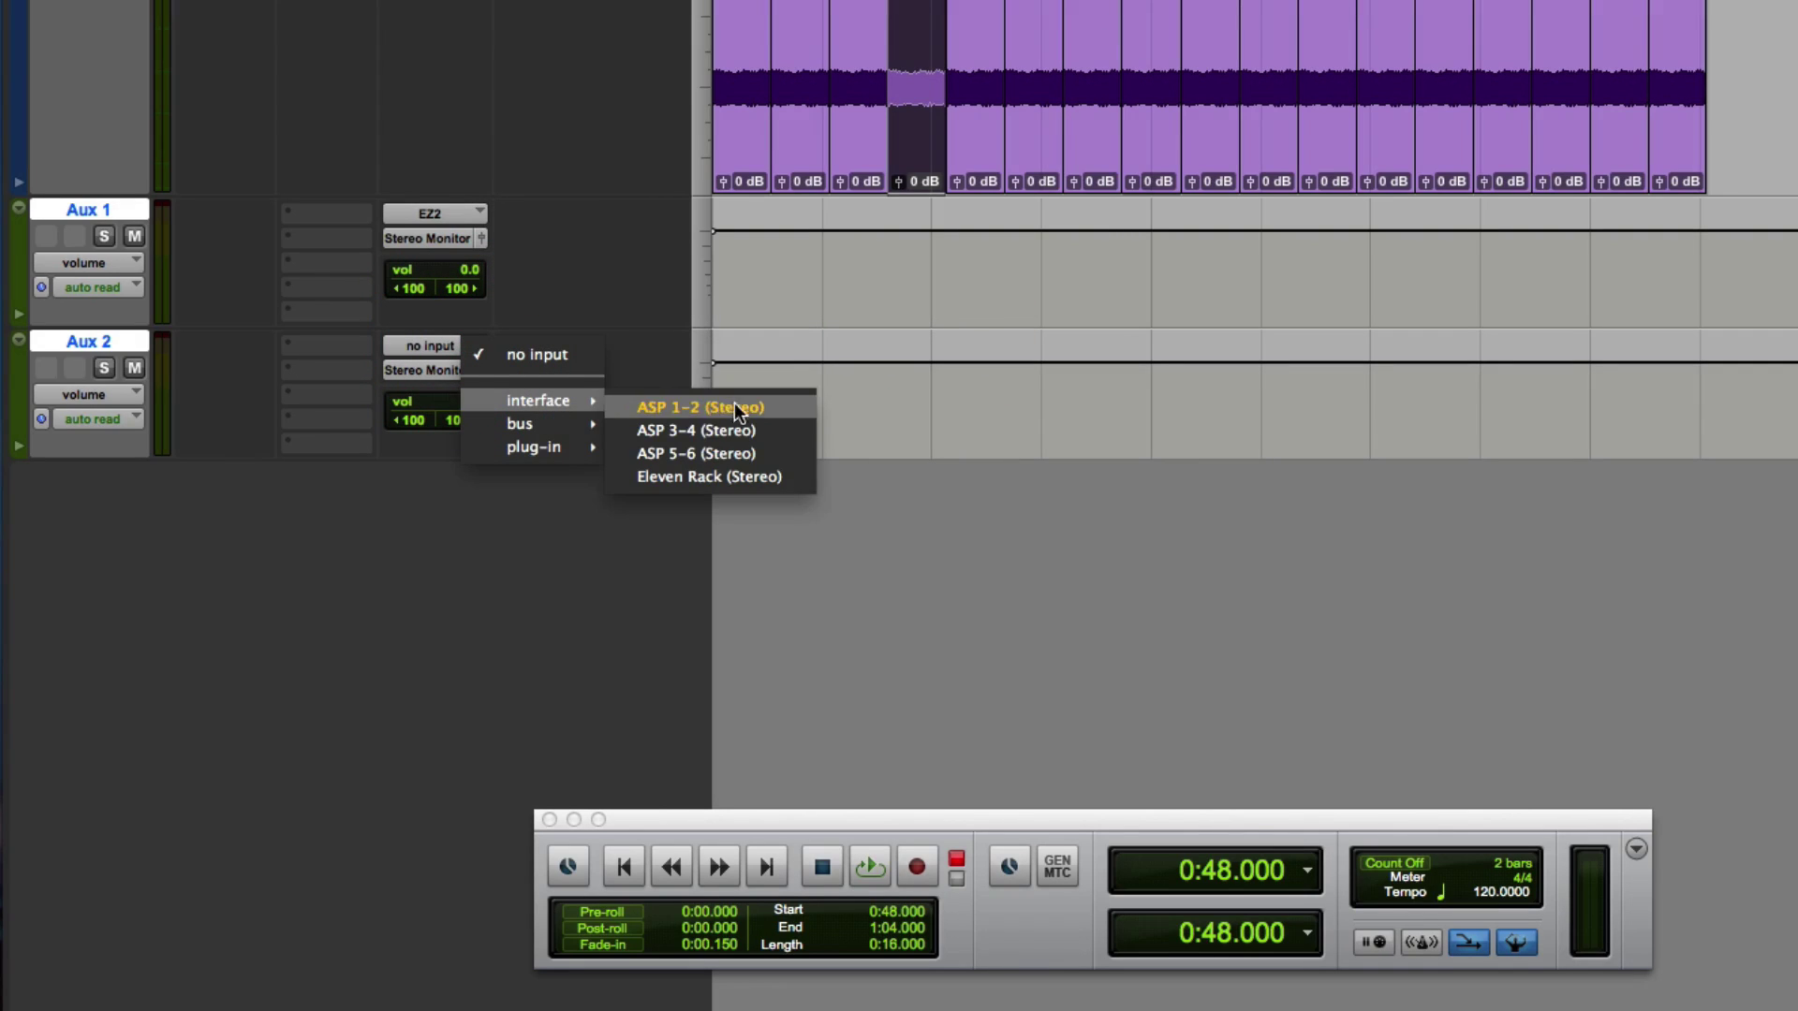
{"action": "left_click", "coordinate": [567, 302]}
{"action": "left_click", "coordinate": [478, 346]}
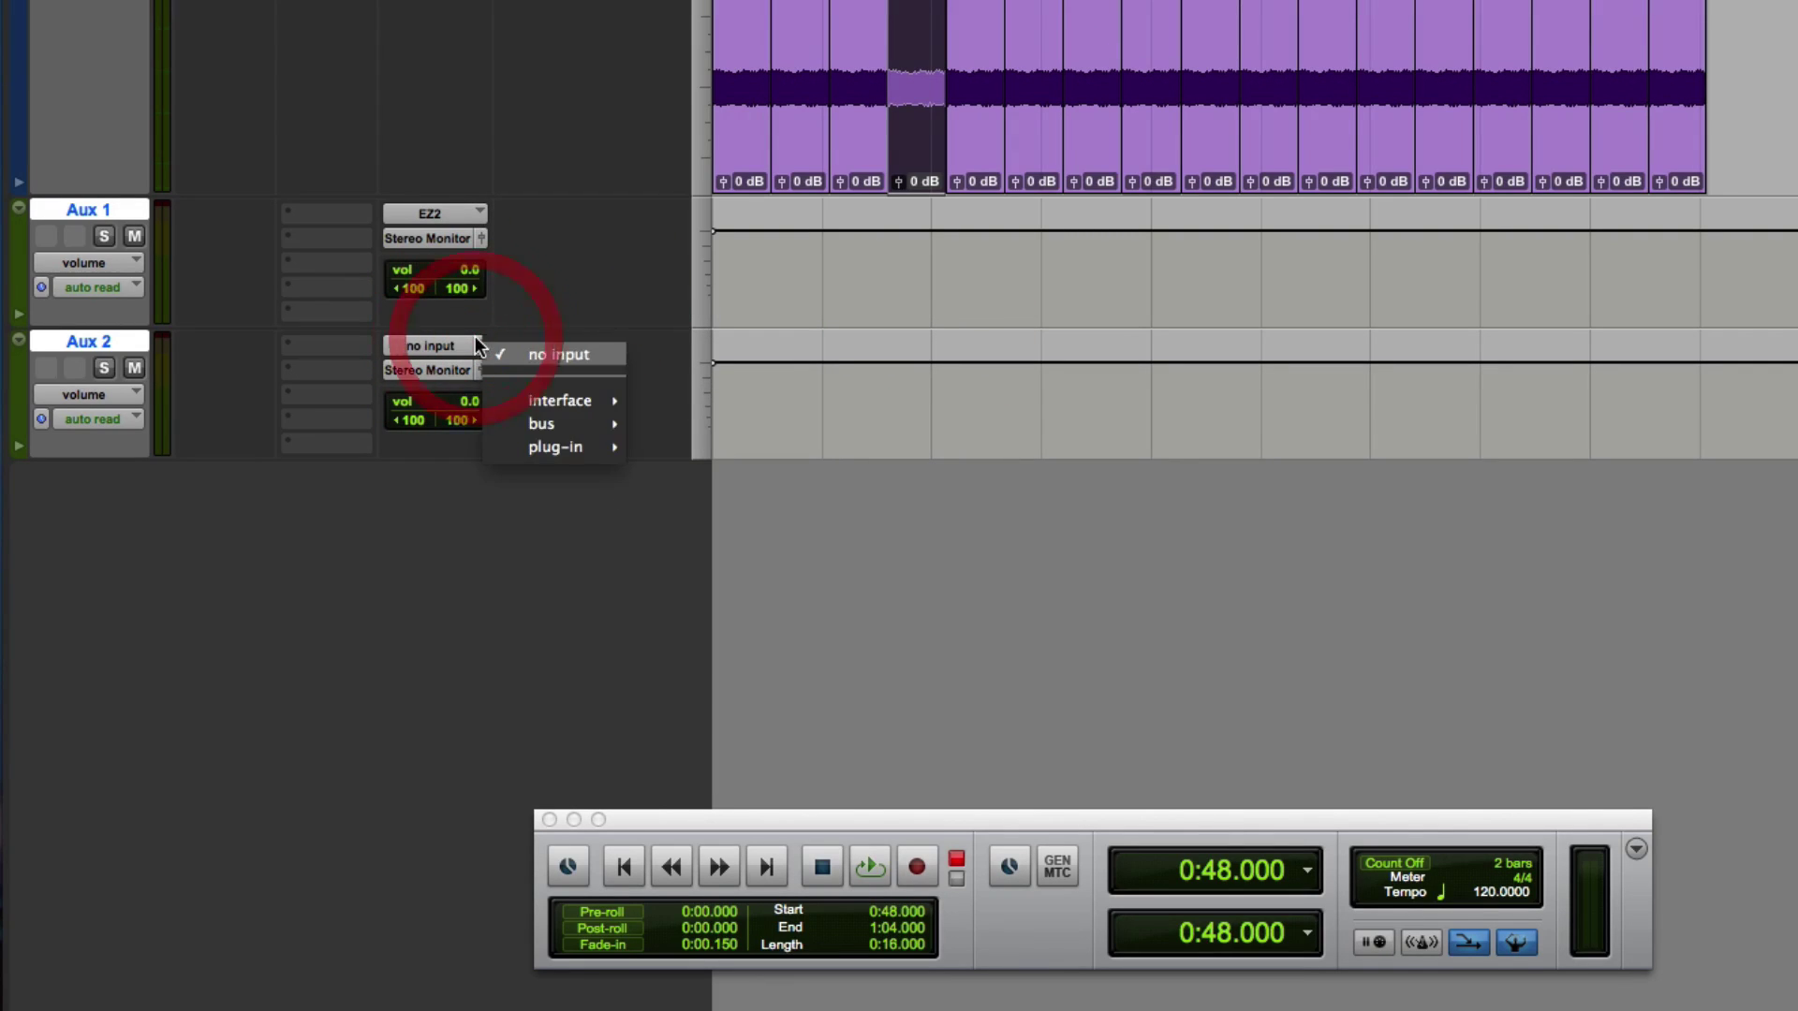
{"action": "mouse_move", "coordinate": [526, 453]}
{"action": "mouse_move", "coordinate": [889, 457]}
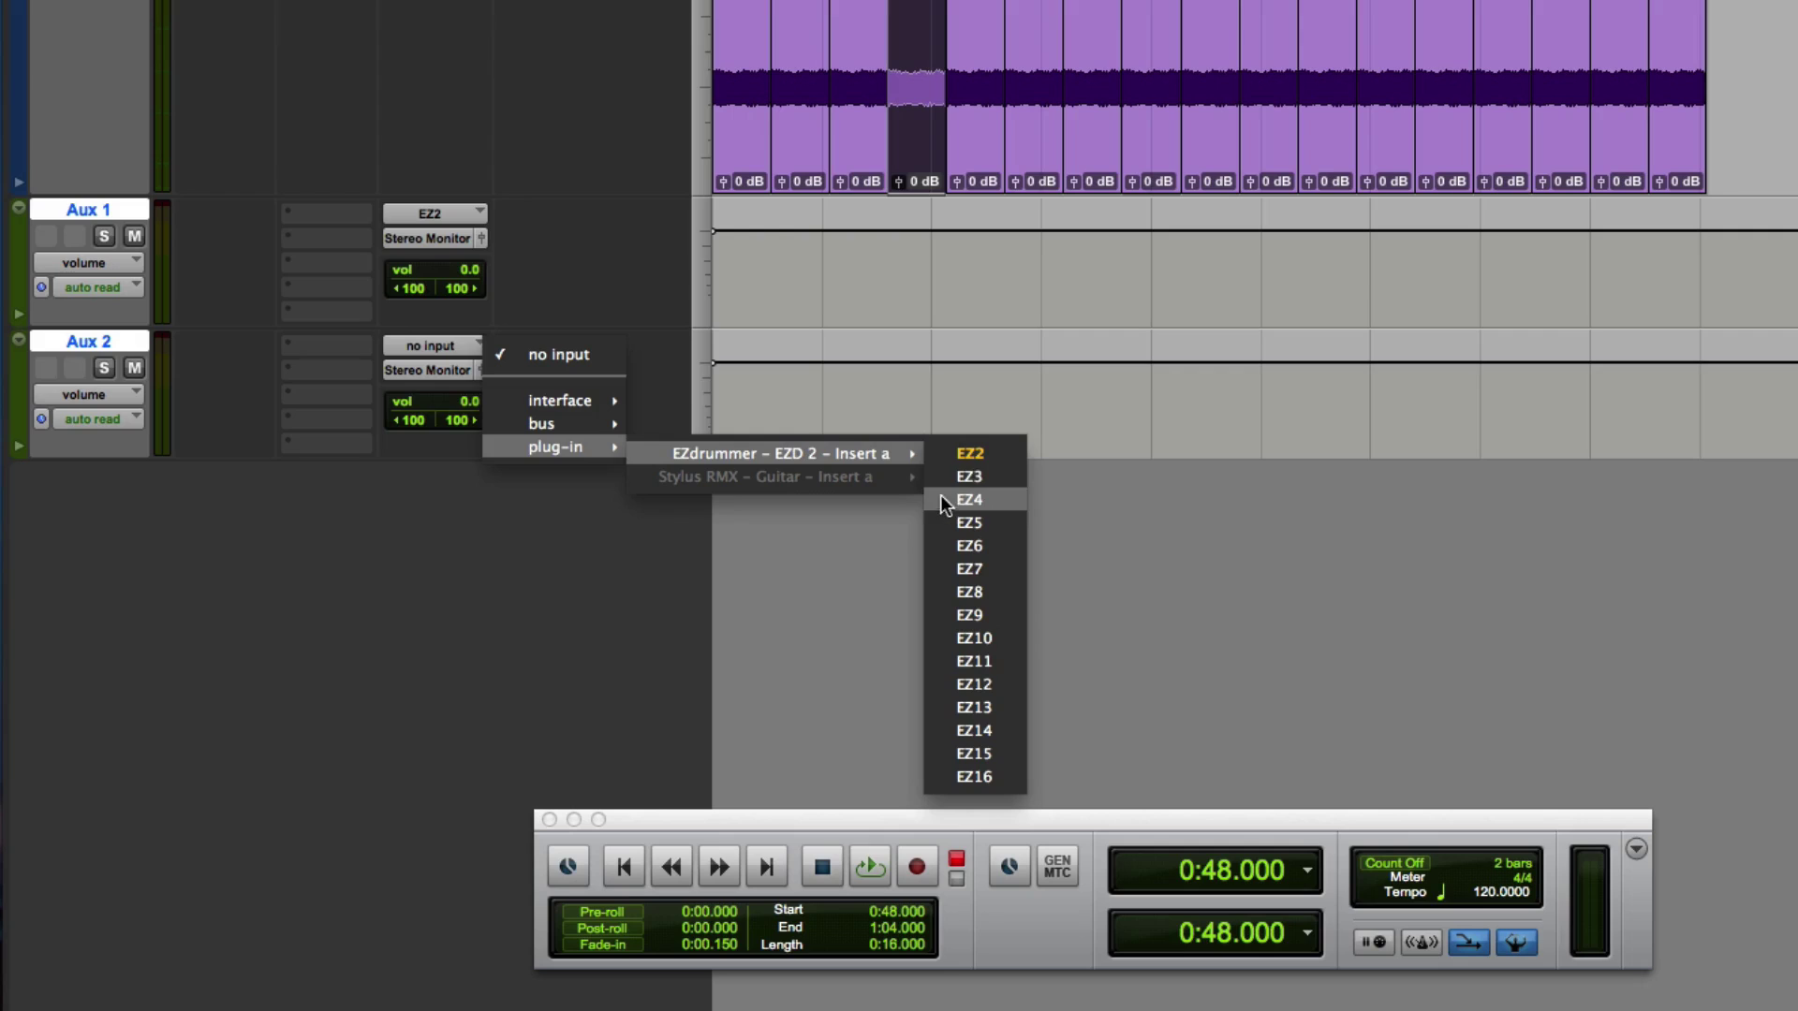
{"action": "left_click", "coordinate": [961, 479]}
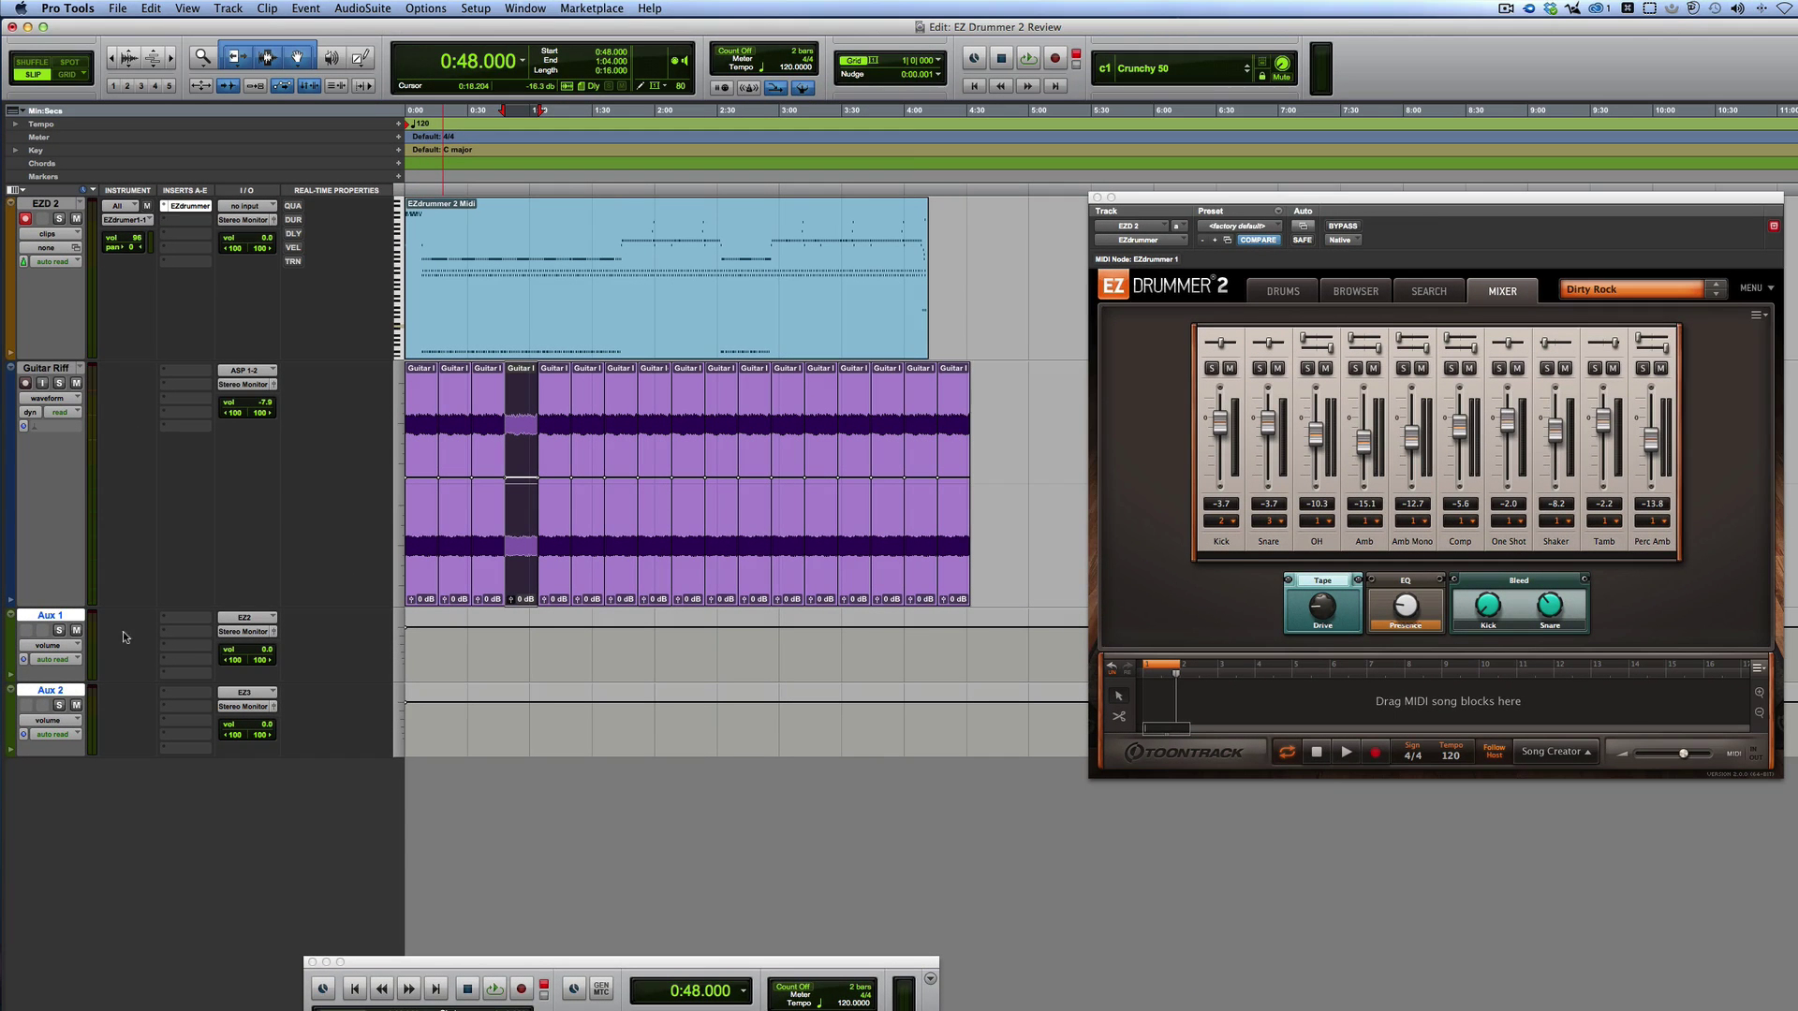
- Play the arrangement and solo Aux 1 and Aux 2 to check the separate drum outputs, clearing both solos again
{"action": "key", "text": "space"}
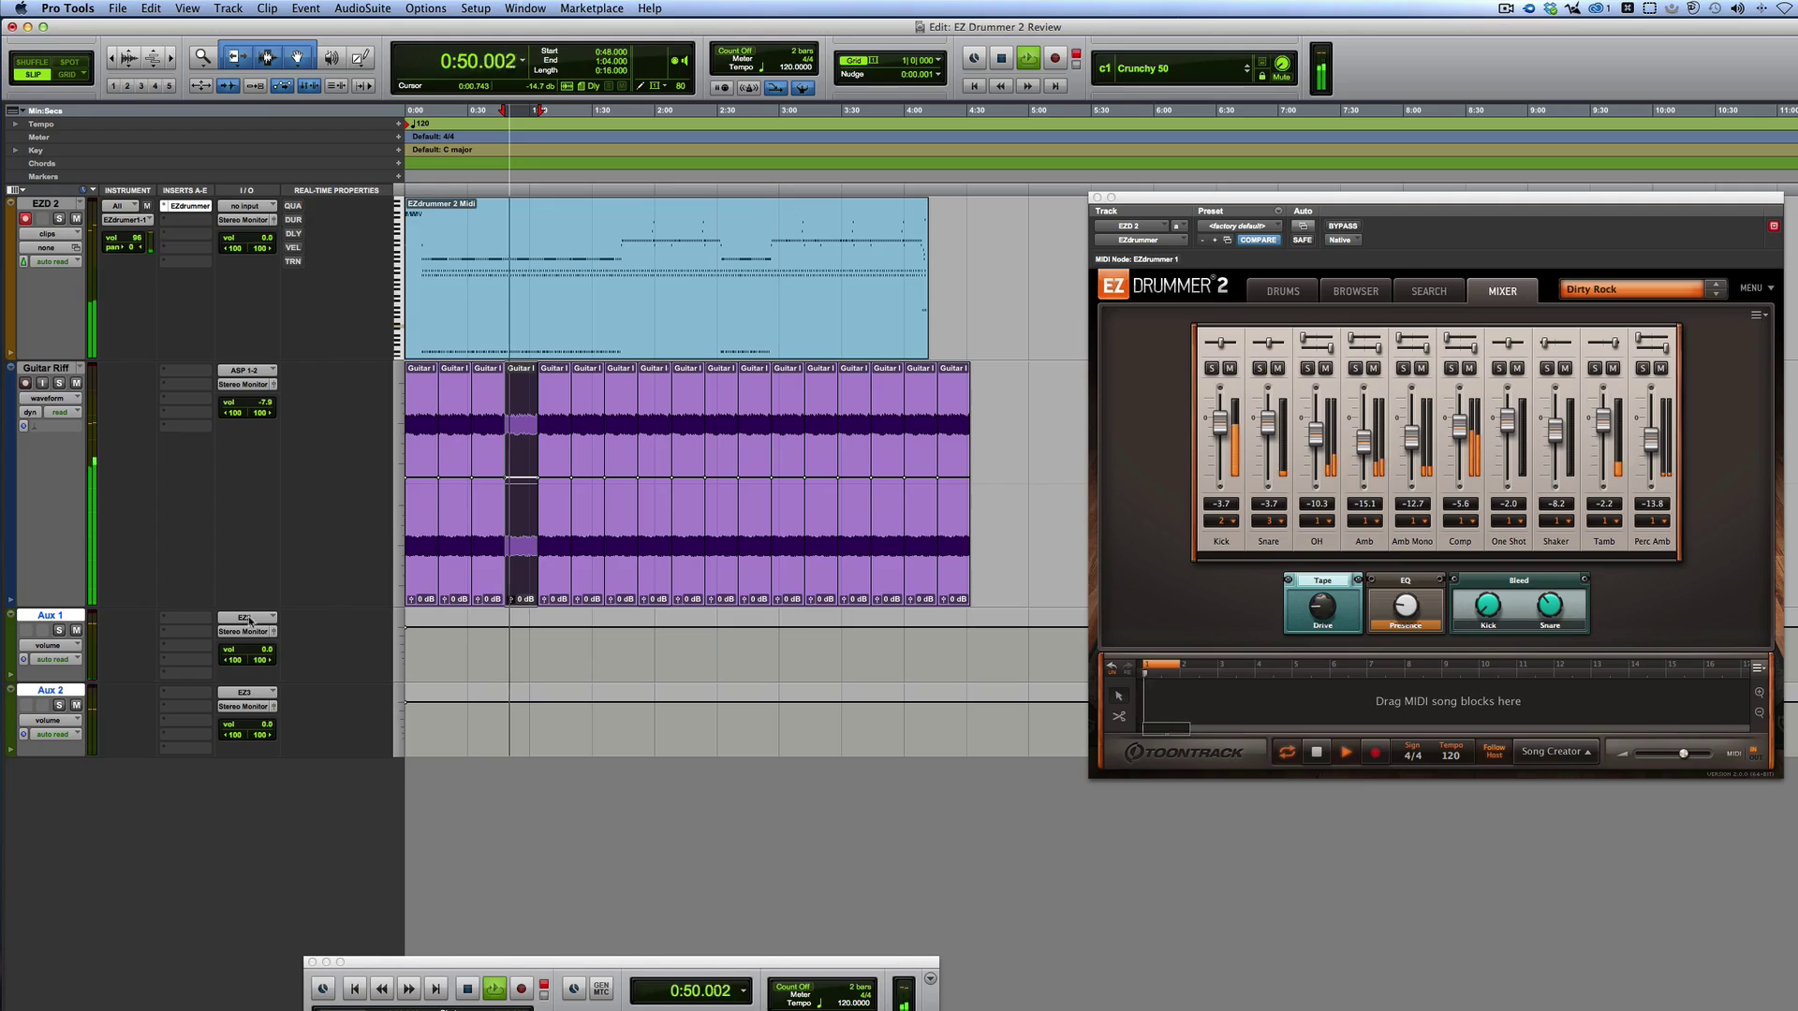
{"action": "left_click", "coordinate": [59, 631]}
{"action": "left_click", "coordinate": [59, 705]}
{"action": "left_click", "coordinate": [59, 705]}
{"action": "left_click", "coordinate": [59, 630]}
- Rename Aux 1 as Kick and Aux 2 as Snare, and stop playback
{"action": "double_click", "coordinate": [47, 621]}
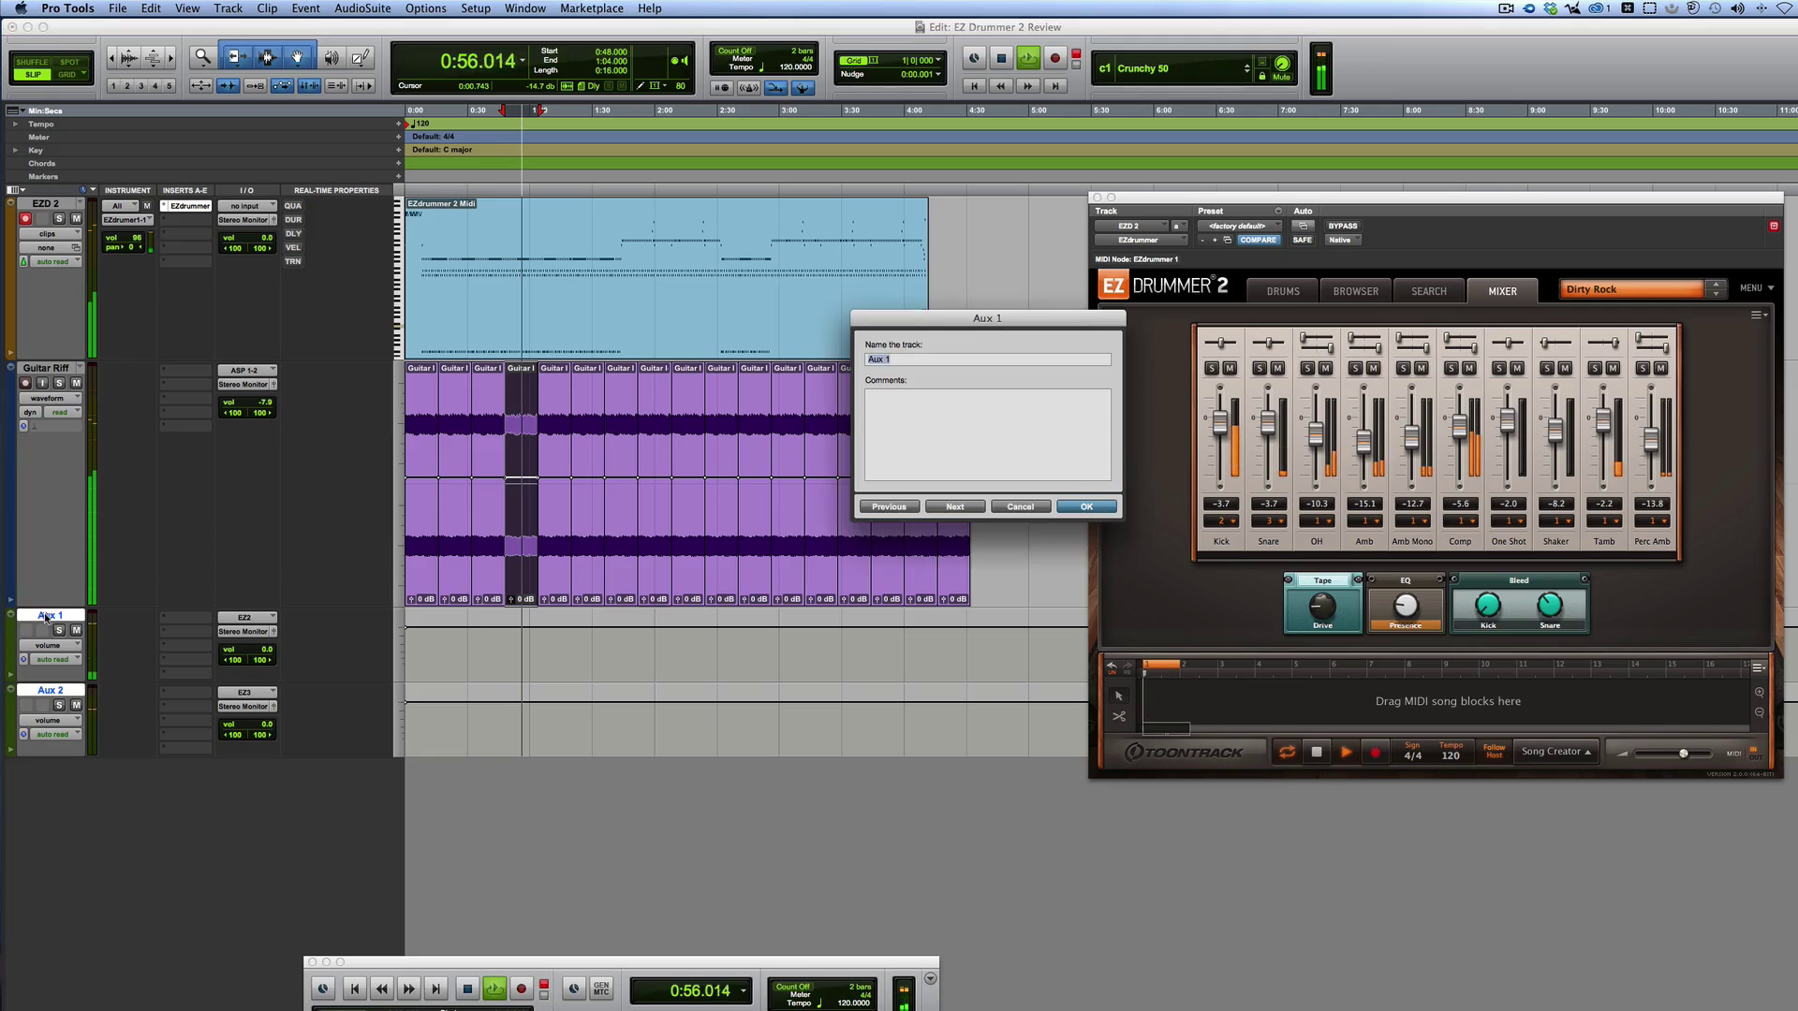
{"action": "type", "text": "Kick"}
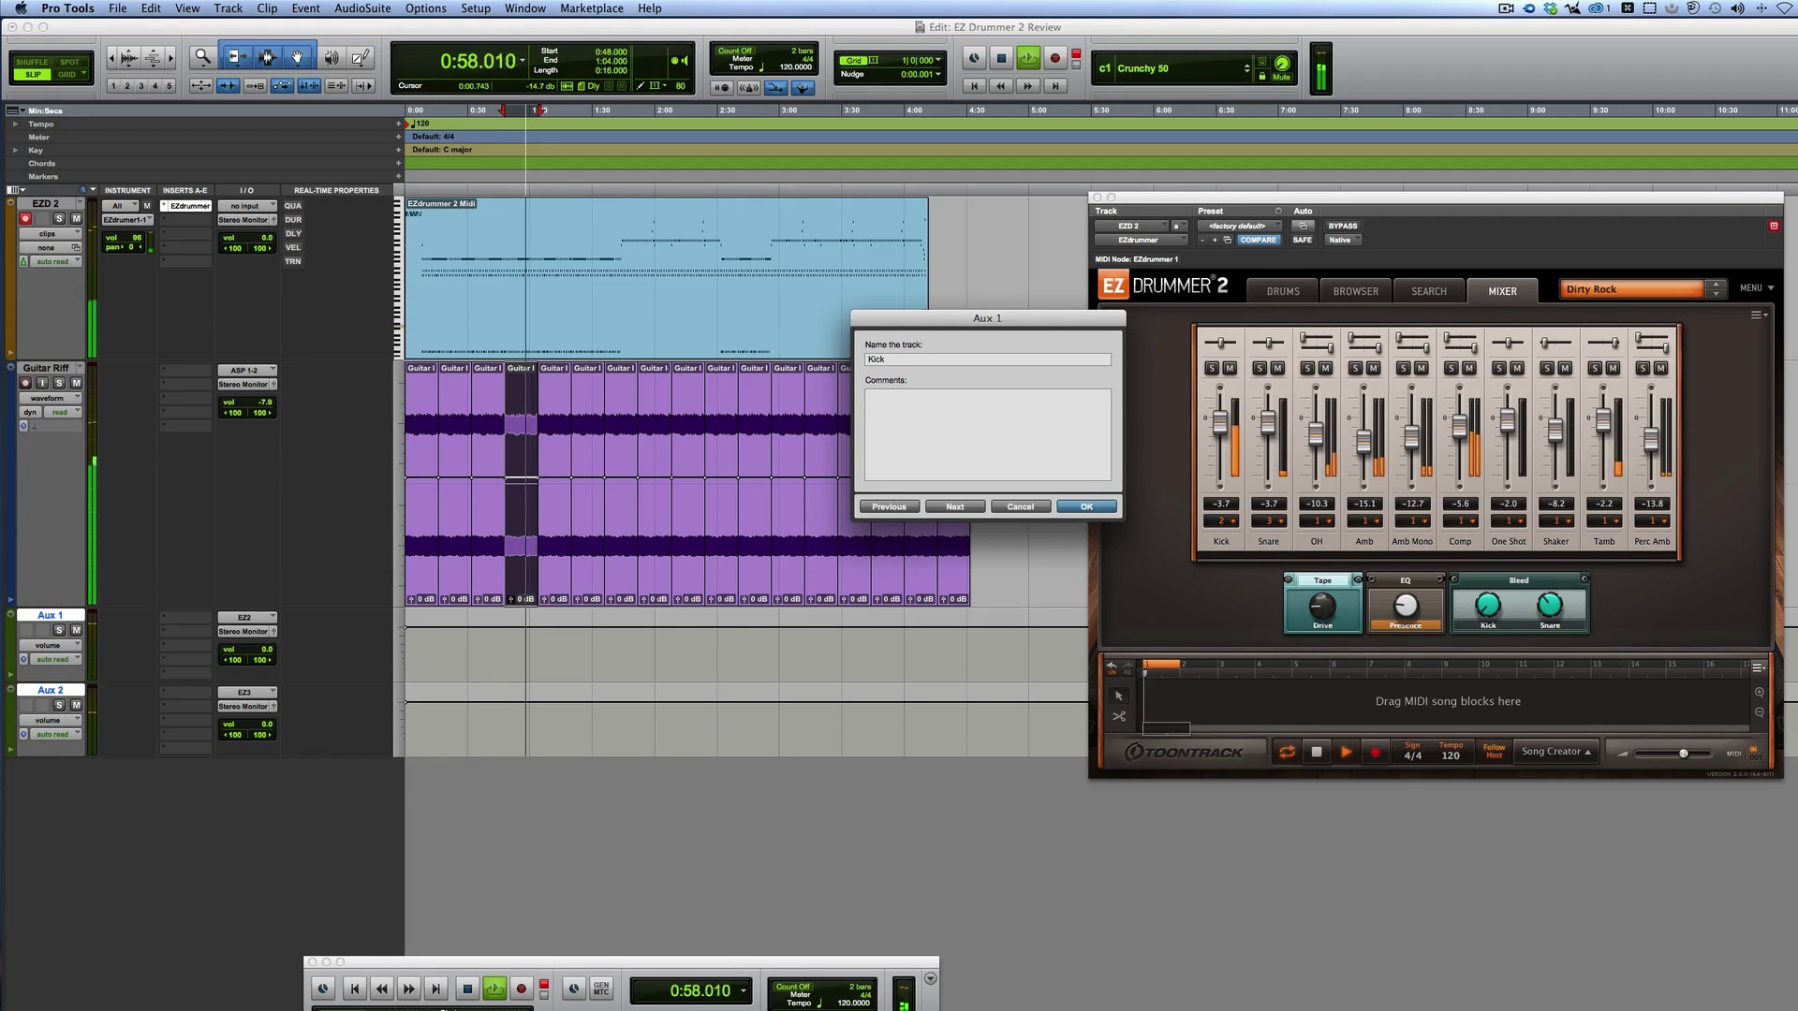
{"action": "left_click", "coordinate": [955, 506]}
{"action": "type", "text": "Snare"}
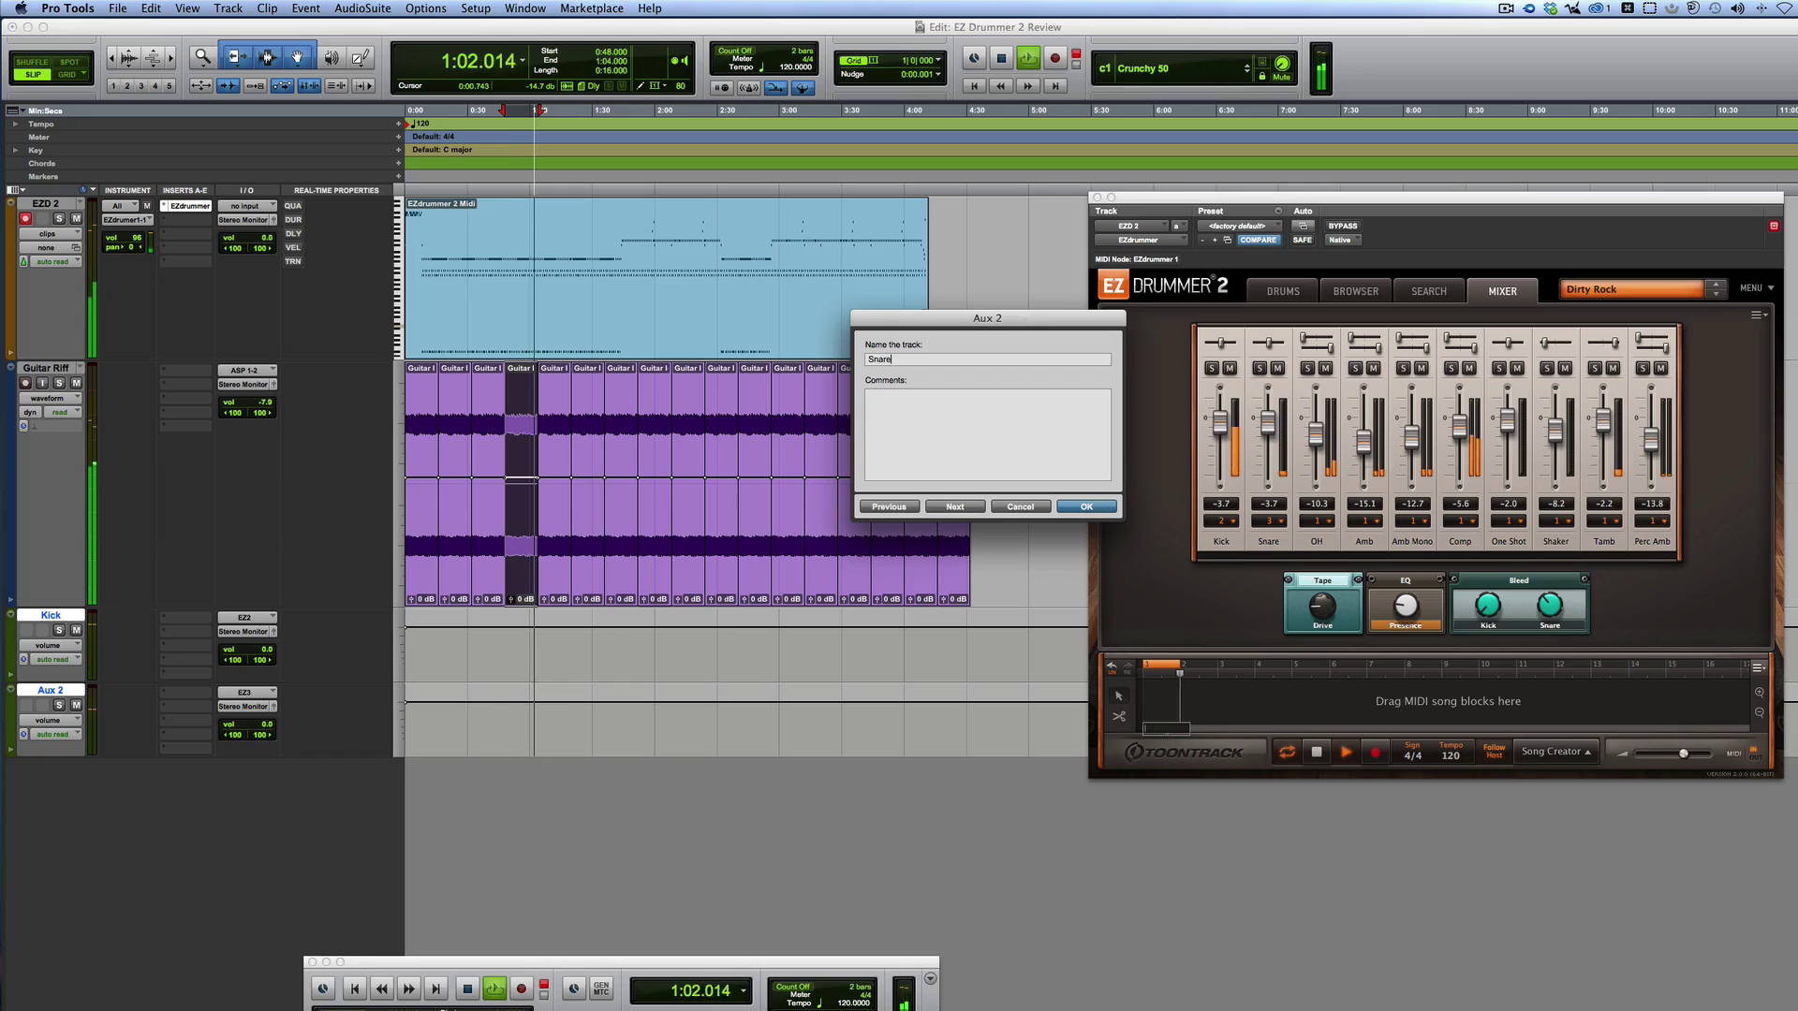
{"action": "key", "text": "Return"}
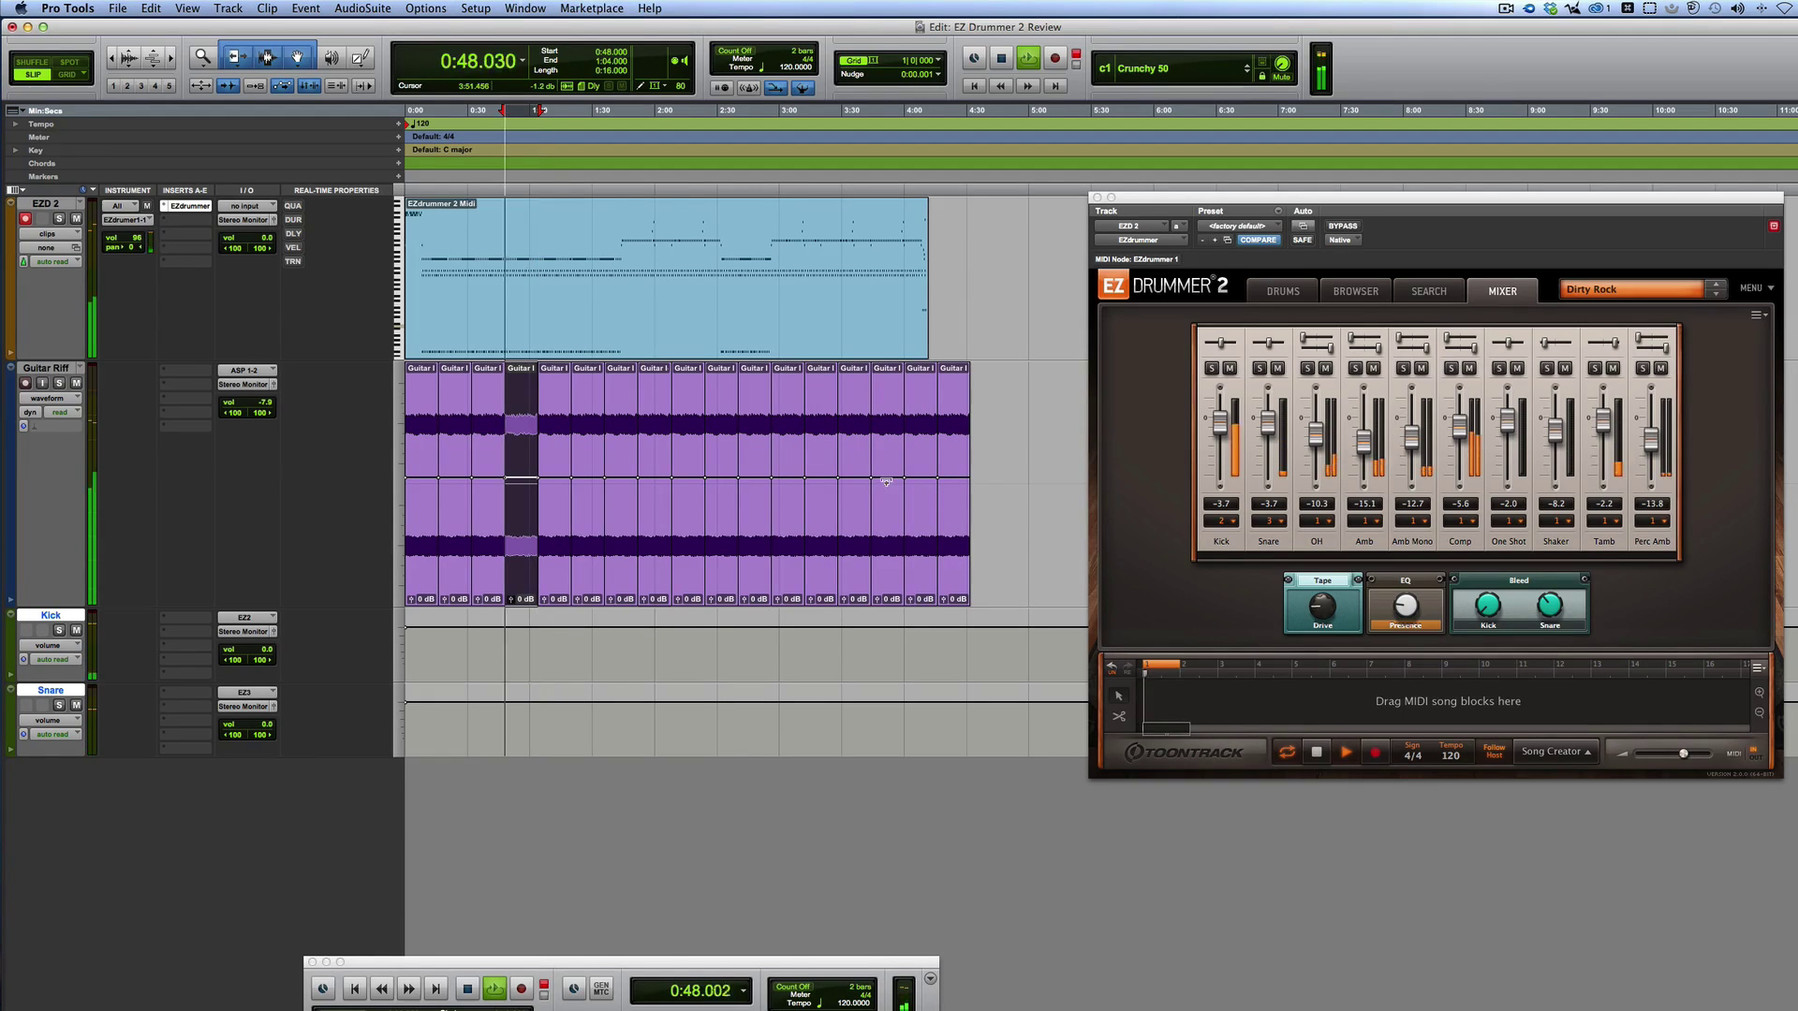
{"action": "key", "text": "space"}
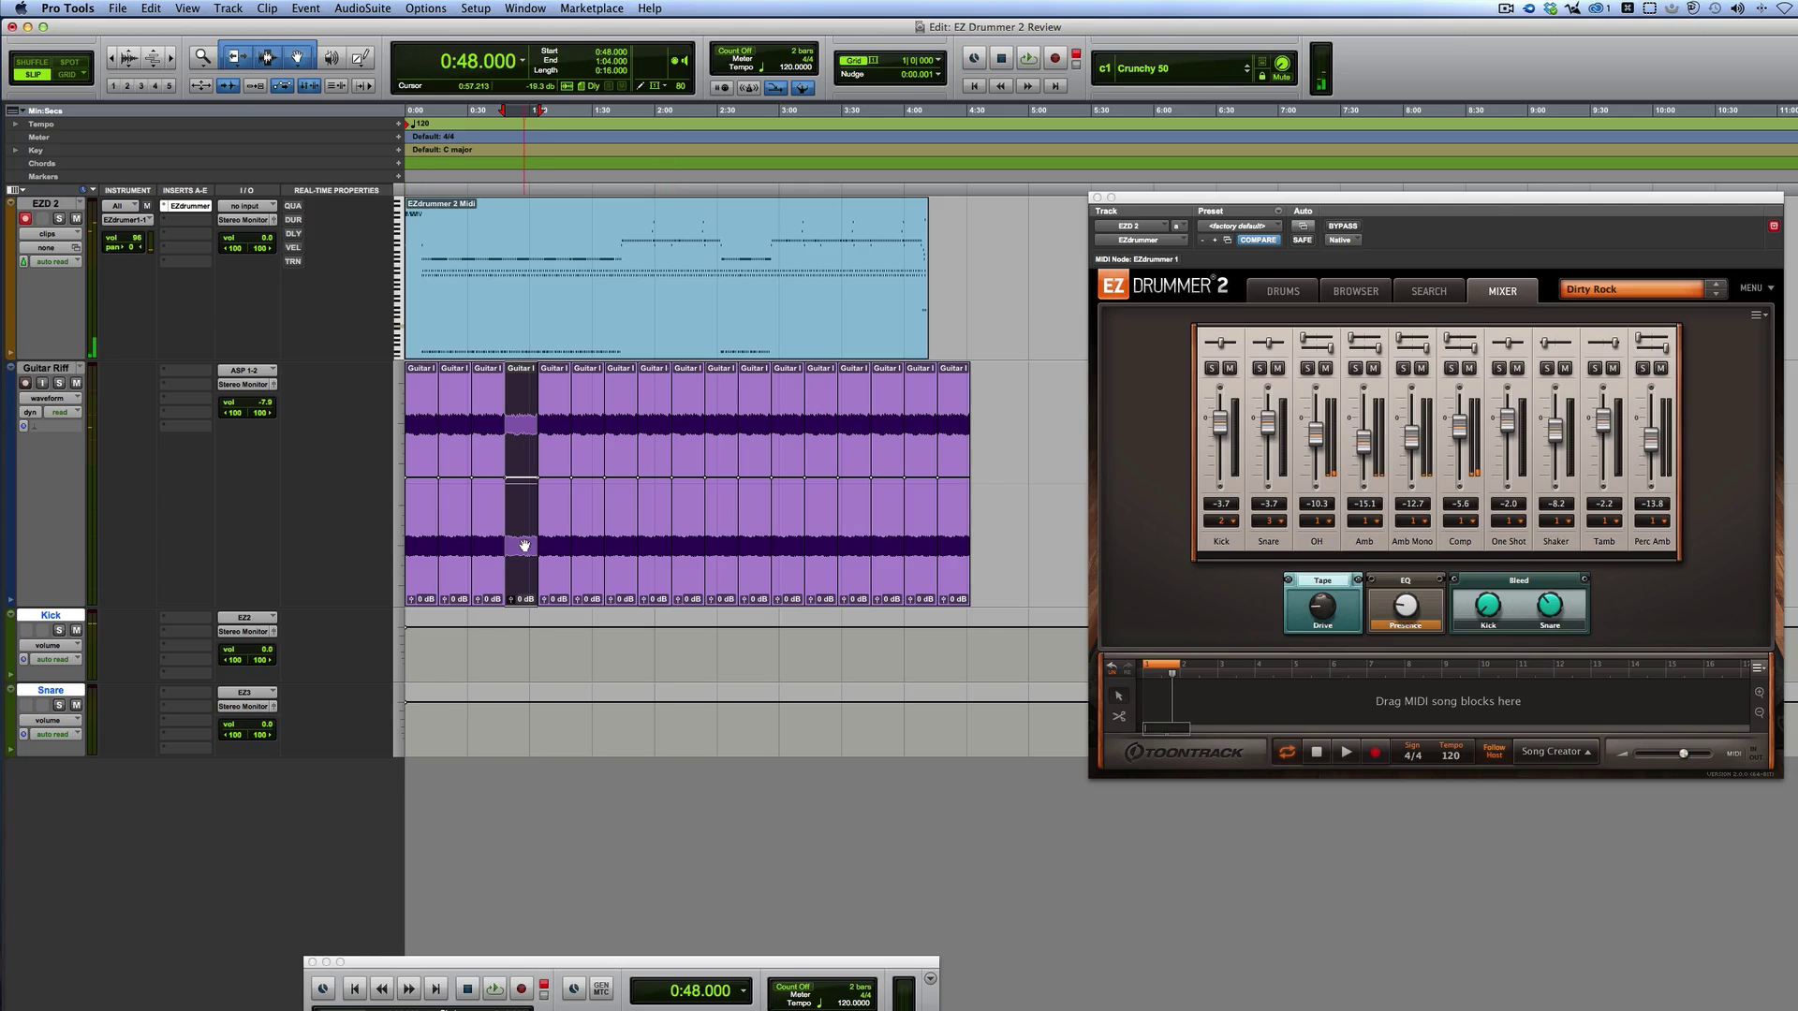
- Review EZdrummer's drum kit, groove browser, search and mixer views, and look at the kit's available Kick drum choices
{"action": "left_click", "coordinate": [1285, 290]}
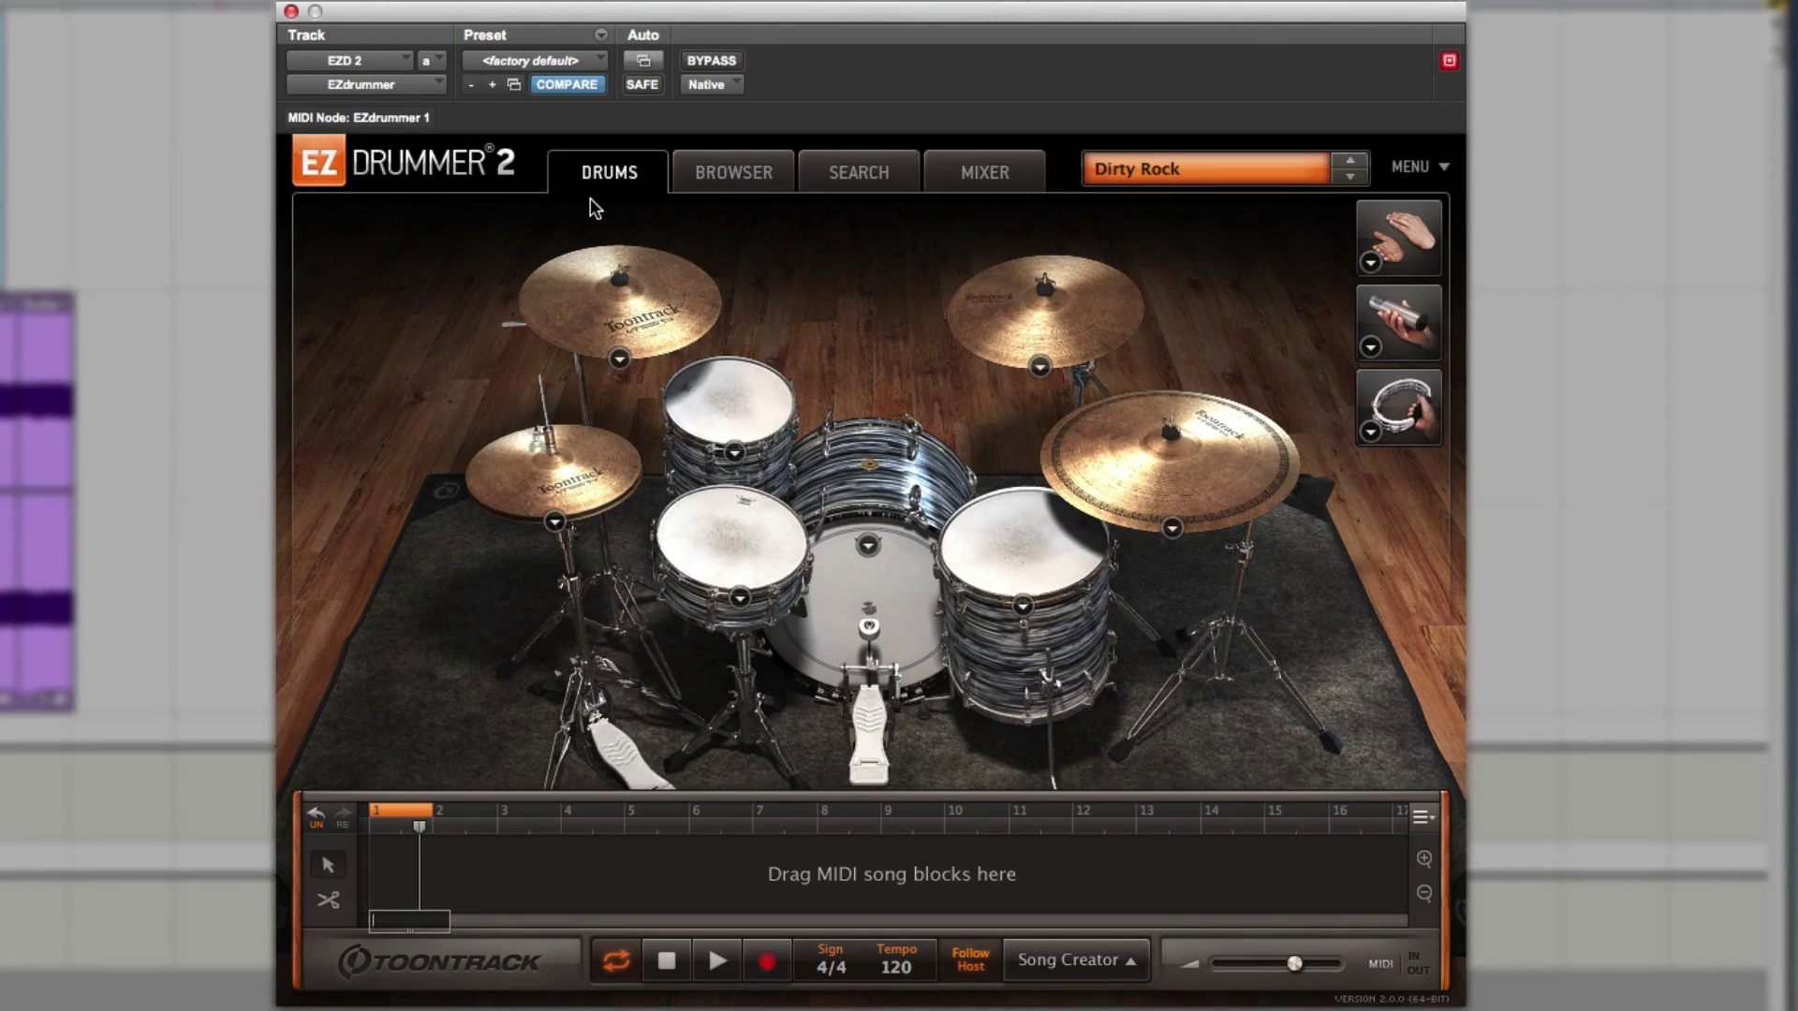
{"action": "left_click", "coordinate": [724, 178]}
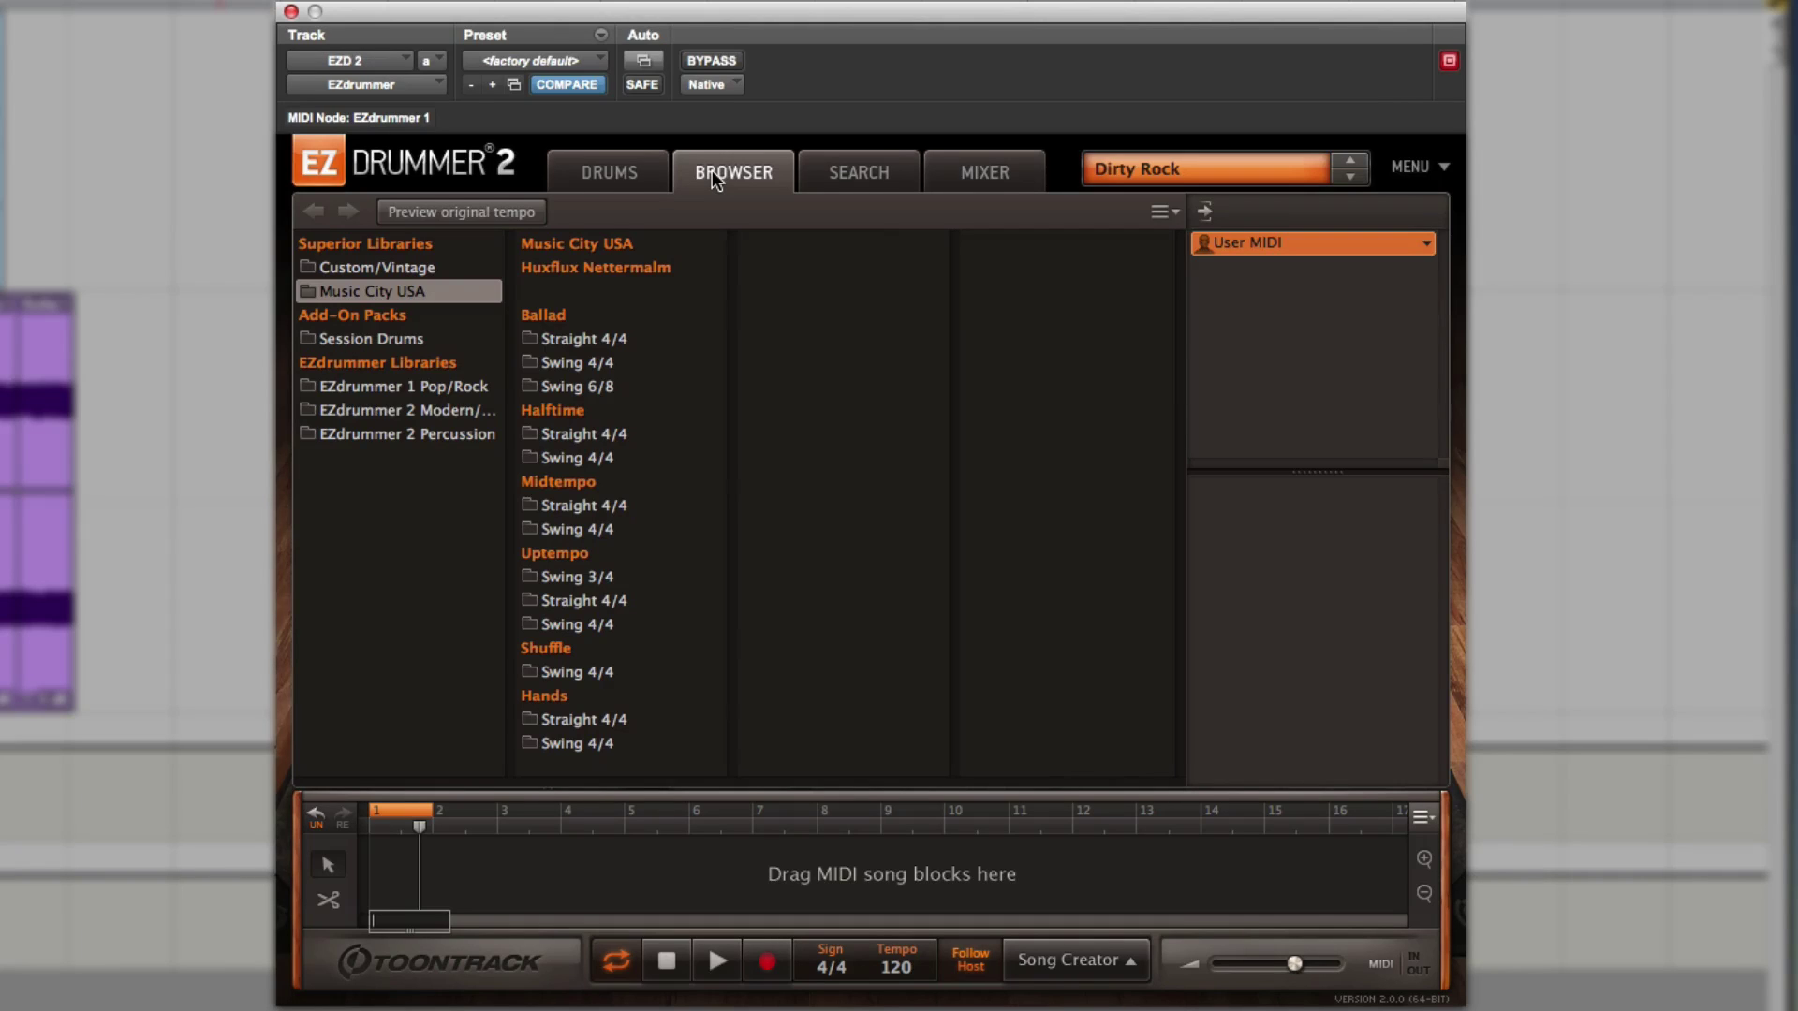
{"action": "left_click", "coordinate": [843, 174]}
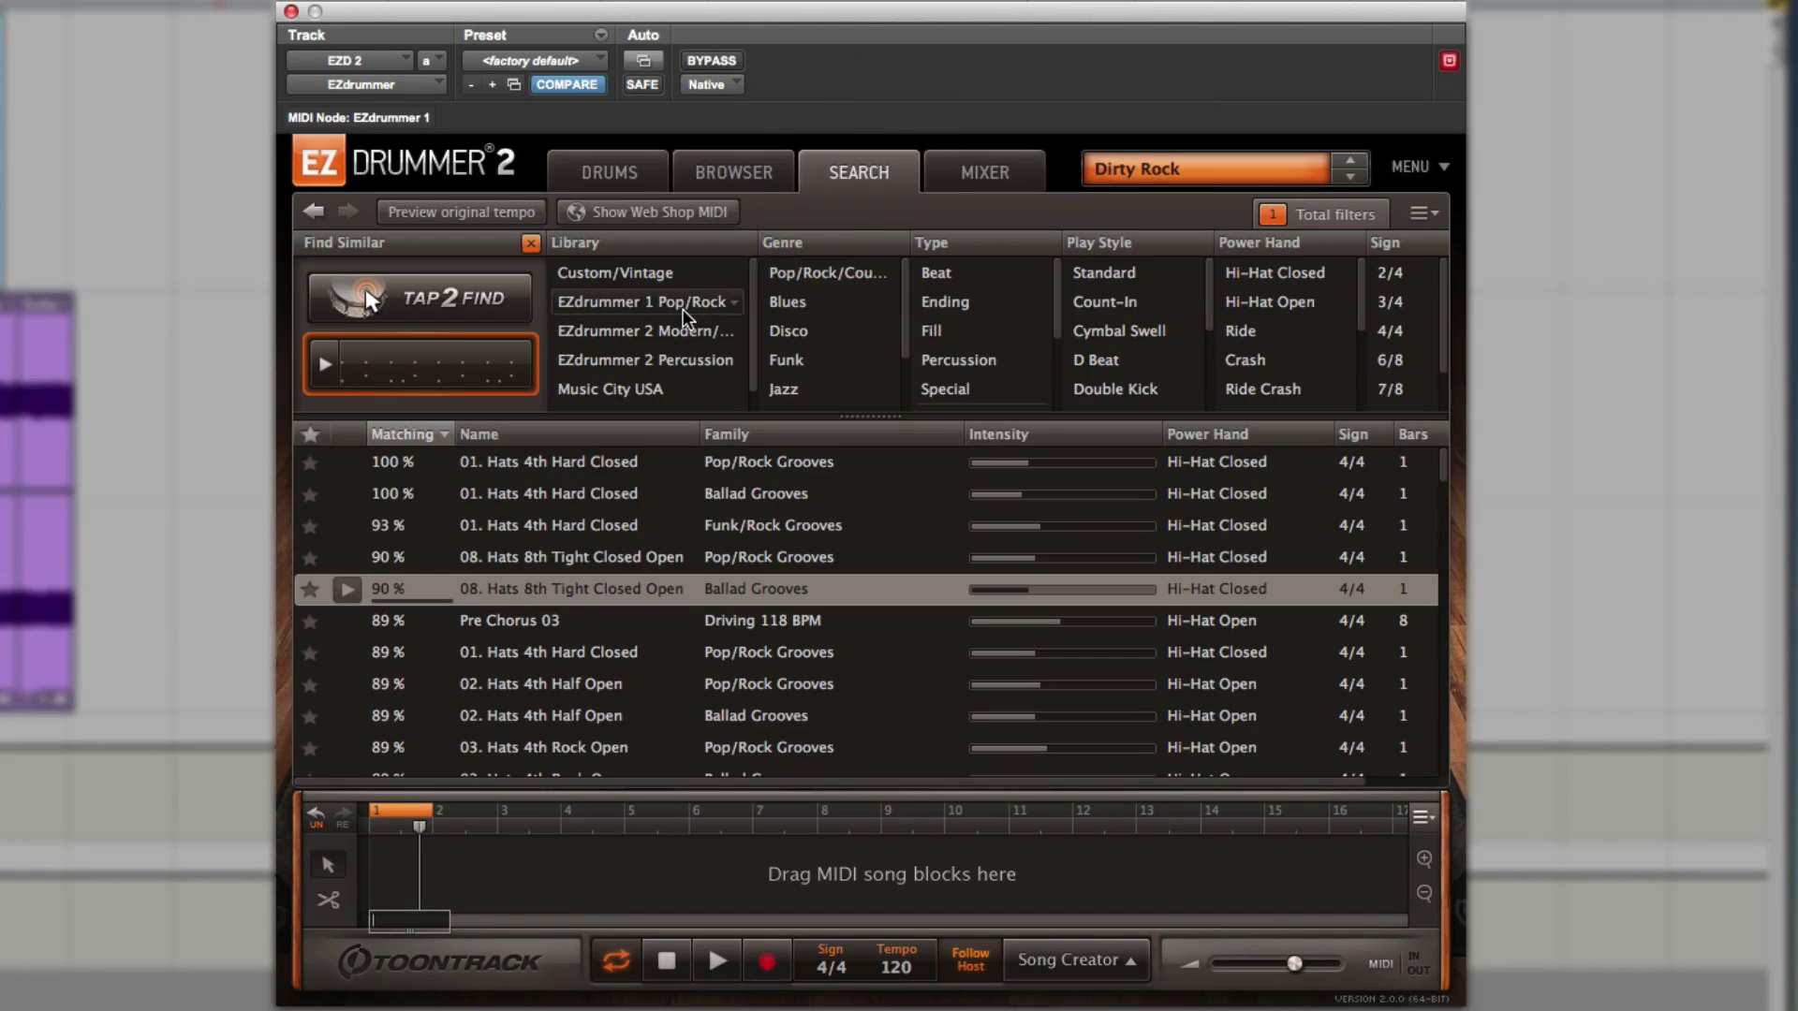
{"action": "left_click", "coordinate": [985, 176]}
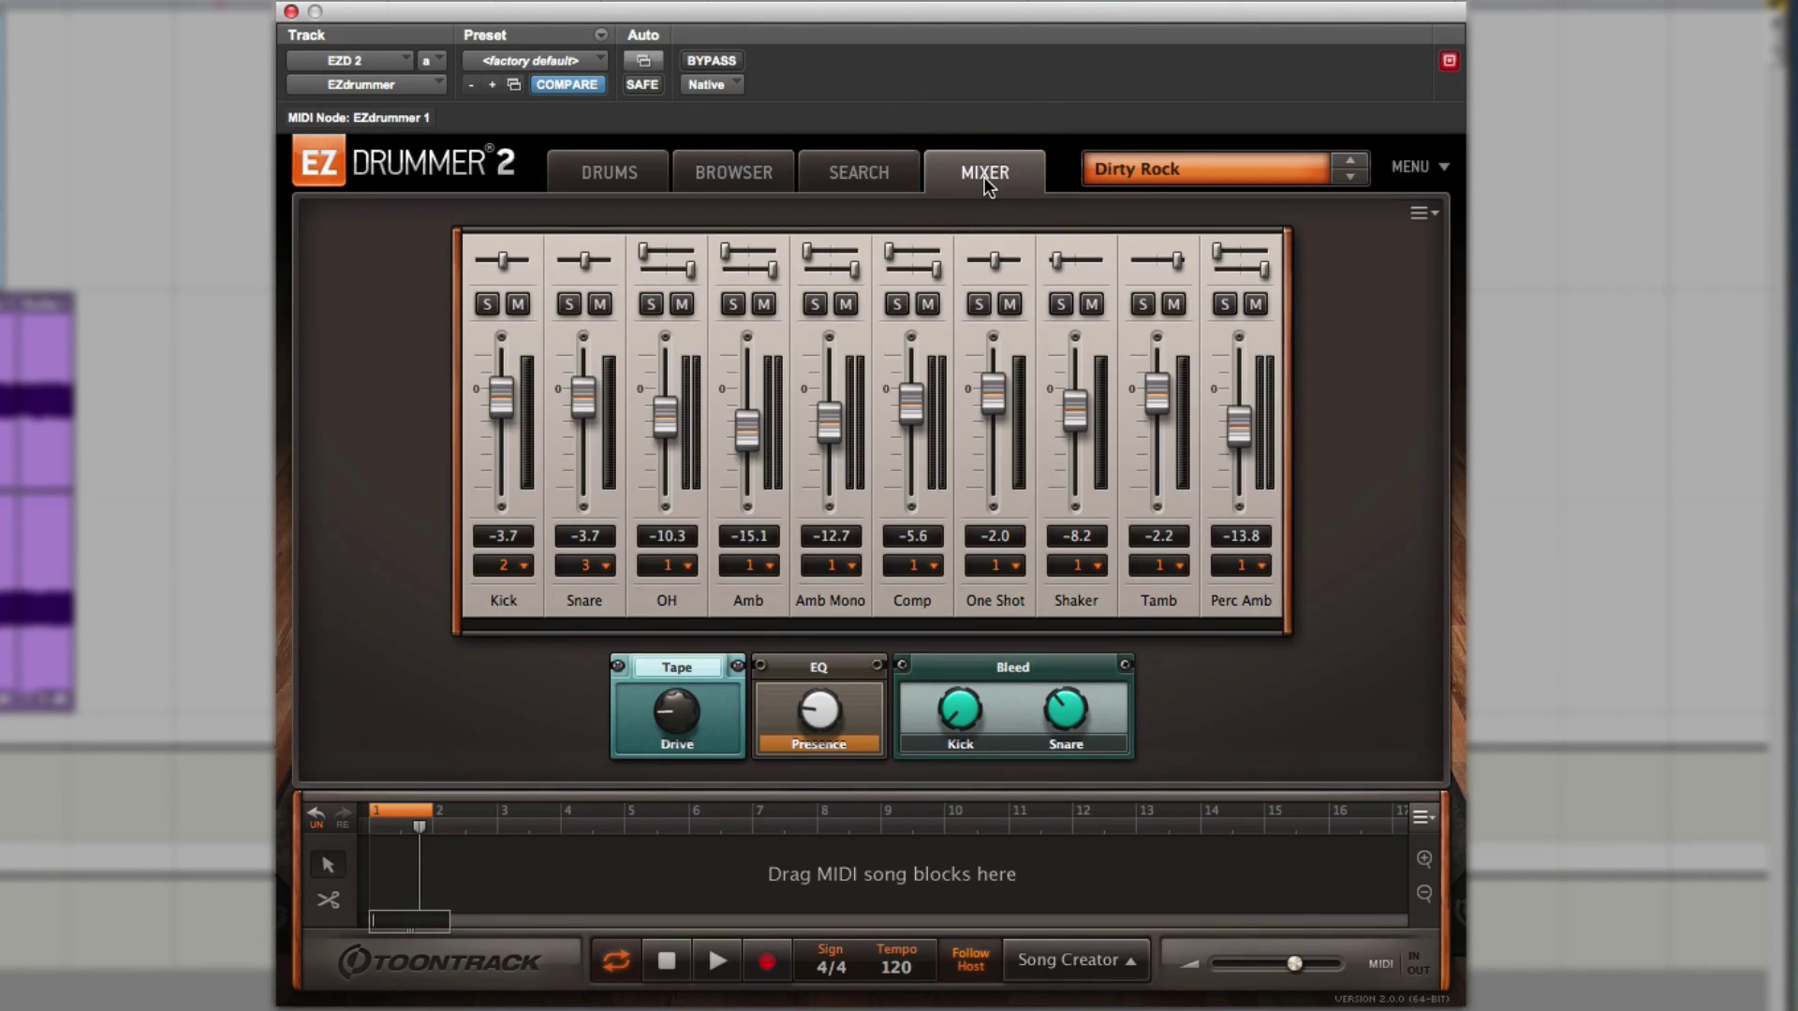
{"action": "left_click", "coordinate": [599, 178]}
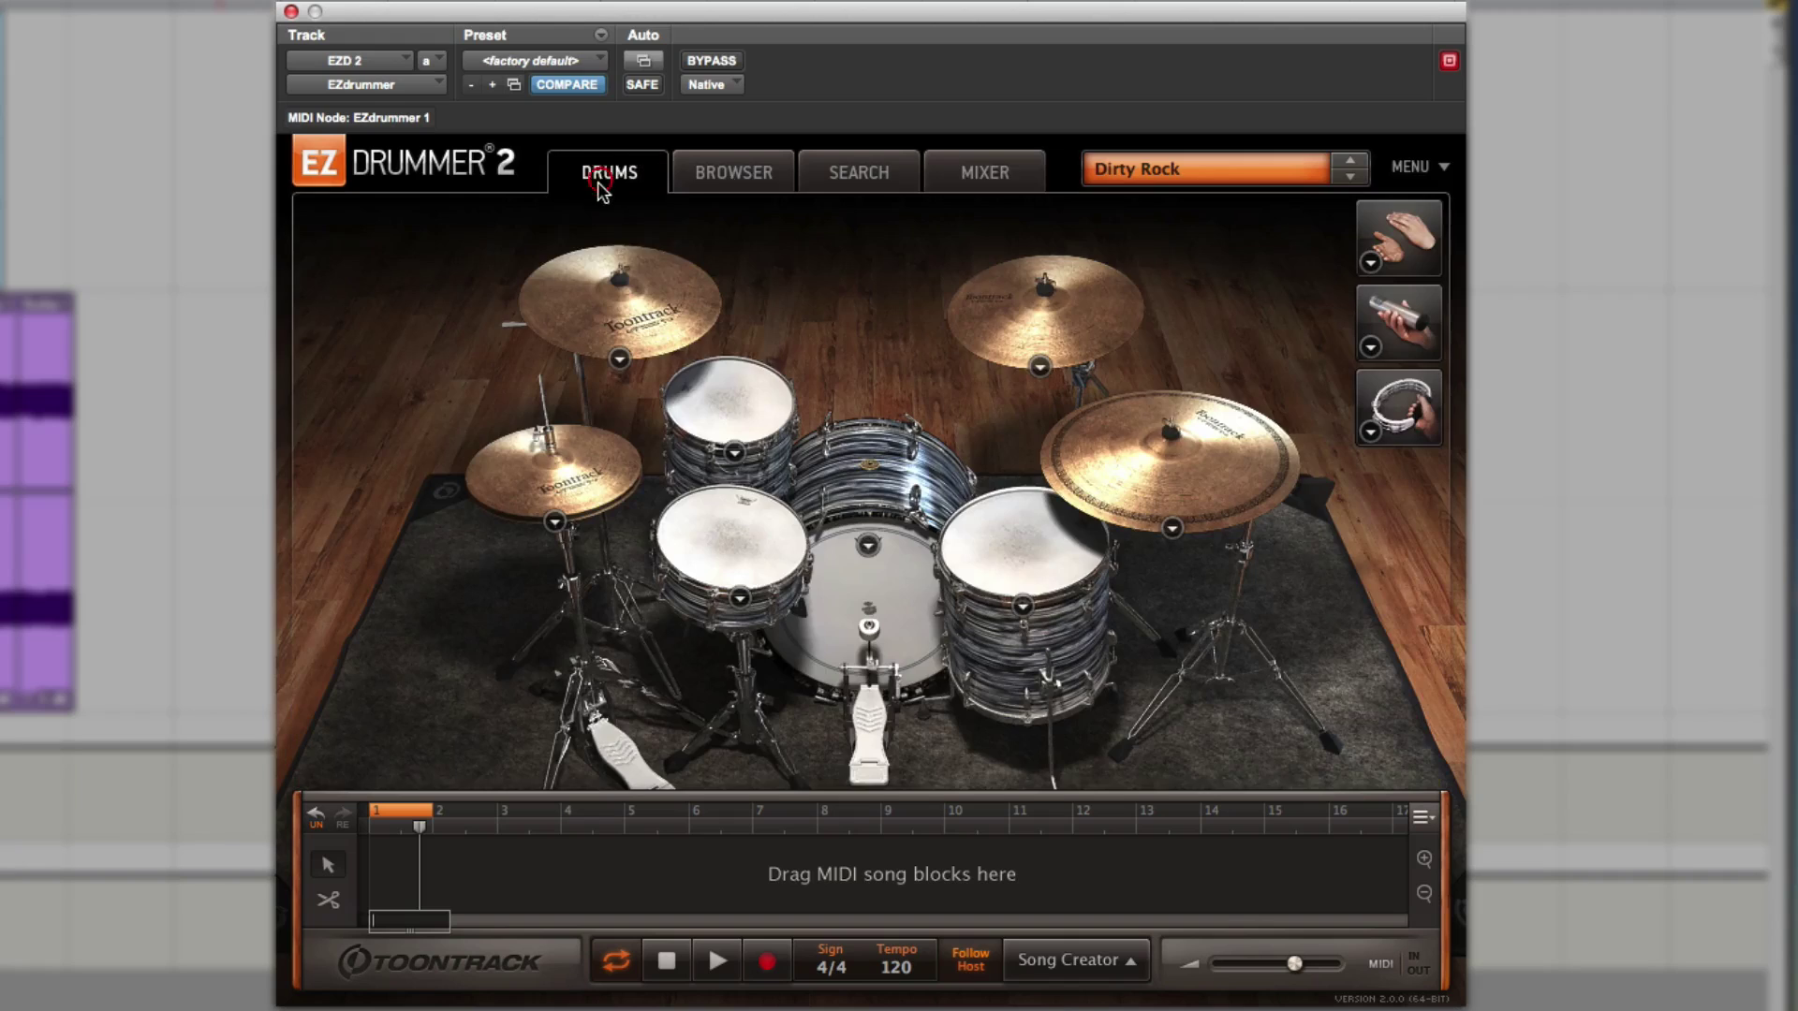
{"action": "left_click", "coordinate": [868, 545]}
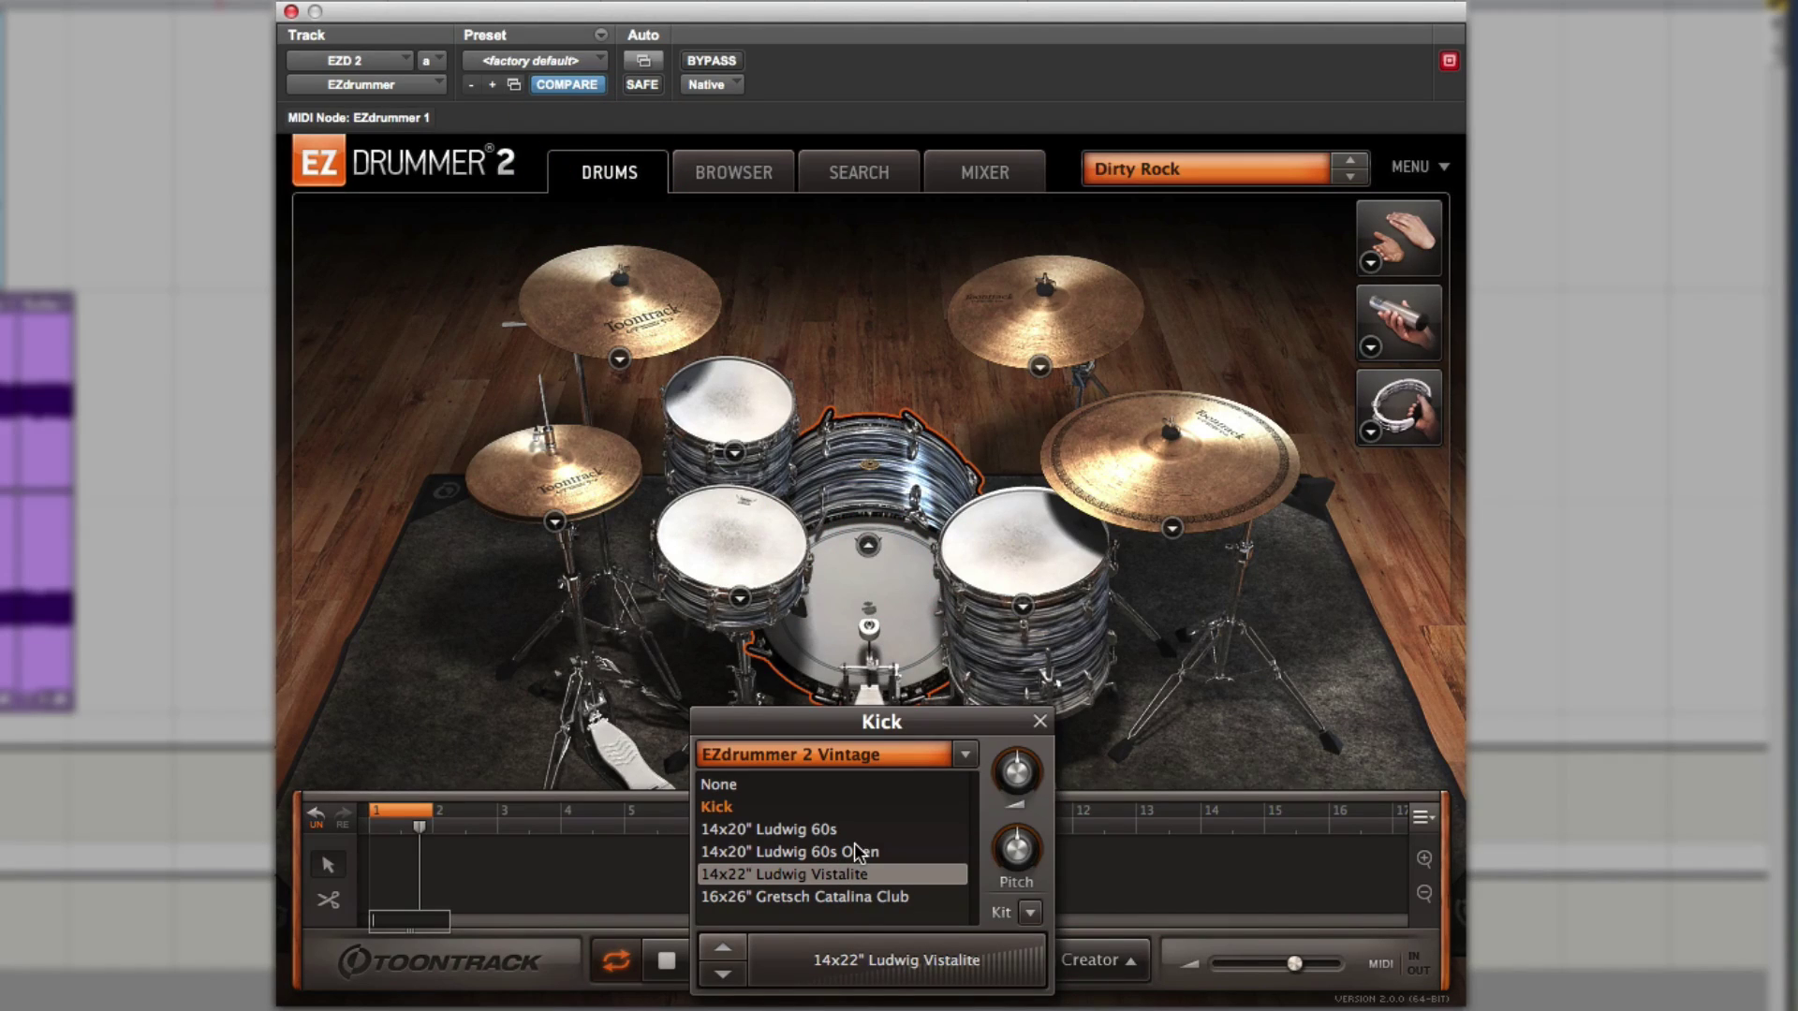
{"action": "left_click", "coordinate": [875, 304]}
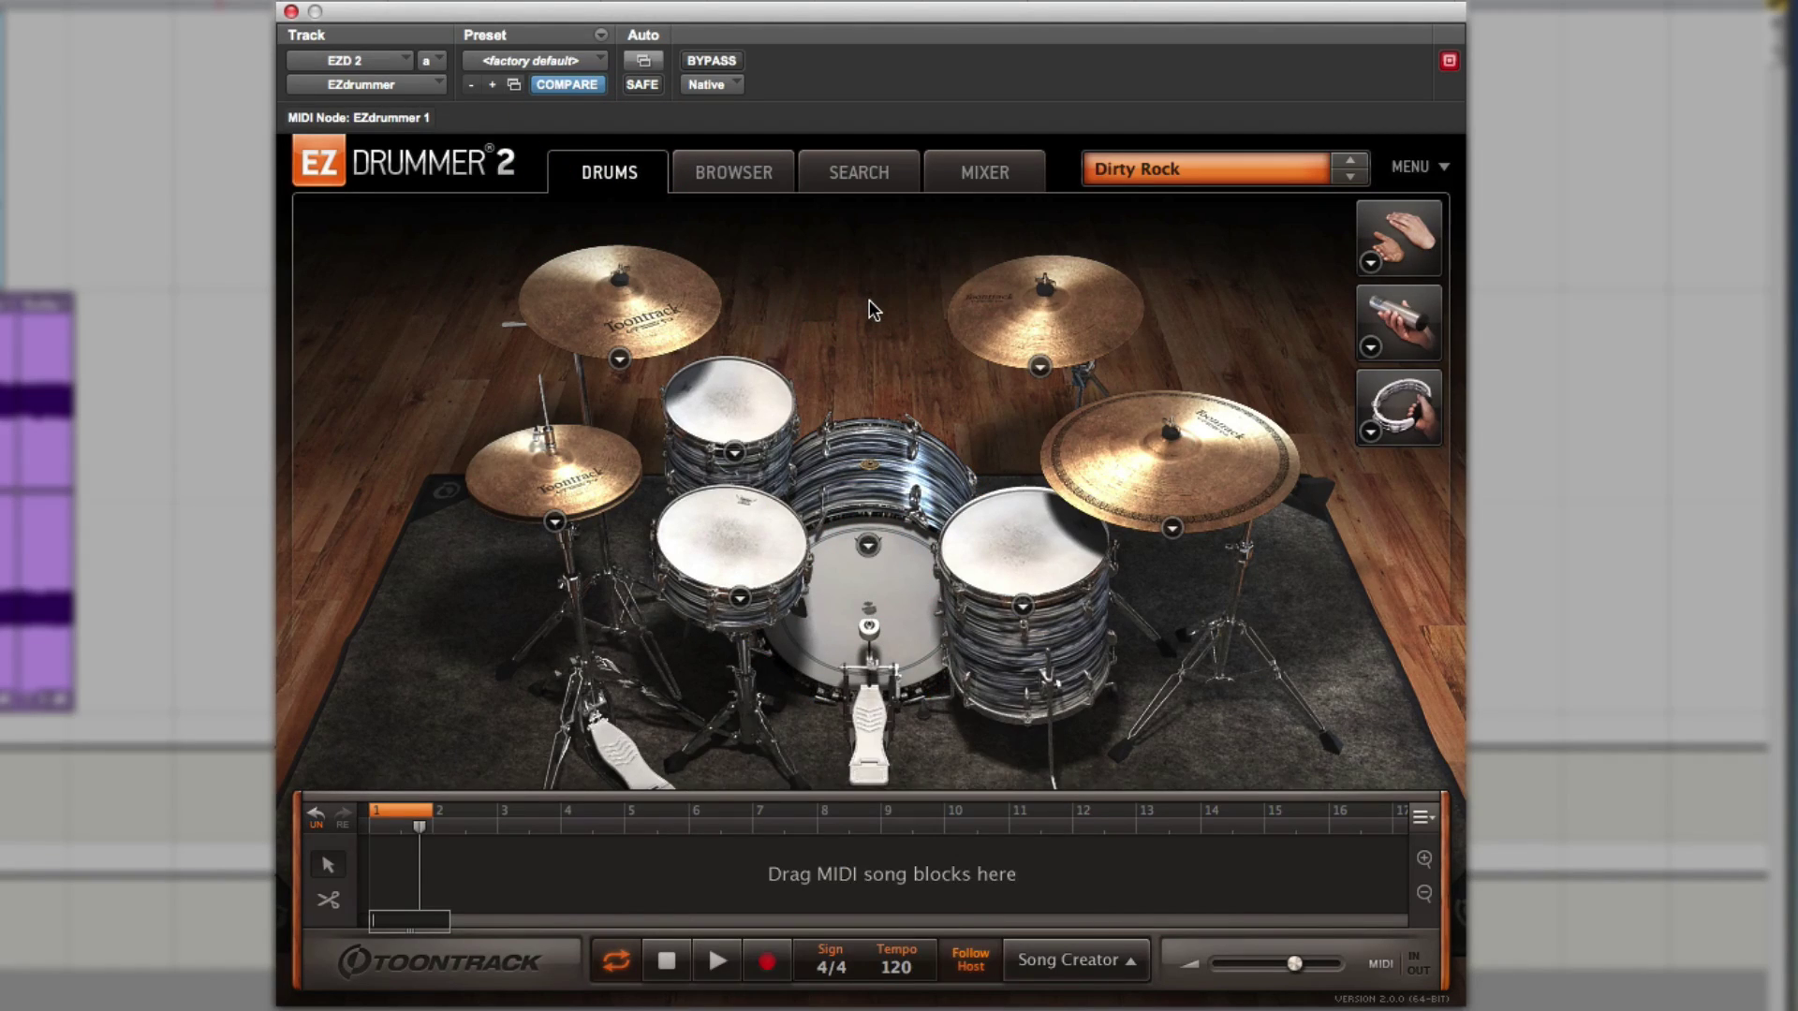